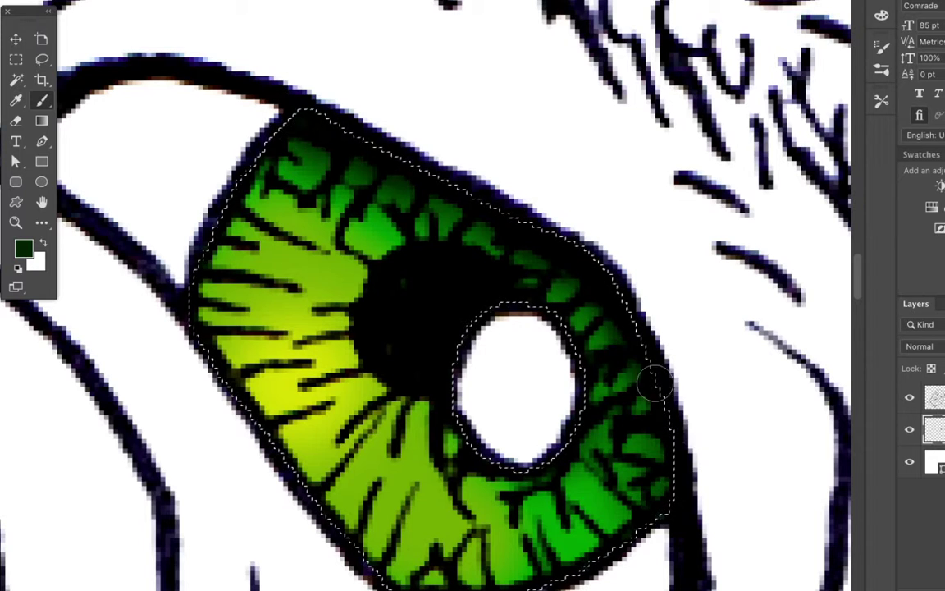
# - Paint dark green shading around the edge of the iris
pyautogui.moveTo(655, 383); pyautogui.dragTo(707, 458)
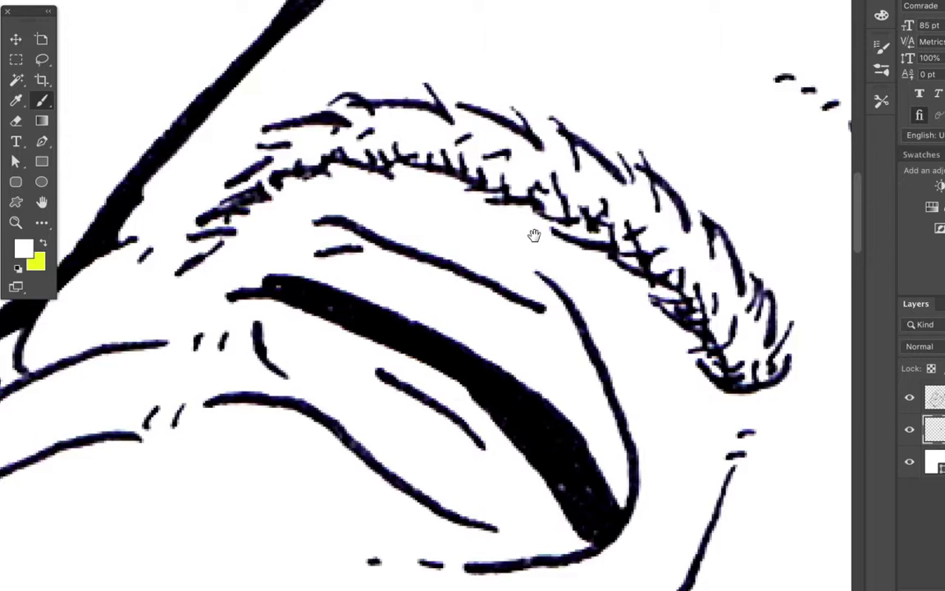
# - Lasso the first eyebrow and paint it brown
pyautogui.press('l')
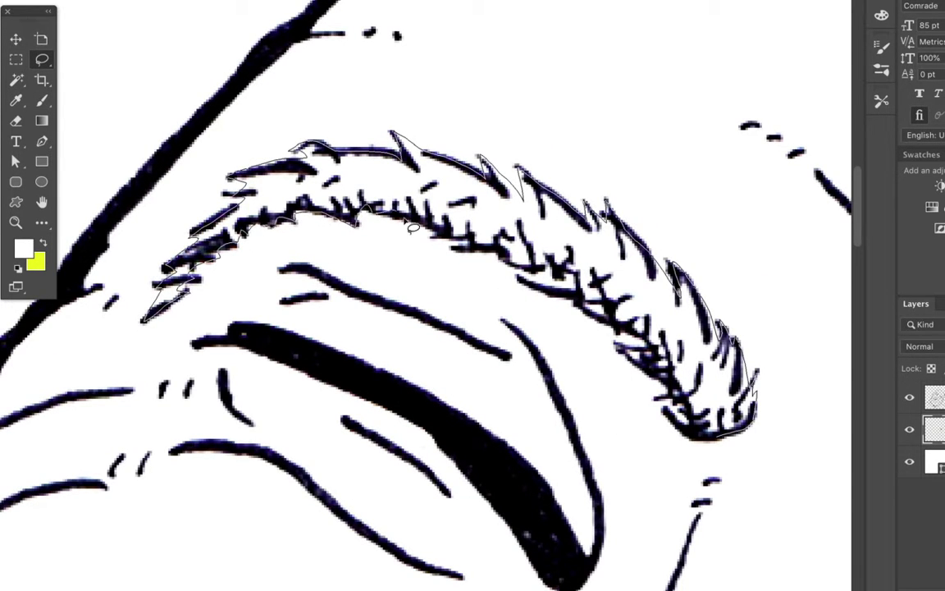
pyautogui.press('i')
pyautogui.click(23, 247)
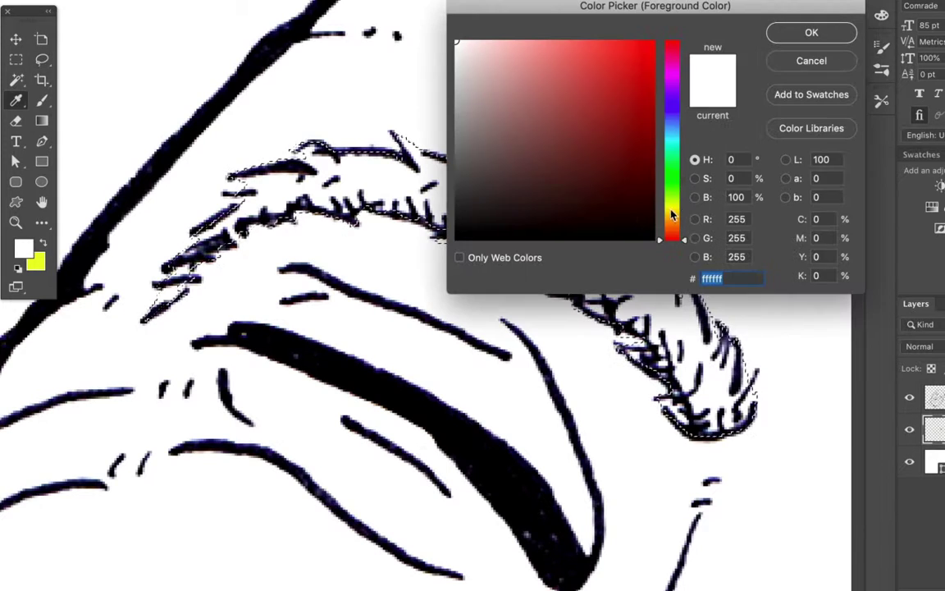
pyautogui.moveTo(578, 89)
pyautogui.mouseDown()
pyautogui.moveTo(612, 138)
pyautogui.moveTo(576, 126)
pyautogui.mouseUp()
pyautogui.click(811, 32)
pyautogui.press('b')
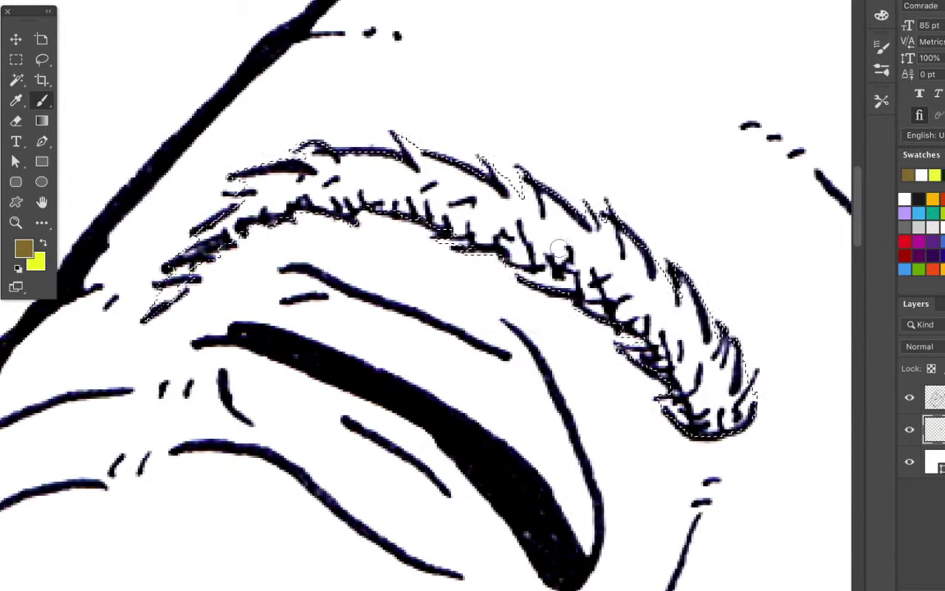
pyautogui.moveTo(676, 279)
pyautogui.mouseDown()
pyautogui.moveTo(717, 433)
pyautogui.moveTo(702, 384)
pyautogui.mouseUp()
# - Shade the first eyebrow's lower edge with a darker brown
pyautogui.keyDown('alt'); pyautogui.click(588, 246); pyautogui.keyUp('alt')
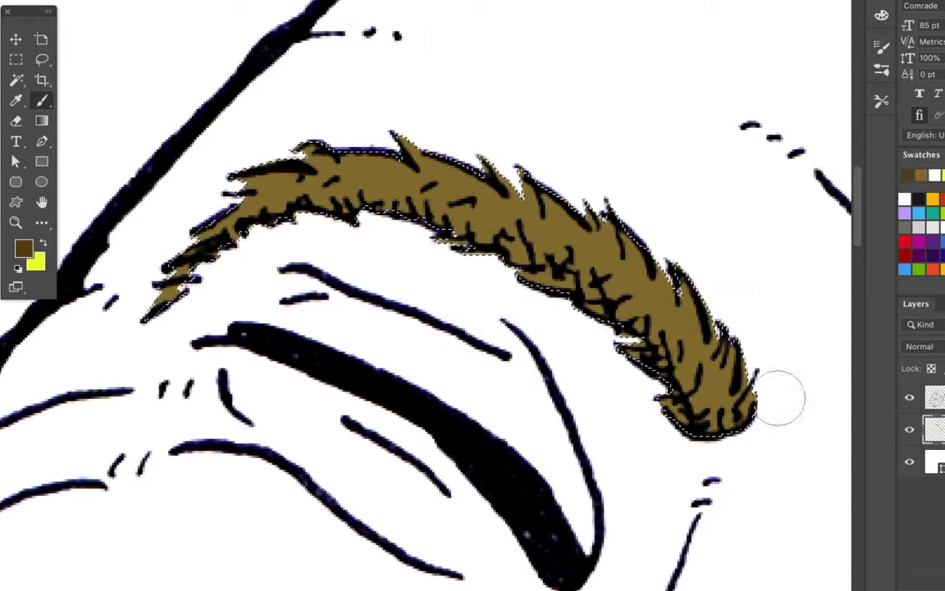
pyautogui.moveTo(776, 396)
pyautogui.mouseDown()
pyautogui.moveTo(342, 225)
pyautogui.moveTo(286, 231)
pyautogui.mouseUp()
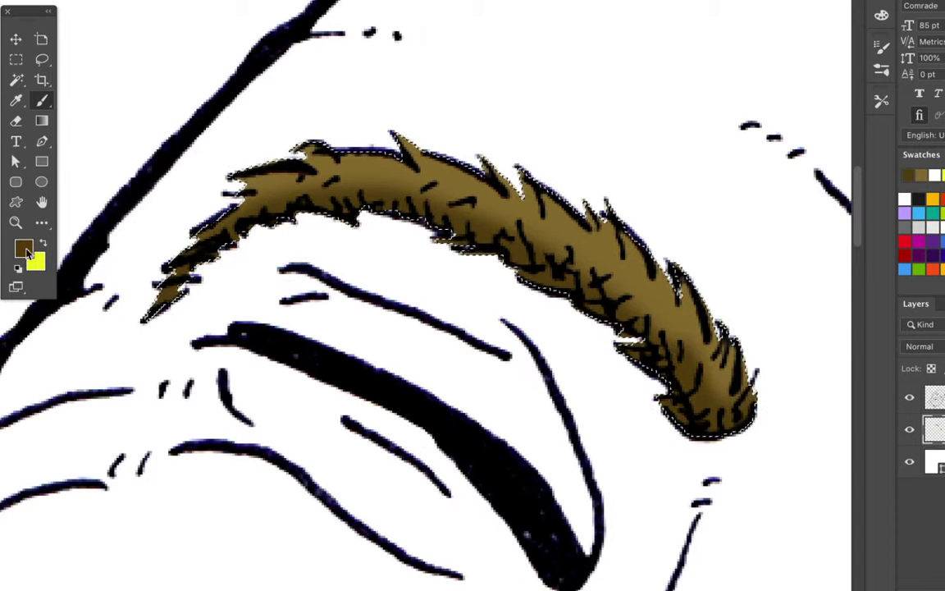
pyautogui.keyDown('alt'); pyautogui.click(702, 436); pyautogui.keyUp('alt')
pyautogui.moveTo(702, 437); pyautogui.dragTo(384, 224)
# - Try an orange highlight stroke along the eyebrow top, then undo it
pyautogui.click(23, 247)
pyautogui.moveTo(567, 7); pyautogui.dragTo(490, 332)
pyautogui.click(411, 450)
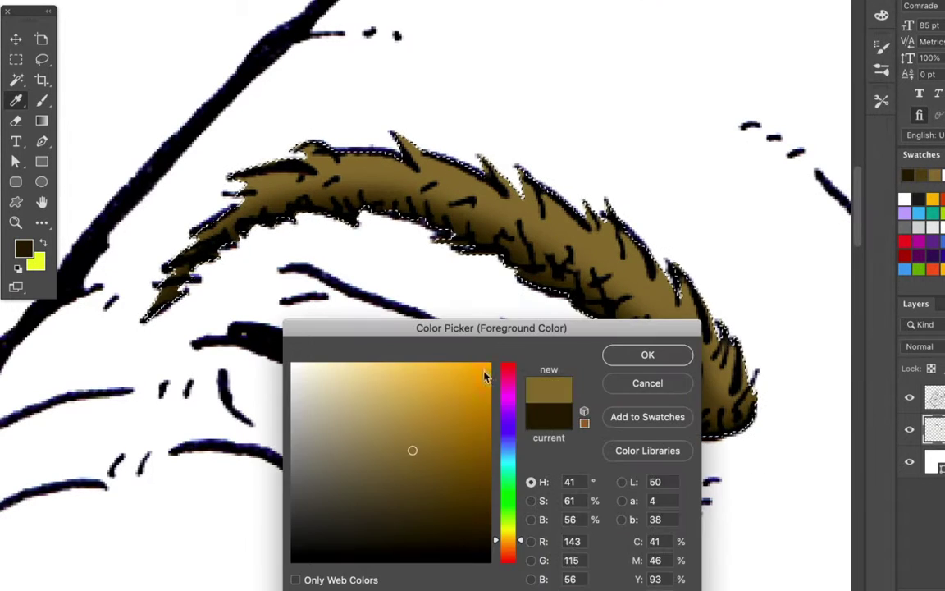
pyautogui.click(666, 354)
pyautogui.moveTo(760, 362); pyautogui.dragTo(186, 213)
pyautogui.hotkey('ctrl', 'z')
# - Pick a tan-brown colour, deselect the eyebrow and fit the drawing in view
pyautogui.click(23, 248)
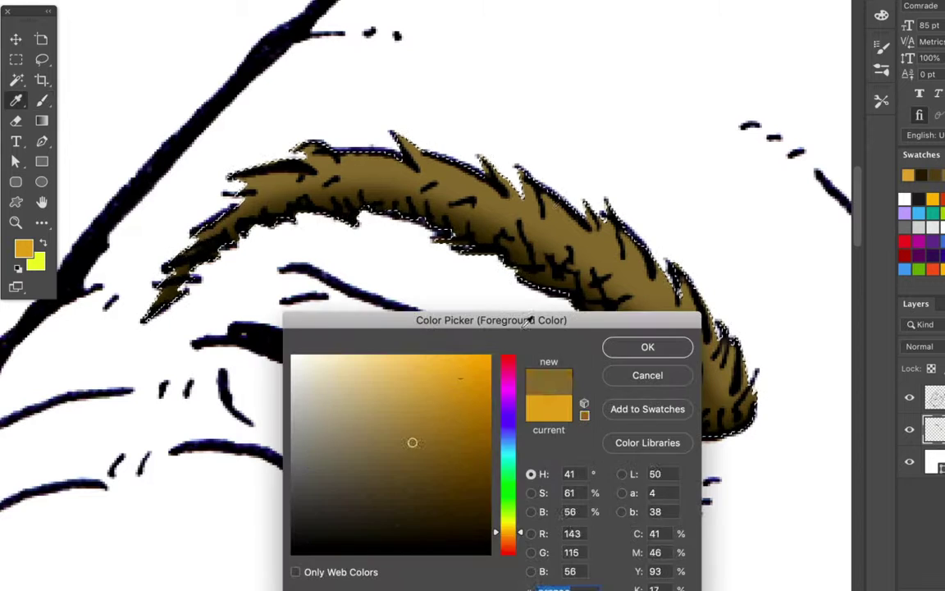
pyautogui.click(411, 443)
pyautogui.click(675, 343)
pyautogui.hotkey('ctrl', 'd')
pyautogui.hotkey('ctrl', '0')
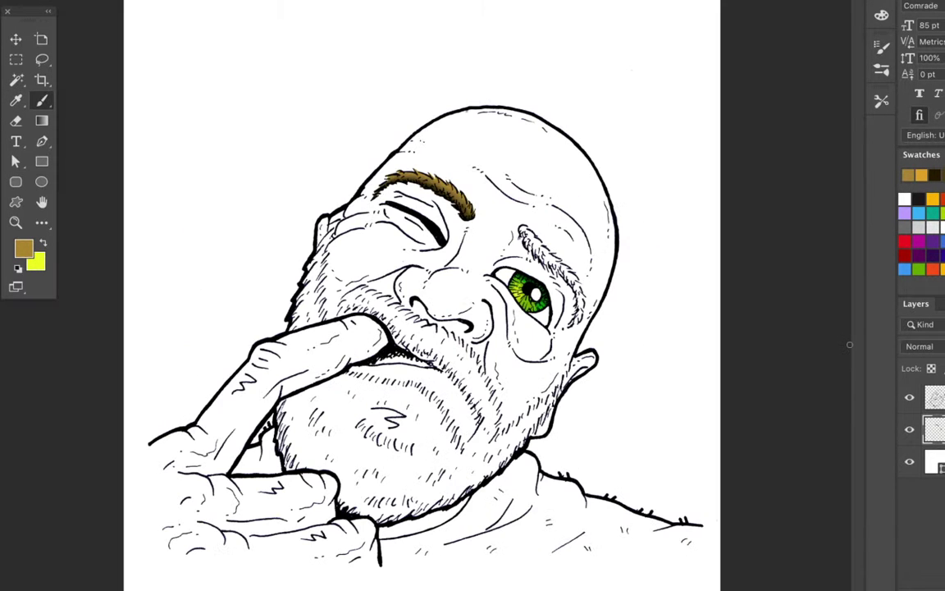
# - Select the second eyebrow and paint it with very dark brown and tan
pyautogui.click(938, 174)
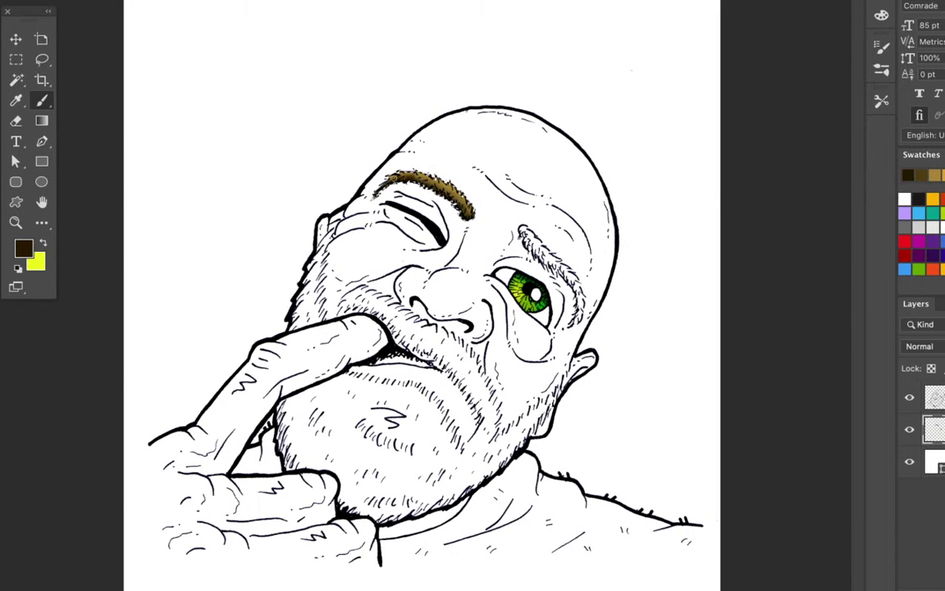
pyautogui.press('l')
pyautogui.scroll(5, 506, 251)
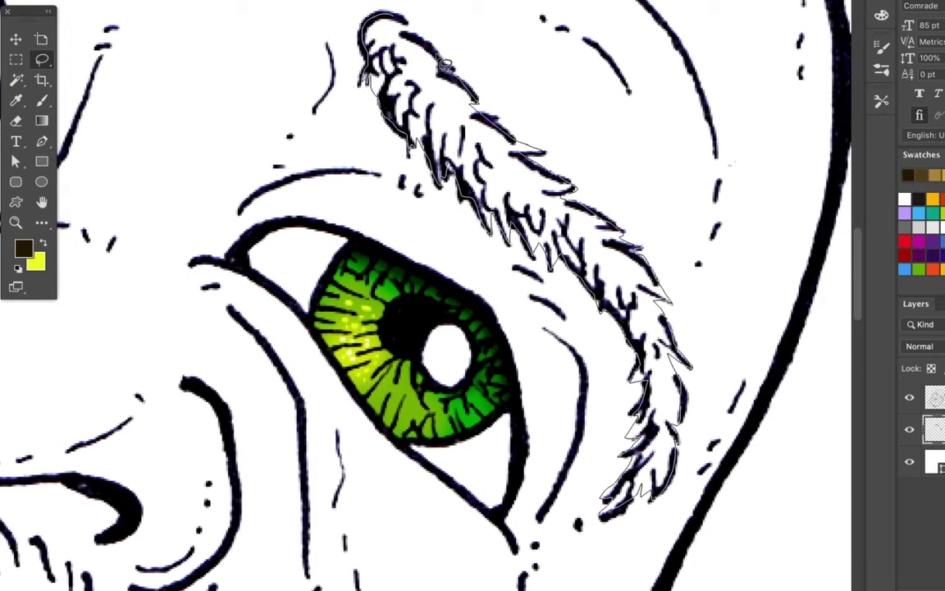
pyautogui.press('b')
pyautogui.moveTo(443, 189)
pyautogui.mouseDown()
pyautogui.moveTo(672, 459)
pyautogui.moveTo(415, 176)
pyautogui.mouseUp()
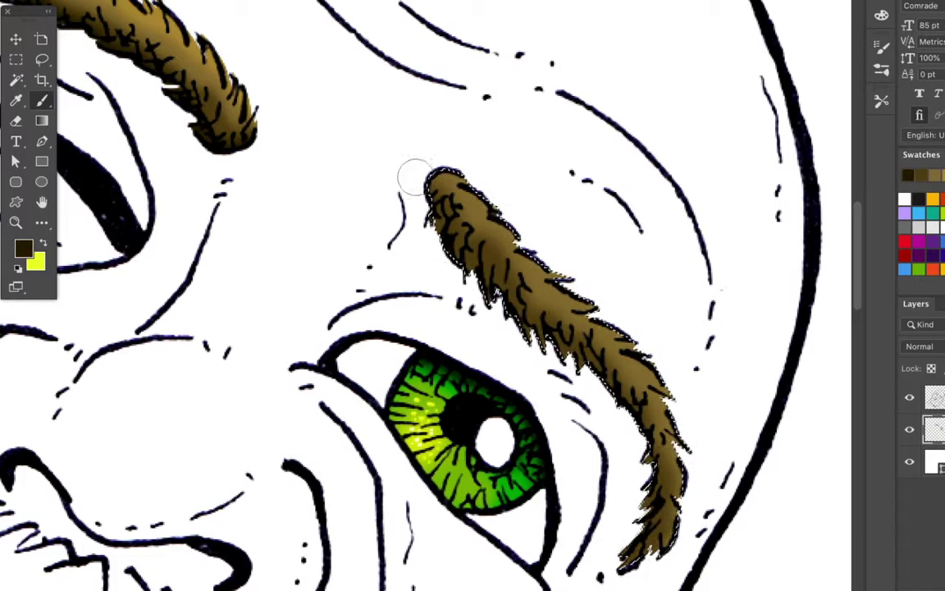
pyautogui.keyDown('alt'); pyautogui.click(657, 361); pyautogui.keyUp('alt')
pyautogui.hotkey('ctrl', '-')
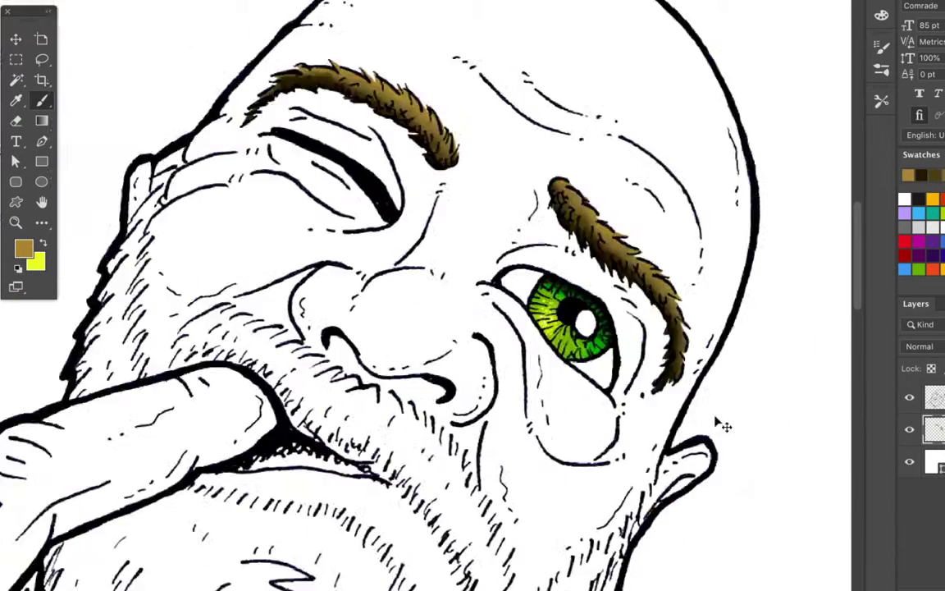
pyautogui.hotkey('ctrl', '0')
# - Trace a lasso outline around the beard's furry edge along the cheek and arm
pyautogui.press('l')
pyautogui.scroll(3, 540, 306)
pyautogui.scroll(3, 610, 331)
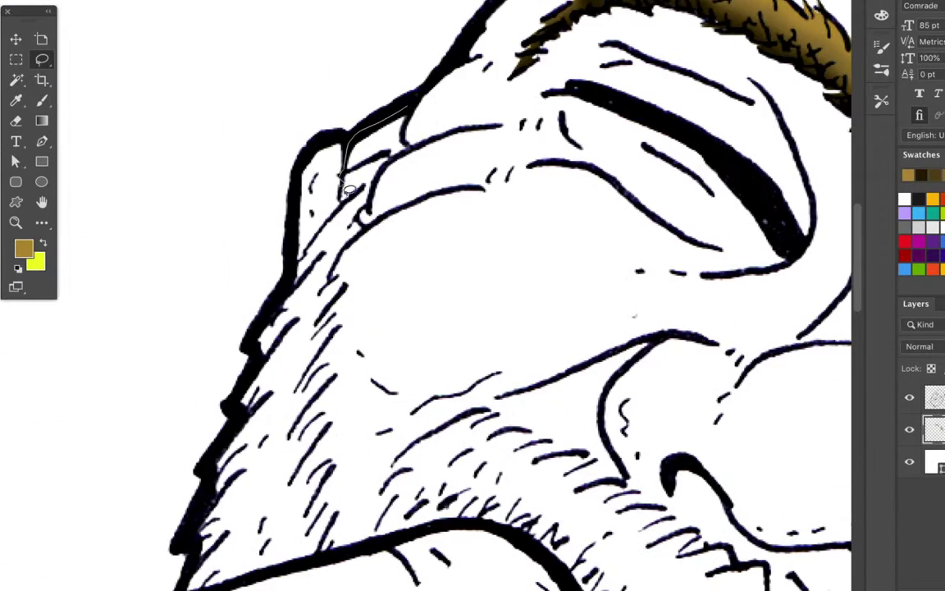
pyautogui.moveTo(198, 564); pyautogui.dragTo(304, 210)
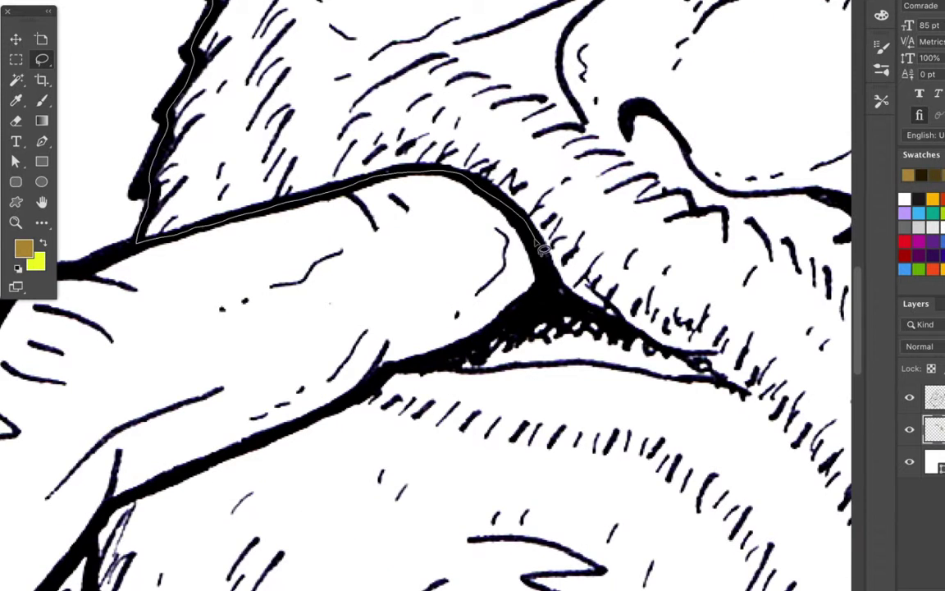
pyautogui.moveTo(765, 396); pyautogui.dragTo(465, 272)
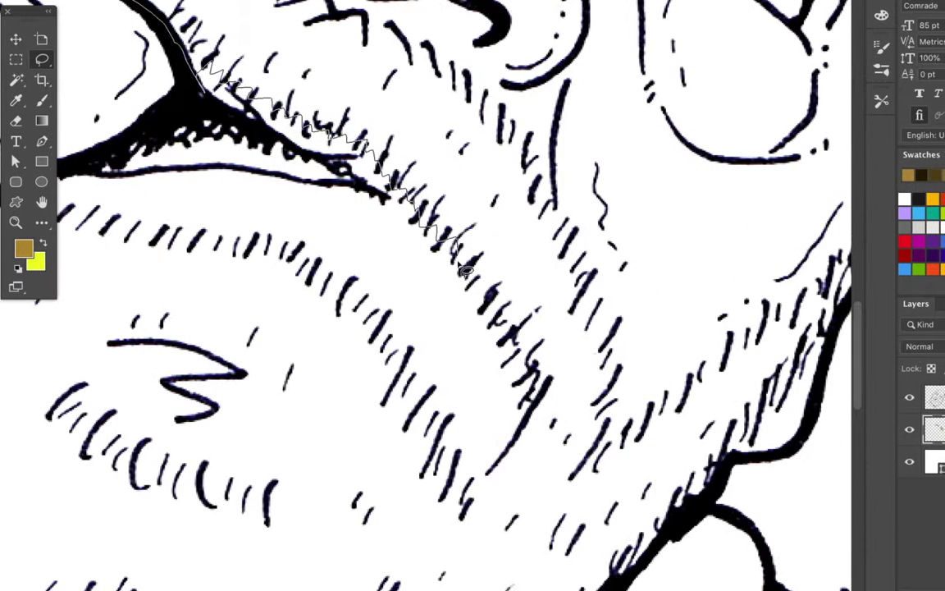
pyautogui.moveTo(421, 392)
pyautogui.mouseDown()
pyautogui.moveTo(197, 394)
pyautogui.moveTo(361, 310)
pyautogui.mouseUp()
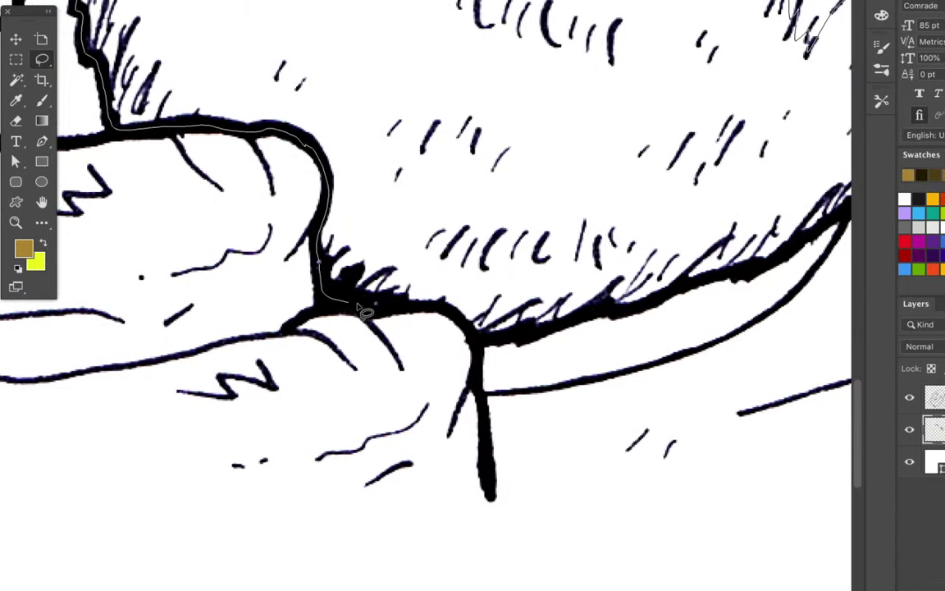
pyautogui.moveTo(653, 305); pyautogui.dragTo(322, 343)
pyautogui.moveTo(626, 169); pyautogui.dragTo(574, 383)
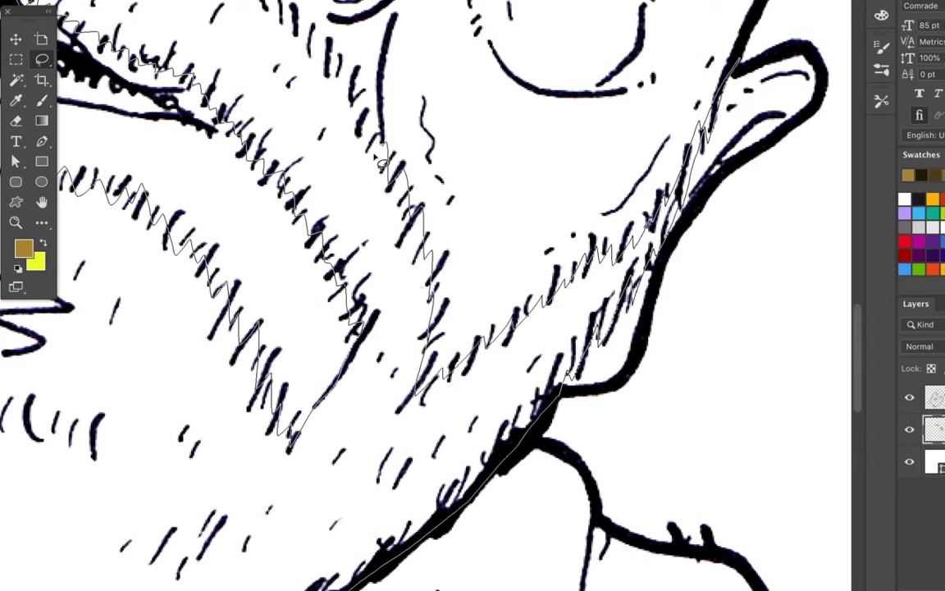
pyautogui.moveTo(382, 163); pyautogui.dragTo(656, 314)
pyautogui.moveTo(210, 239); pyautogui.dragTo(217, 156)
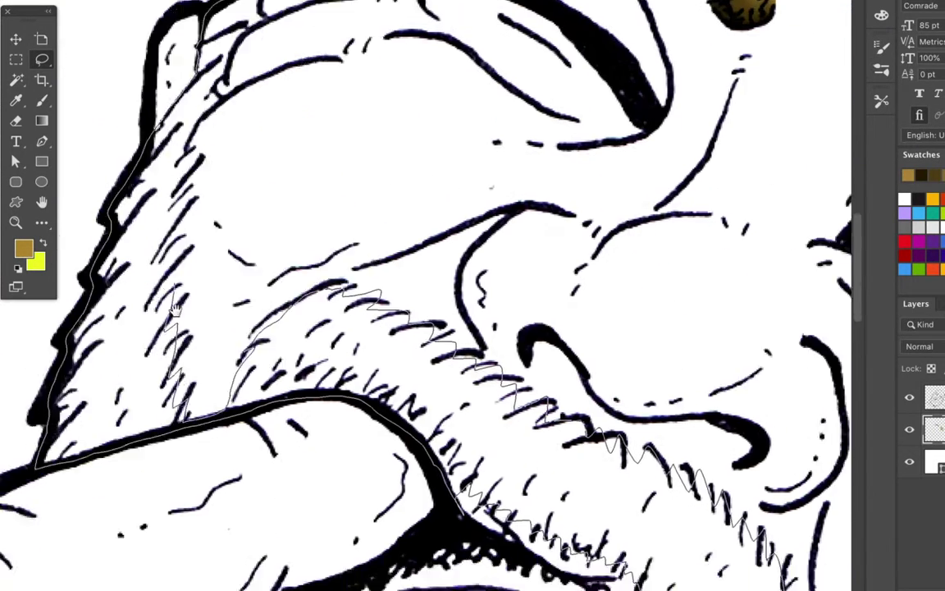
pyautogui.moveTo(273, 68); pyautogui.dragTo(273, 68)
# - Extend the beard selection toward the nose and ear, refining its zigzag edge
pyautogui.scroll(-3, 447, 295)
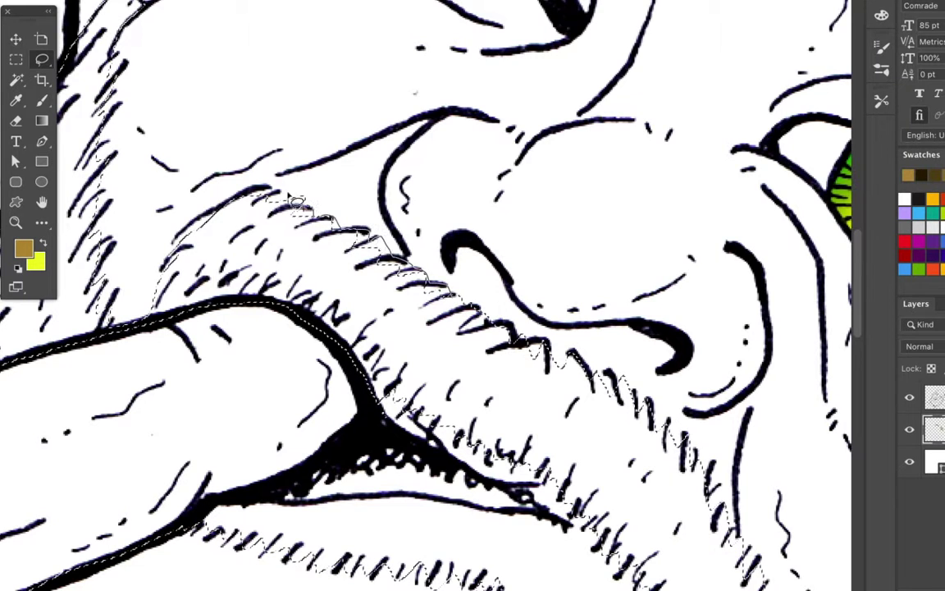
pyautogui.moveTo(228, 278); pyautogui.dragTo(230, 277)
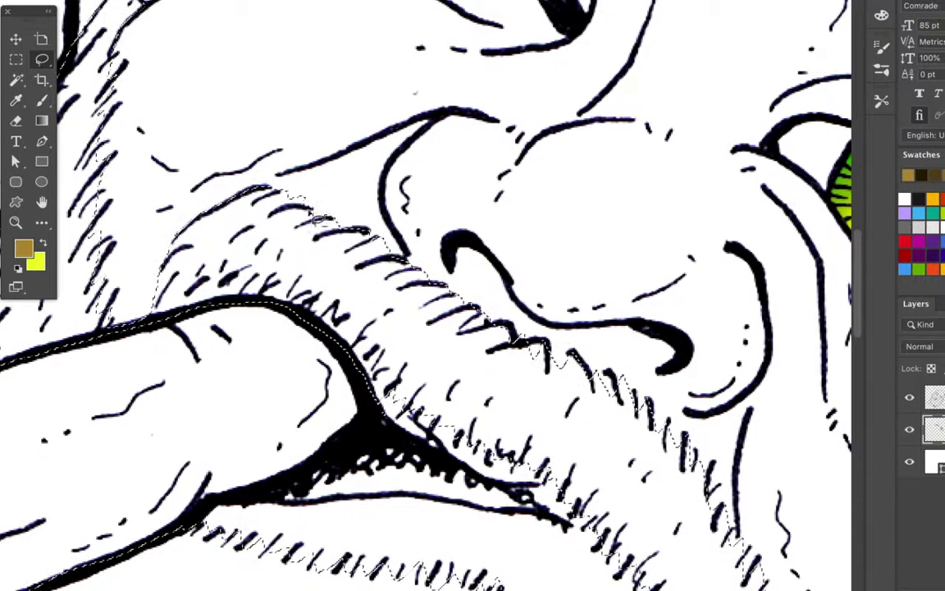
pyautogui.moveTo(350, 240); pyautogui.dragTo(588, 372)
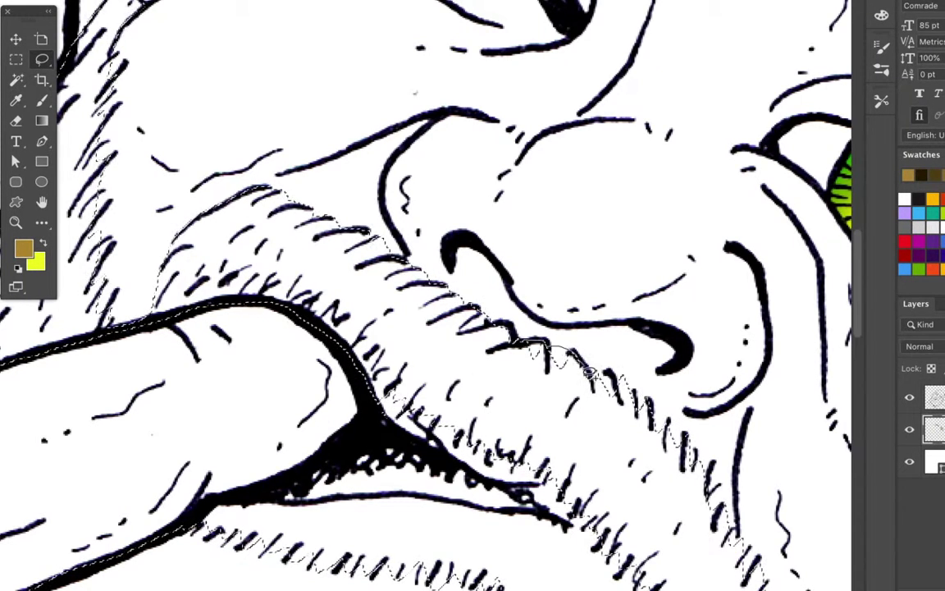
pyautogui.moveTo(691, 547); pyautogui.dragTo(542, 292)
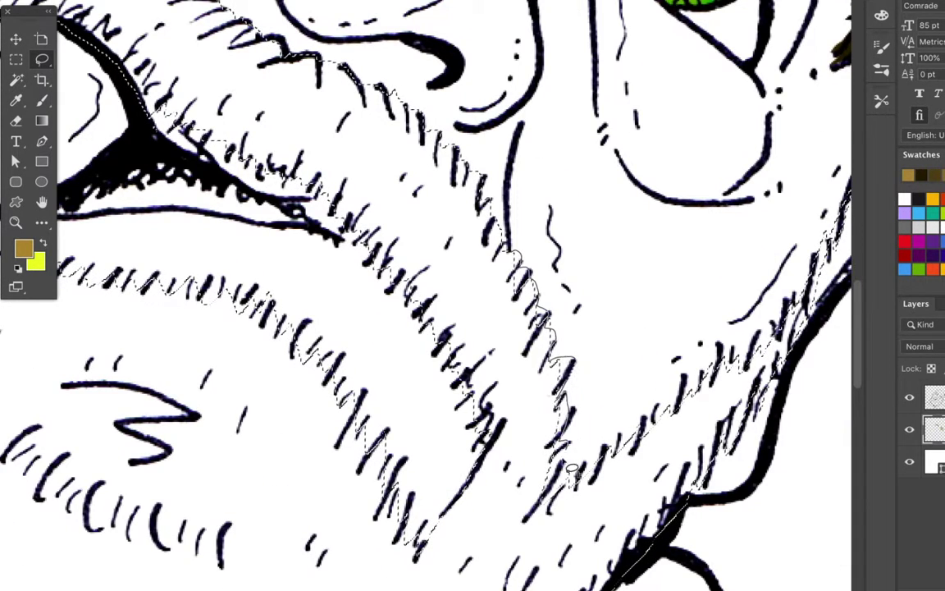
pyautogui.moveTo(572, 469); pyautogui.dragTo(469, 419)
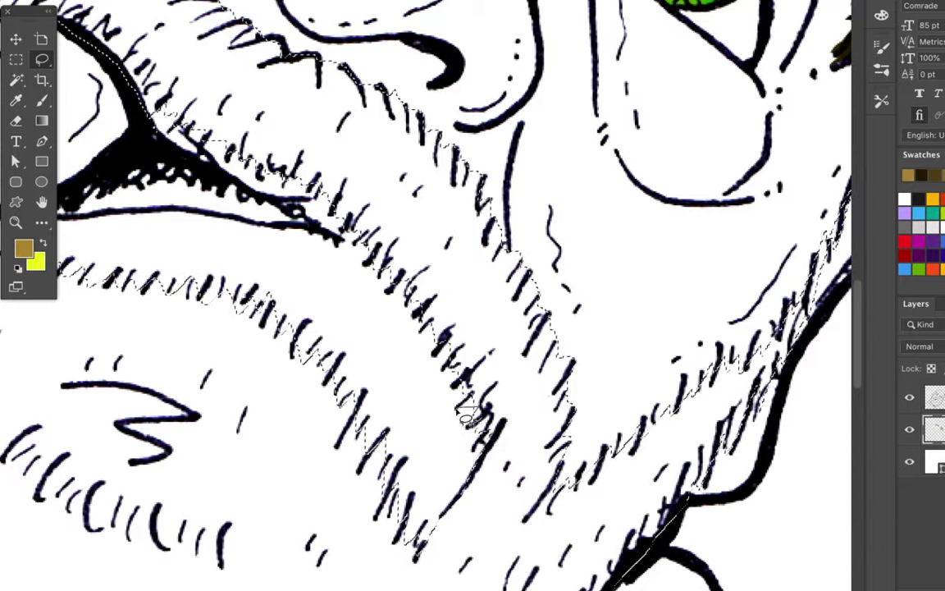
pyautogui.moveTo(362, 239); pyautogui.dragTo(212, 149)
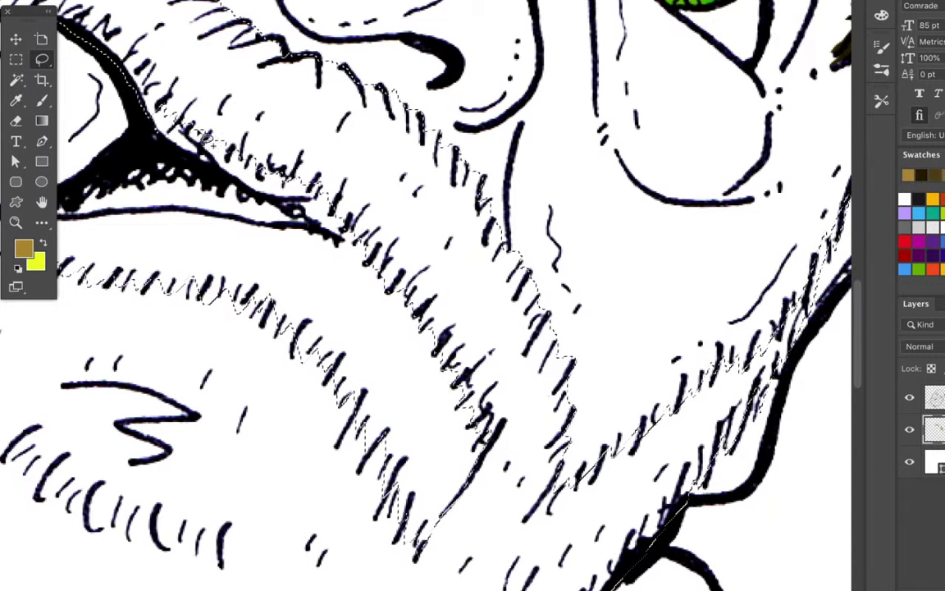
pyautogui.moveTo(270, 187); pyautogui.dragTo(246, 293)
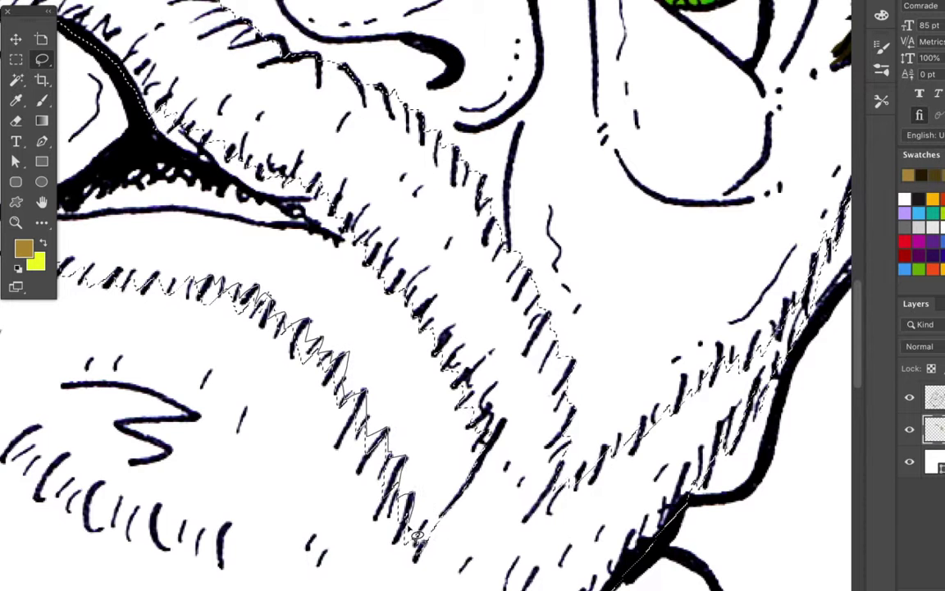
pyautogui.moveTo(416, 535); pyautogui.dragTo(558, 283)
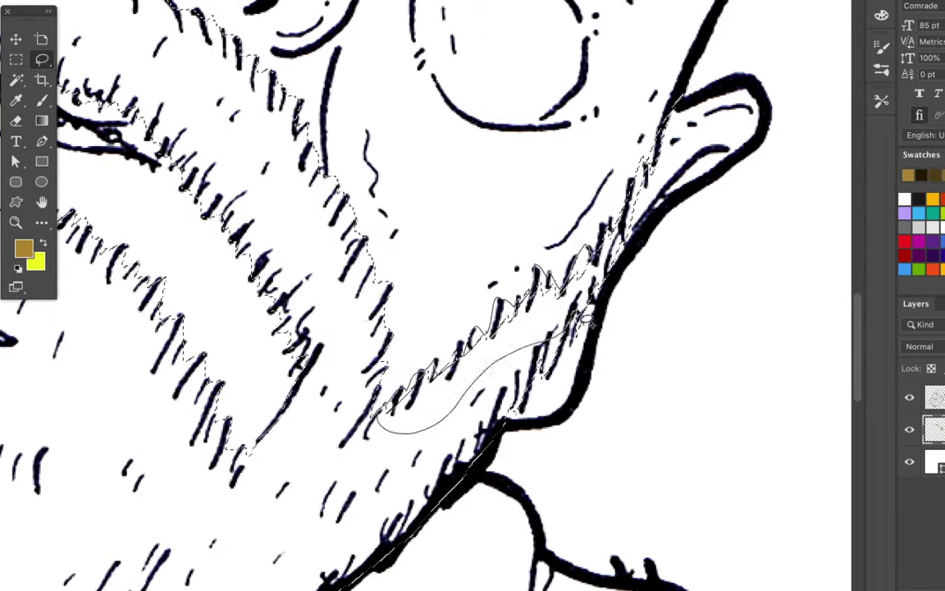
pyautogui.moveTo(589, 322); pyautogui.dragTo(665, 164)
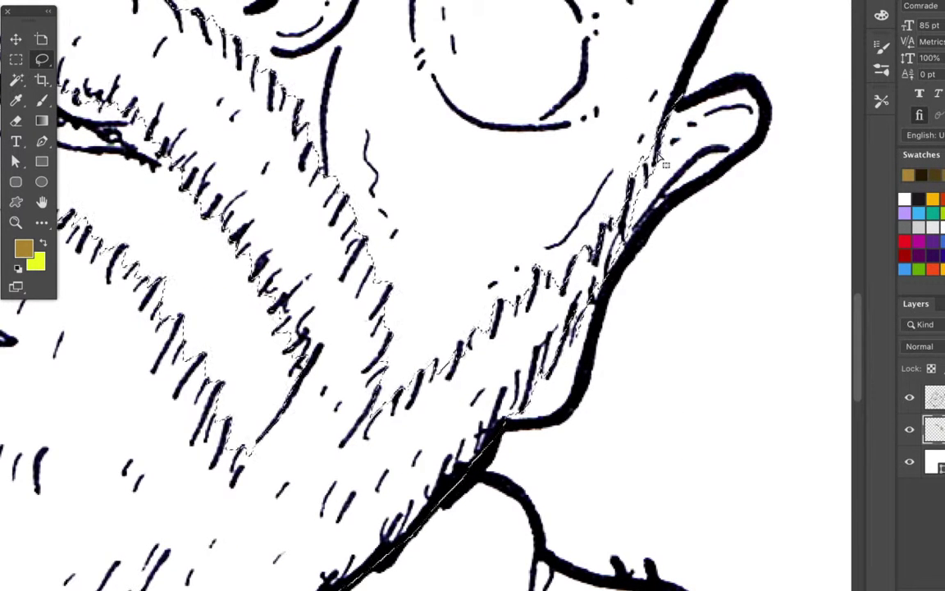
pyautogui.moveTo(664, 164); pyautogui.dragTo(509, 267)
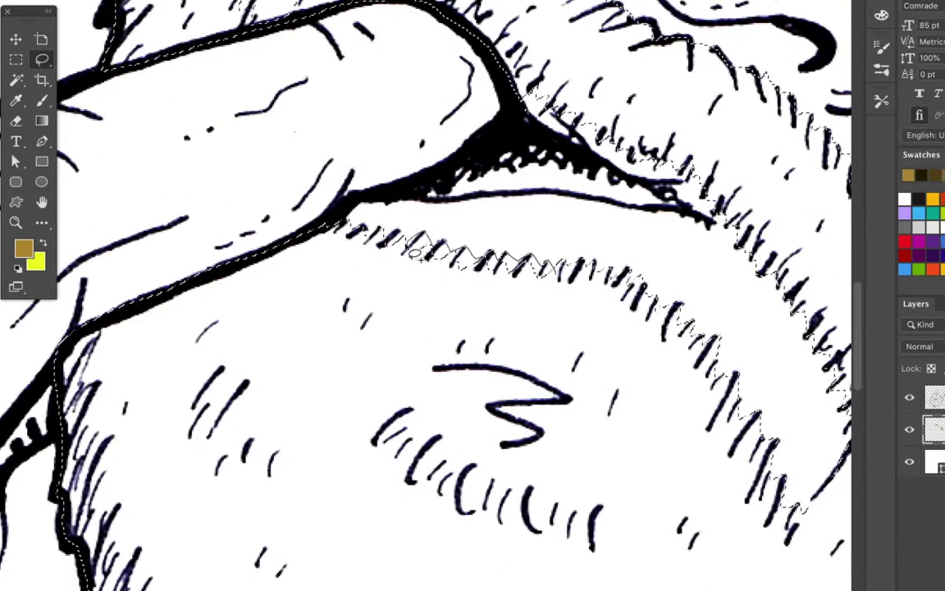
pyautogui.moveTo(581, 316); pyautogui.dragTo(264, 402)
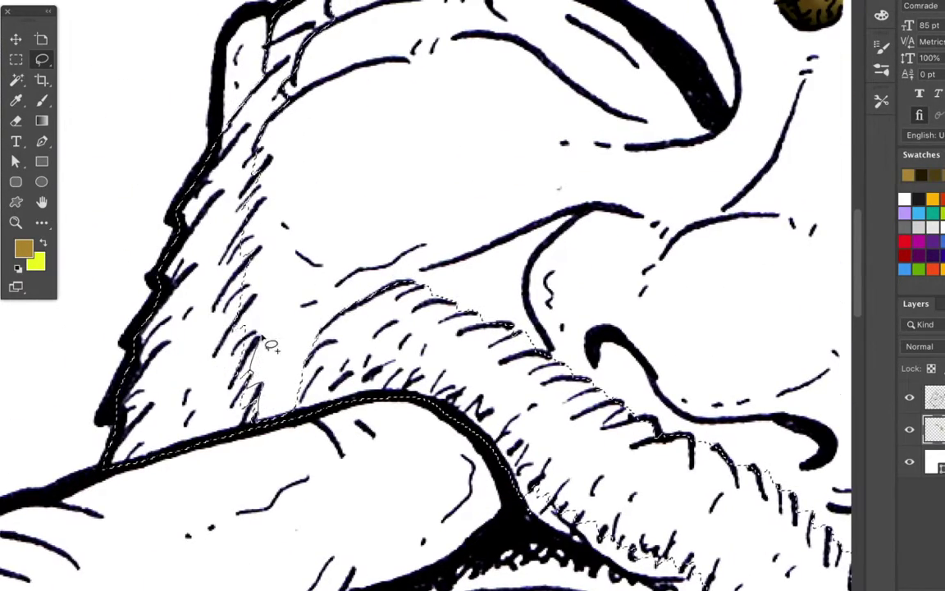
pyautogui.moveTo(259, 247); pyautogui.dragTo(253, 142)
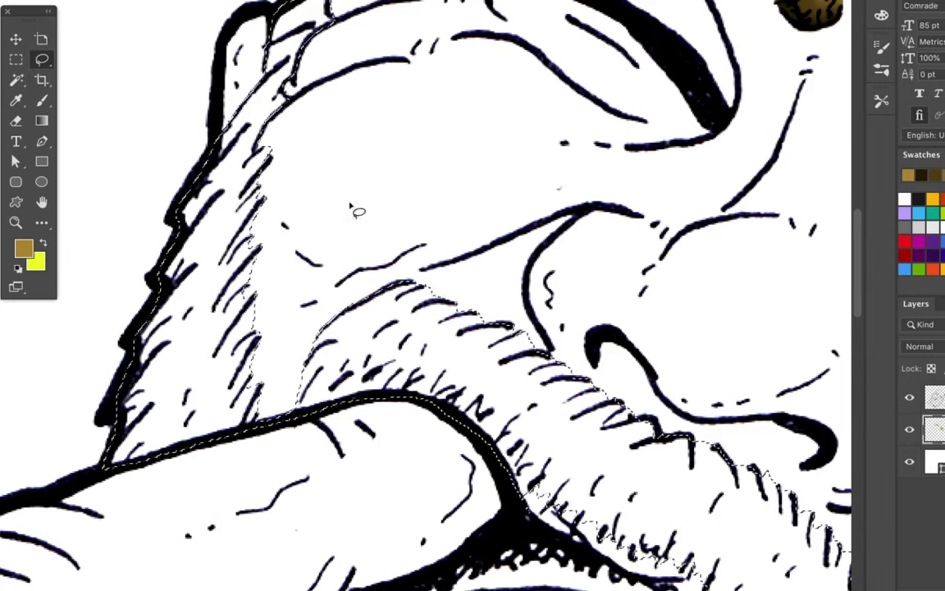
pyautogui.scroll(-5, 381, 240)
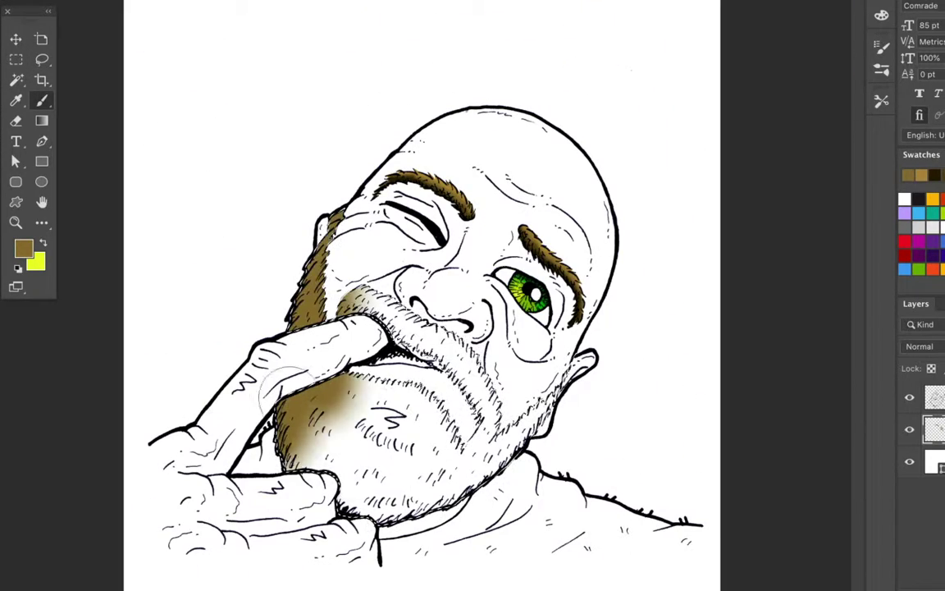
# - Darken the chin beard with brown shading and blend in a lighter tan tone
pyautogui.moveTo(328, 426); pyautogui.dragTo(367, 335)
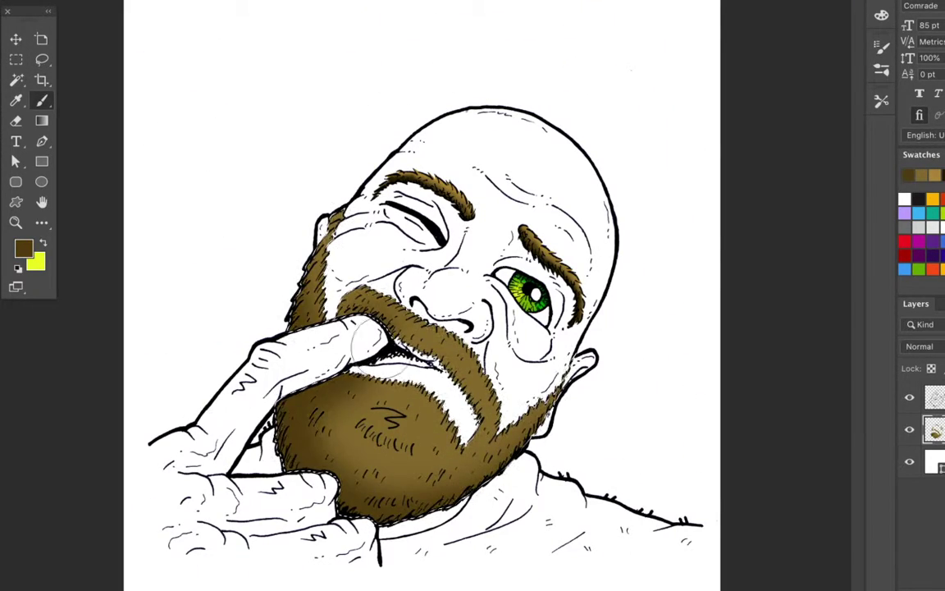
pyautogui.moveTo(377, 426); pyautogui.dragTo(336, 238)
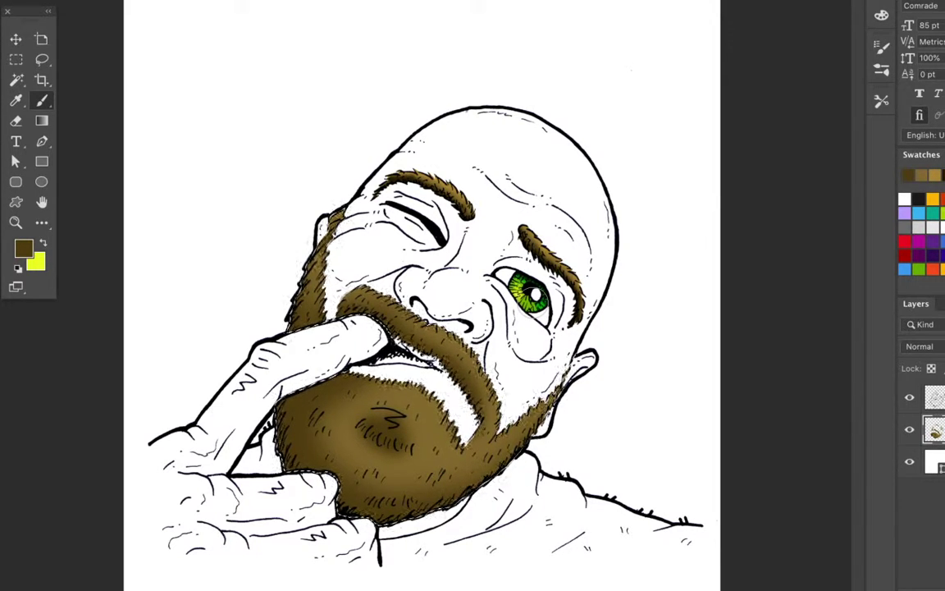
pyautogui.keyDown('alt'); pyautogui.click(328, 262); pyautogui.keyUp('alt')
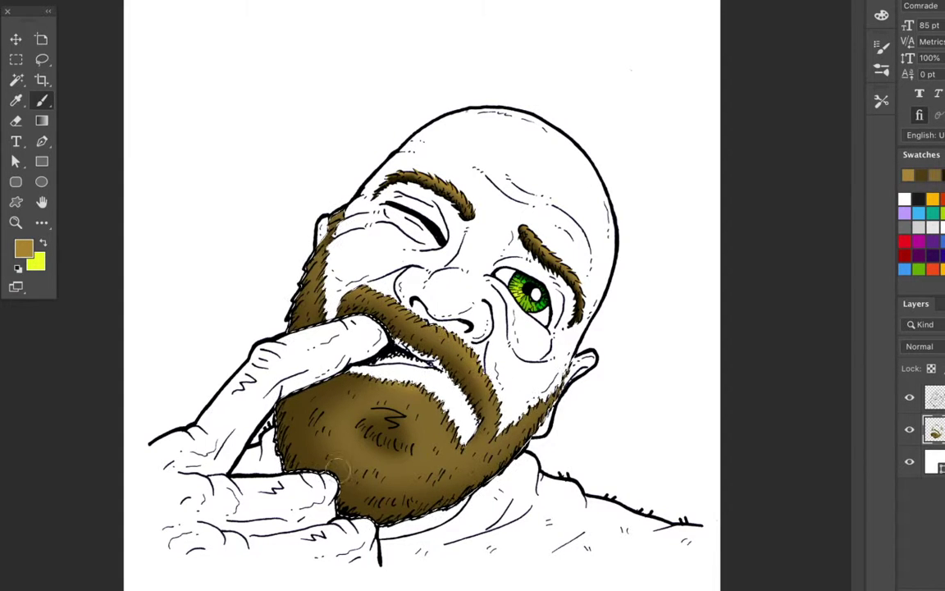
pyautogui.moveTo(337, 464); pyautogui.dragTo(426, 384)
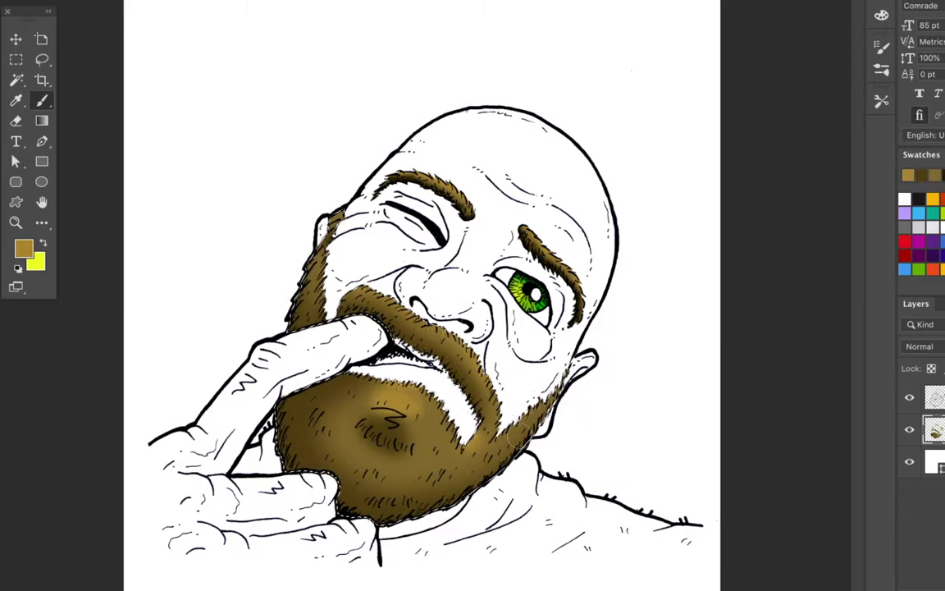
# - Lasso jagged zigzag highlight patches across the chin, lower beard and moustache
pyautogui.press('l')
pyautogui.scroll(5, 317, 281)
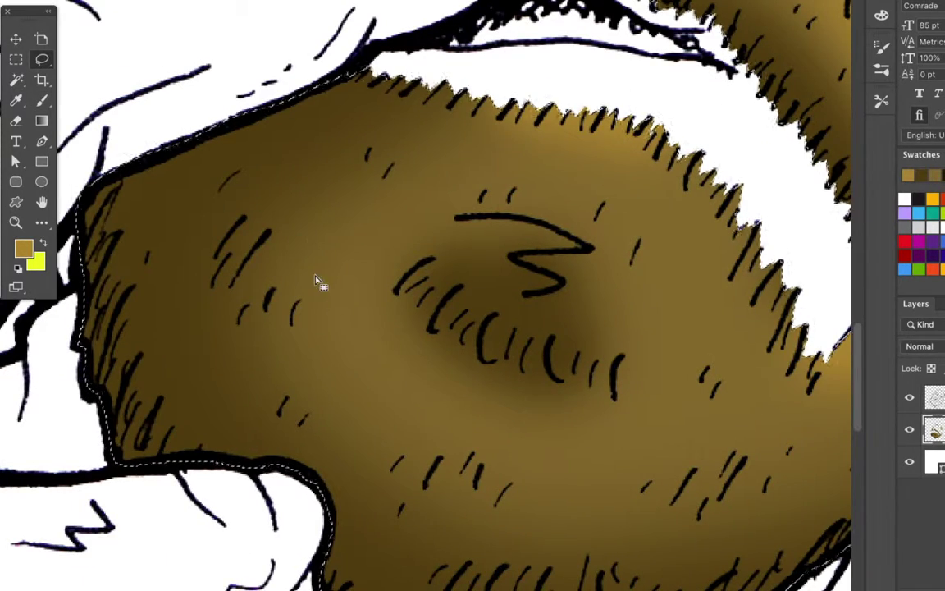
pyautogui.moveTo(321, 211); pyautogui.dragTo(315, 248)
pyautogui.moveTo(381, 245); pyautogui.dragTo(435, 184)
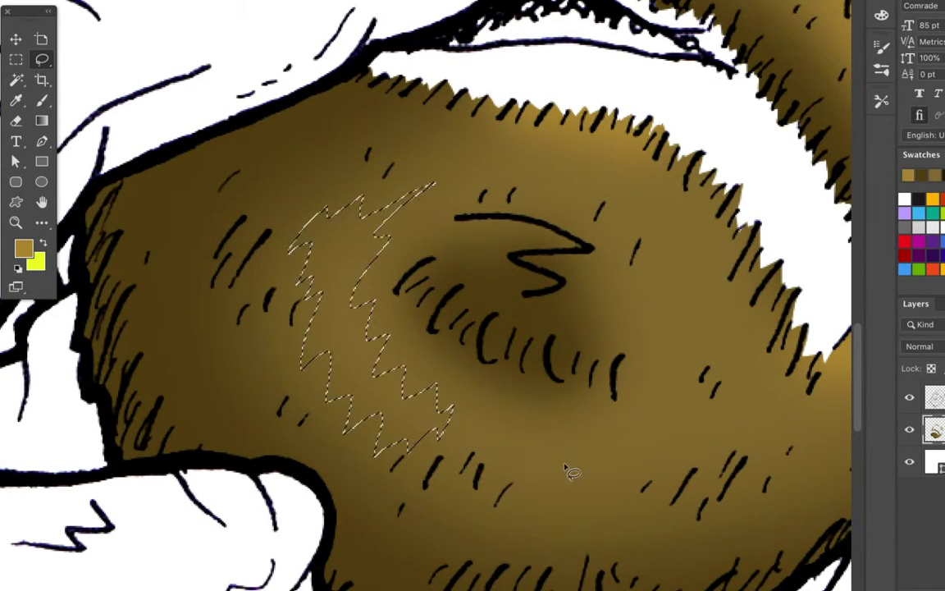
pyautogui.moveTo(529, 435); pyautogui.dragTo(644, 469)
pyautogui.moveTo(666, 387); pyautogui.dragTo(533, 438)
pyautogui.moveTo(464, 141); pyautogui.dragTo(558, 170)
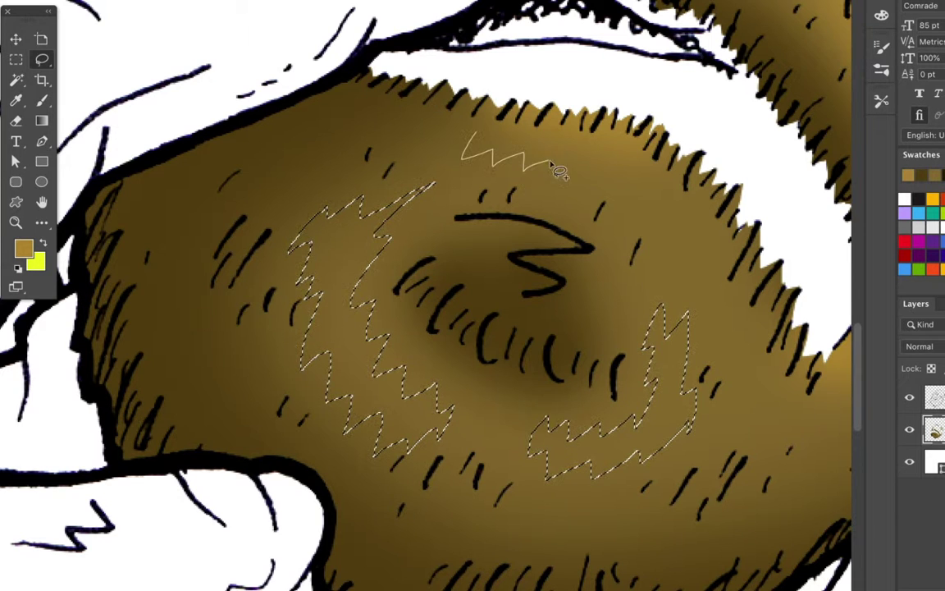
pyautogui.scroll(5, 493, 172)
pyautogui.hscroll(4, 493, 172)
pyautogui.moveTo(486, 151)
pyautogui.mouseDown()
pyautogui.moveTo(466, 143)
pyautogui.moveTo(667, 317)
pyautogui.mouseUp()
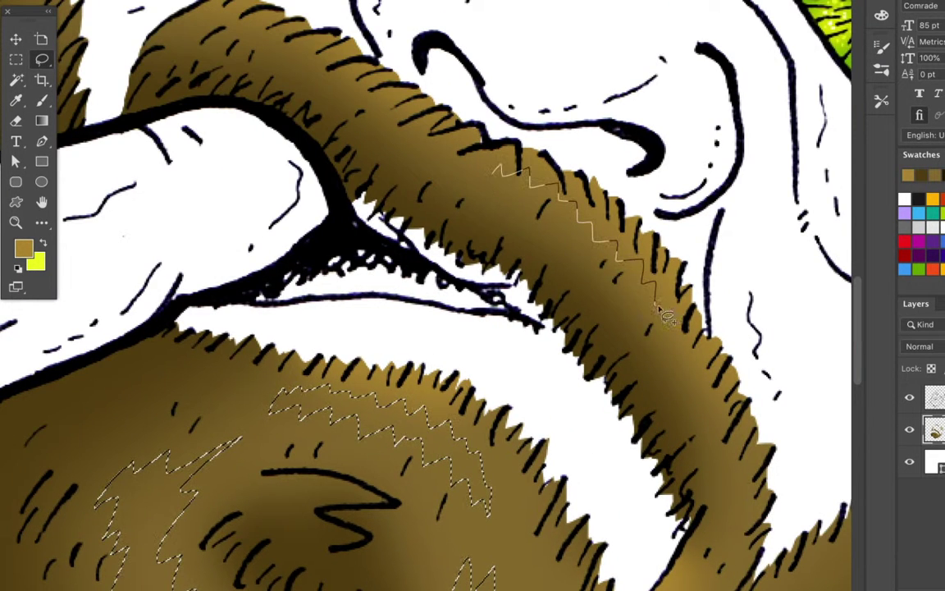
pyautogui.moveTo(519, 197); pyautogui.dragTo(486, 183)
# - Add narrow zigzag highlight streaks on the beard side and sideburn to the selection
pyautogui.scroll(-5, 278, 406)
pyautogui.hscroll(6, 279, 406)
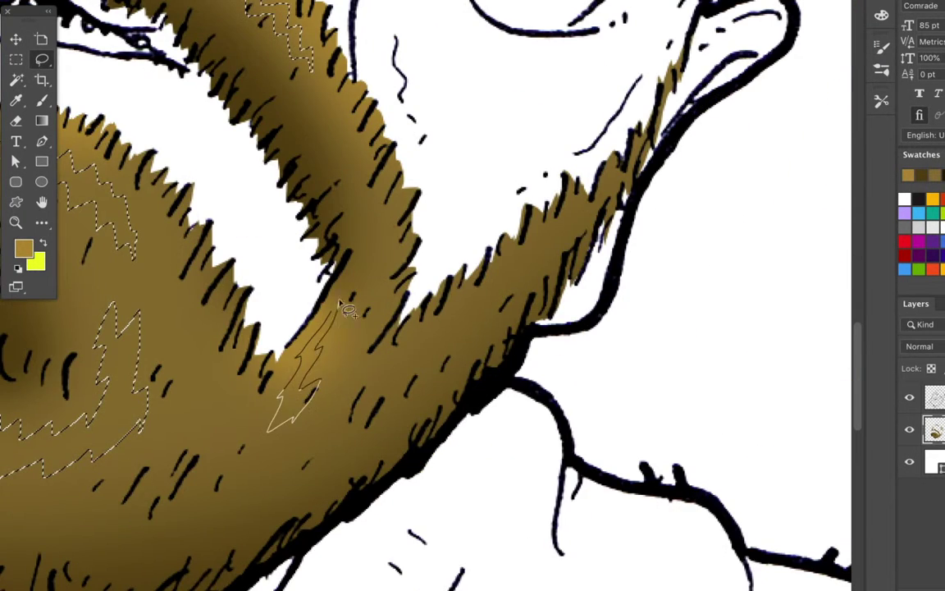
pyautogui.moveTo(339, 304); pyautogui.dragTo(335, 312)
pyautogui.hscroll(-5, 345, 312)
pyautogui.moveTo(431, 318)
pyautogui.mouseDown()
pyautogui.moveTo(420, 383)
pyautogui.moveTo(402, 365)
pyautogui.mouseUp()
pyautogui.hscroll(-5, 493, 328)
pyautogui.scroll(3, 574, 295)
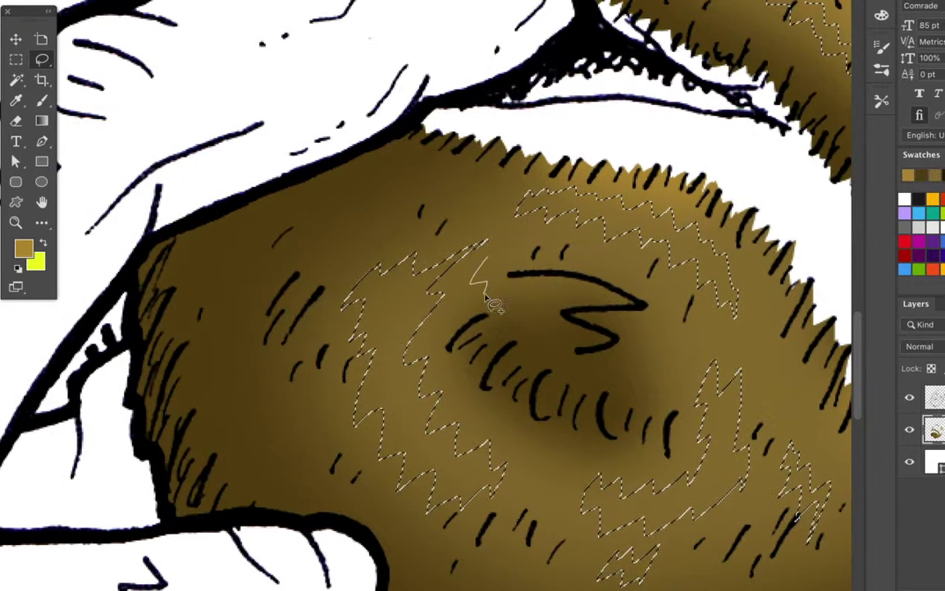
pyautogui.moveTo(709, 320); pyautogui.dragTo(707, 324)
pyautogui.scroll(-3, 574, 328)
pyautogui.hscroll(5, 574, 328)
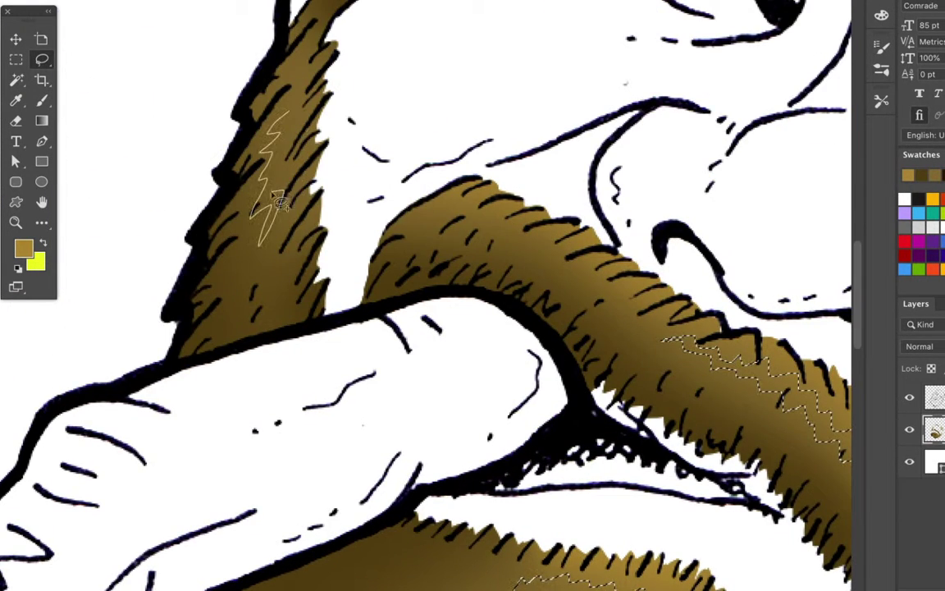
pyautogui.moveTo(531, 268); pyautogui.dragTo(599, 283)
# - Paint the selected zigzag highlights light tan
pyautogui.press('b')
pyautogui.scroll(-5, 492, 328)
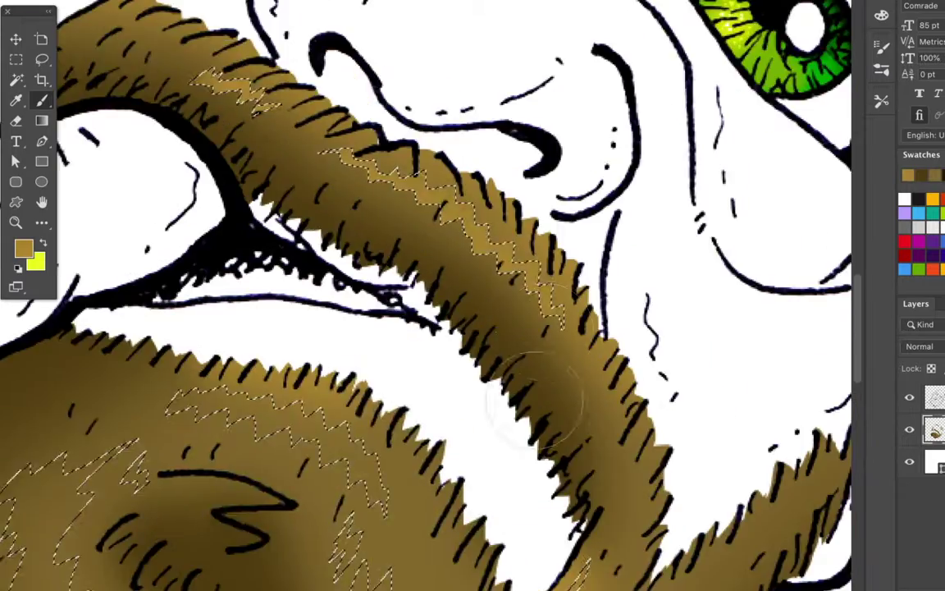
pyautogui.scroll(-3, 492, 328)
pyautogui.moveTo(328, 288); pyautogui.dragTo(484, 455)
# - Outline more zigzag highlights along the moustache edge and down the beard side
pyautogui.press('l')
pyautogui.hotkey('ctrl', '0')
pyautogui.scroll(5, 492, 295)
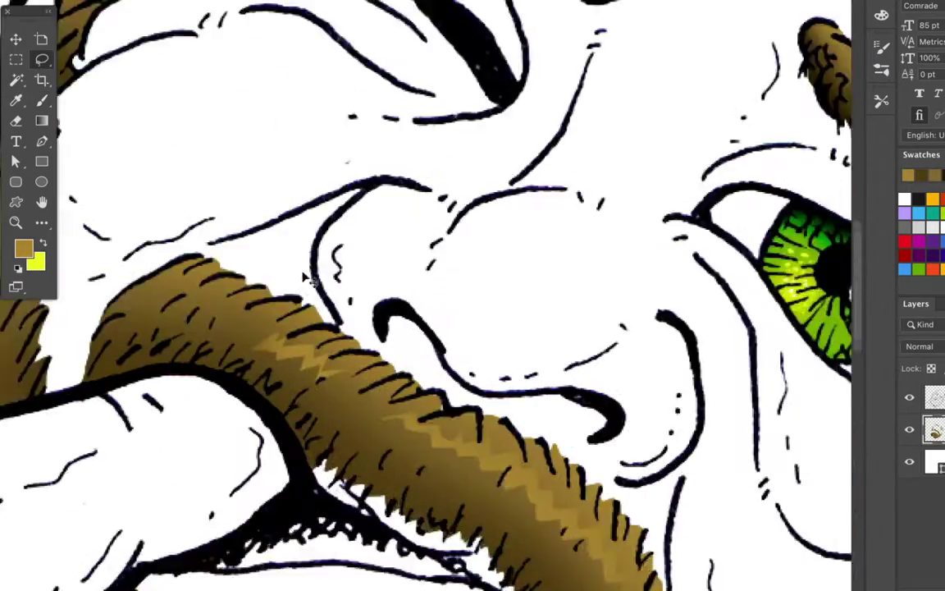
pyautogui.scroll(-3, 492, 296)
pyautogui.moveTo(638, 470); pyautogui.dragTo(736, 420)
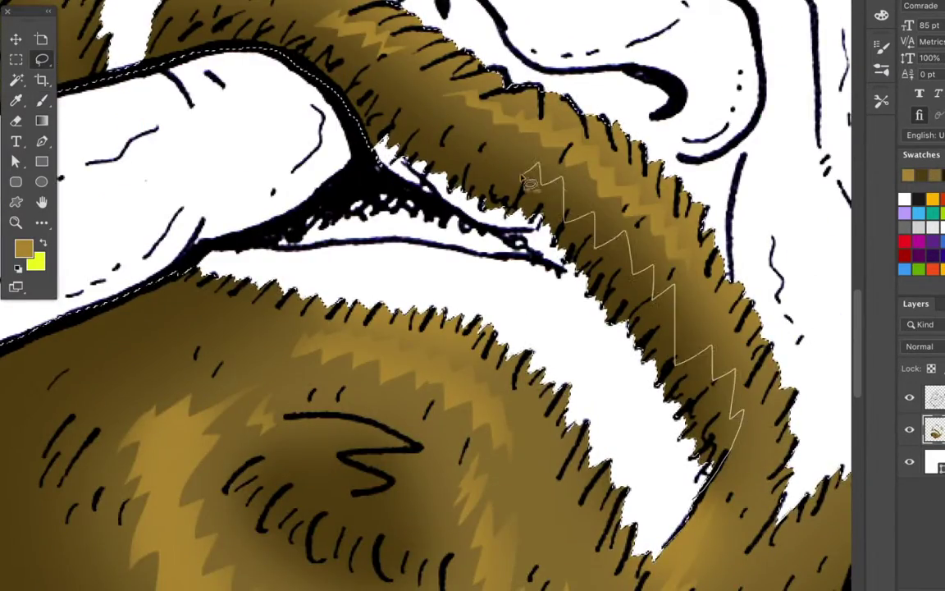
pyautogui.moveTo(529, 182); pyautogui.dragTo(635, 444)
pyautogui.moveTo(391, 401); pyautogui.dragTo(611, 168)
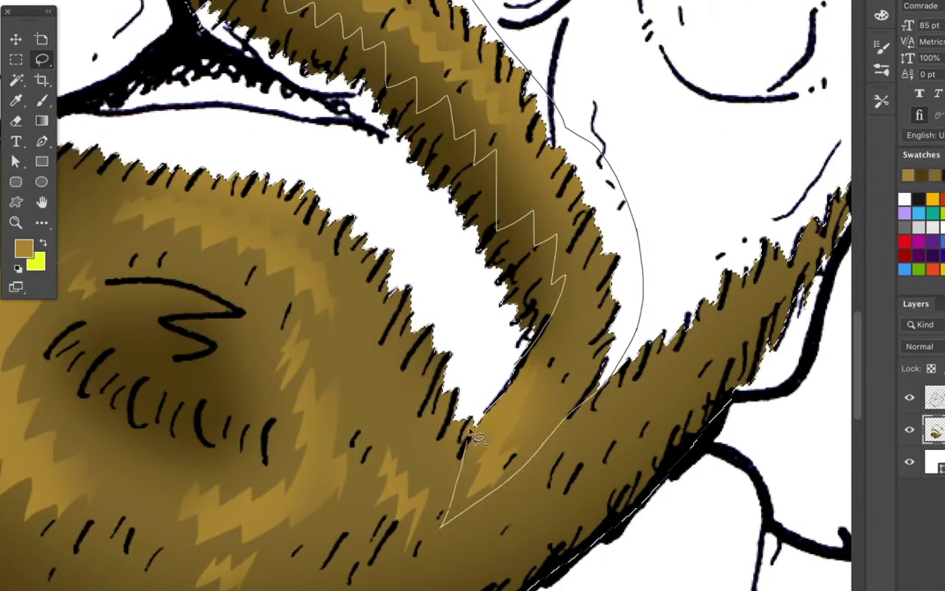
pyautogui.moveTo(474, 437); pyautogui.dragTo(476, 443)
# - Outline highlights around the chin's dark patch and sideburn, and pick a near-black shade
pyautogui.moveTo(593, 502)
pyautogui.mouseDown()
pyautogui.moveTo(552, 412)
pyautogui.moveTo(386, 345)
pyautogui.moveTo(706, 189)
pyautogui.mouseUp()
pyautogui.moveTo(439, 60); pyautogui.dragTo(393, 184)
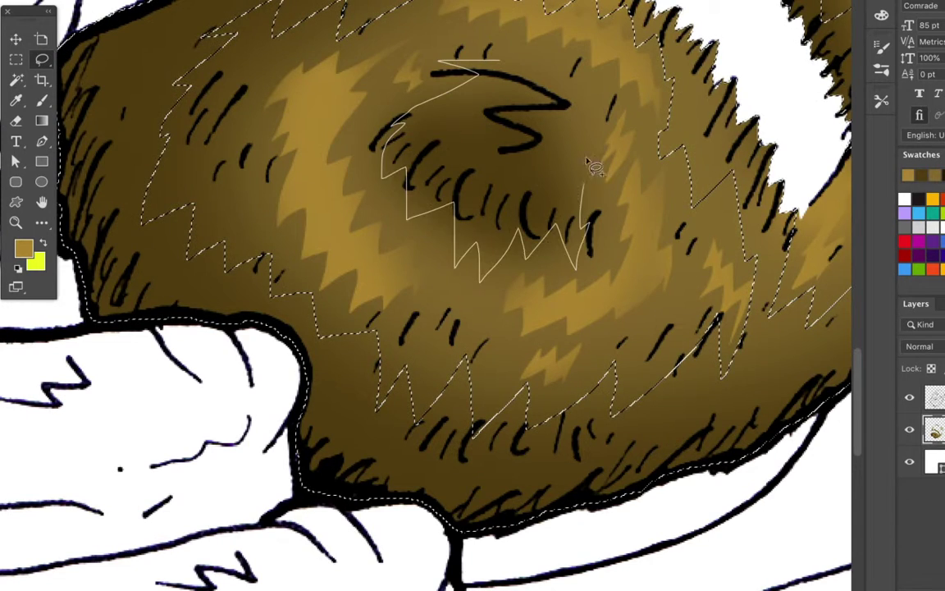
pyautogui.moveTo(593, 164)
pyautogui.mouseDown()
pyautogui.moveTo(554, 130)
pyautogui.moveTo(410, 411)
pyautogui.mouseUp()
pyautogui.moveTo(349, 324); pyautogui.dragTo(365, 316)
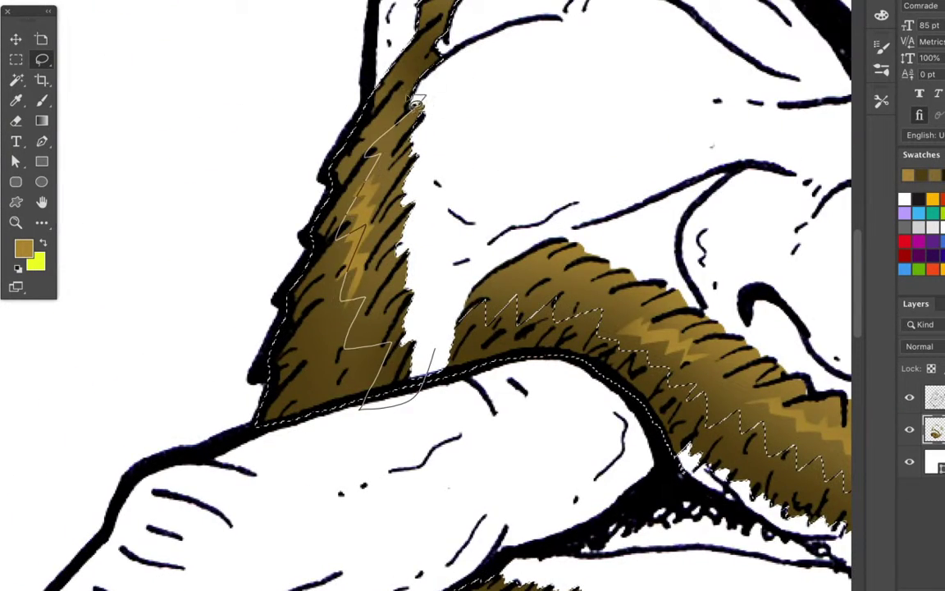
pyautogui.moveTo(416, 104); pyautogui.dragTo(439, 420)
pyautogui.hotkey('ctrl', '-')
pyautogui.hotkey('ctrl', '-')
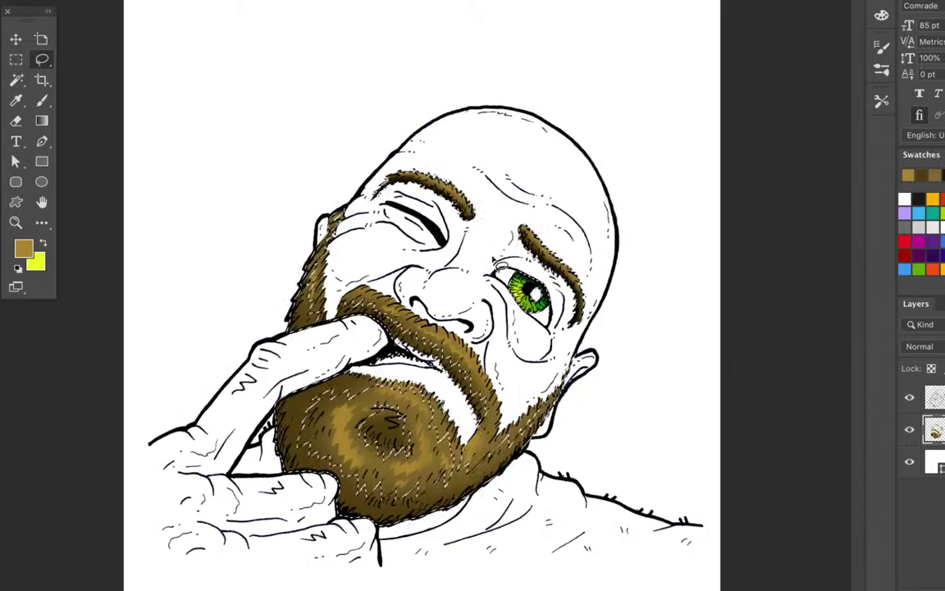
pyautogui.press('b')
pyautogui.click(907, 174)
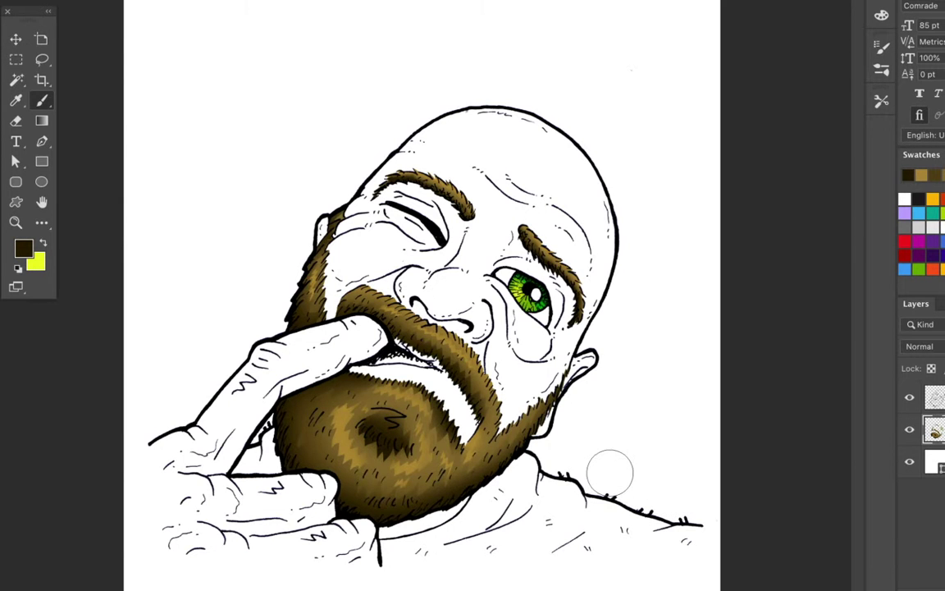
pyautogui.hotkey('ctrl', '+')
pyautogui.hotkey('ctrl', '+')
pyautogui.hotkey('ctrl', '+')
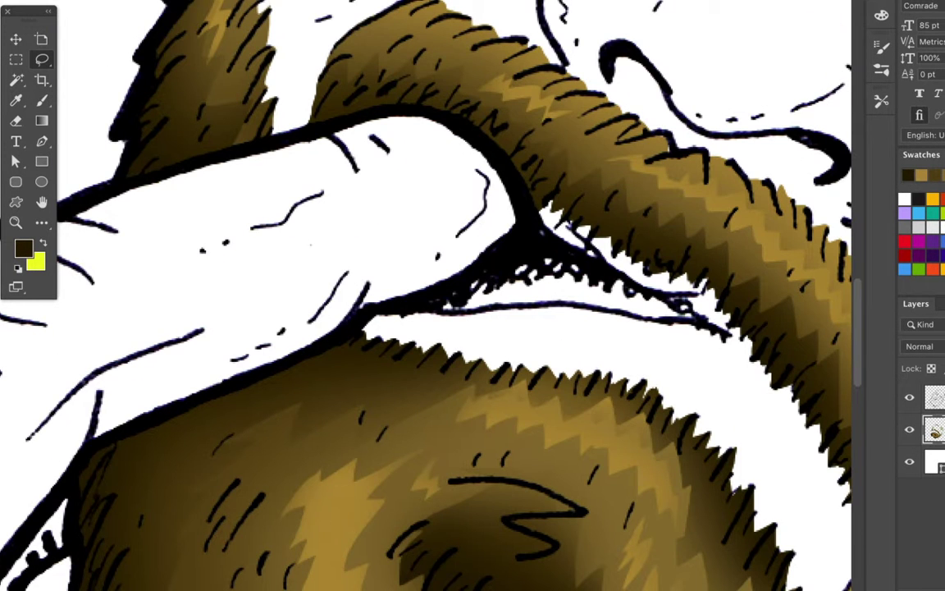
# - Select the mouth opening under the moustache and paint it pink
pyautogui.scroll(-3, 493, 206)
pyautogui.moveTo(432, 137); pyautogui.dragTo(640, 548)
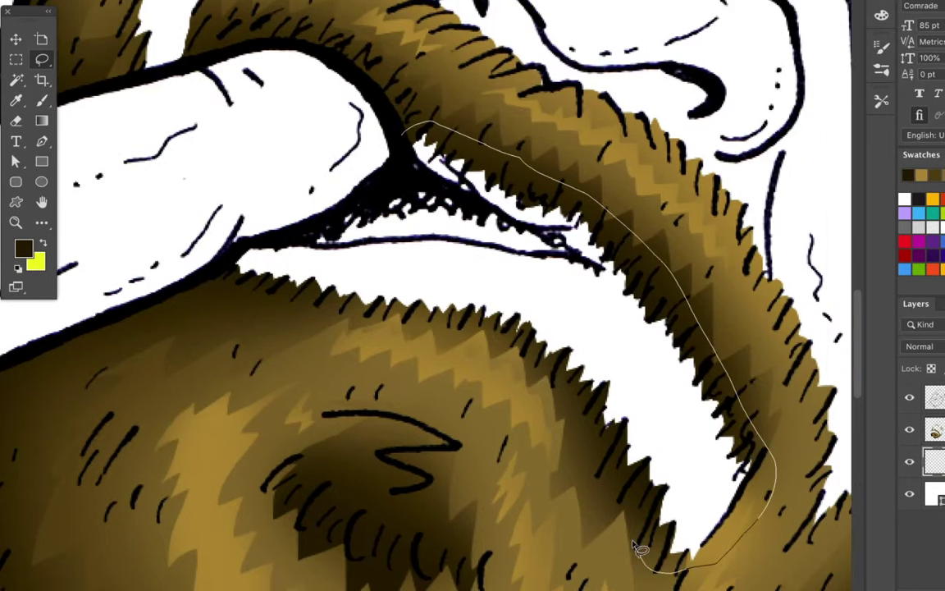
pyautogui.moveTo(344, 256); pyautogui.dragTo(340, 250)
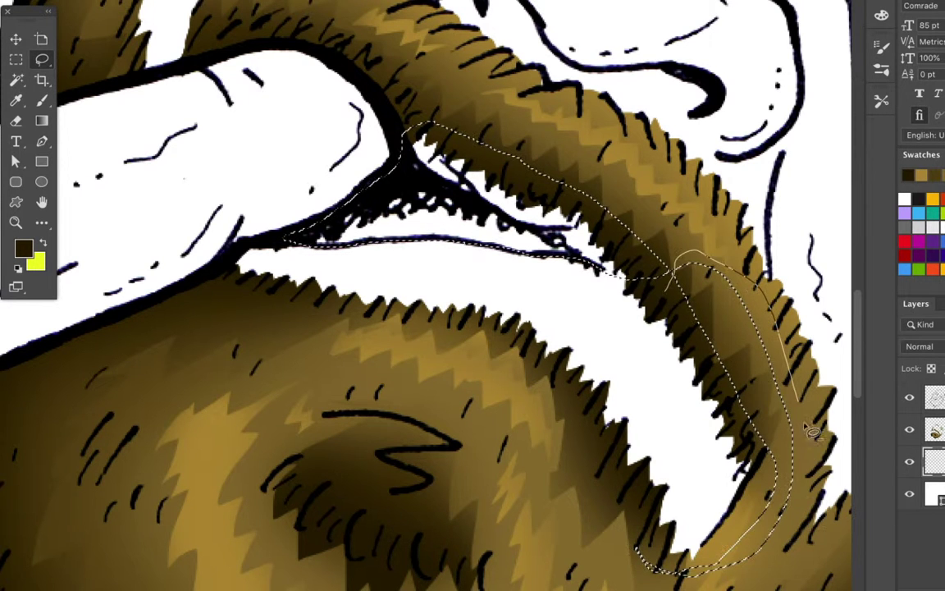
pyautogui.moveTo(654, 327); pyautogui.dragTo(695, 337)
pyautogui.press('b')
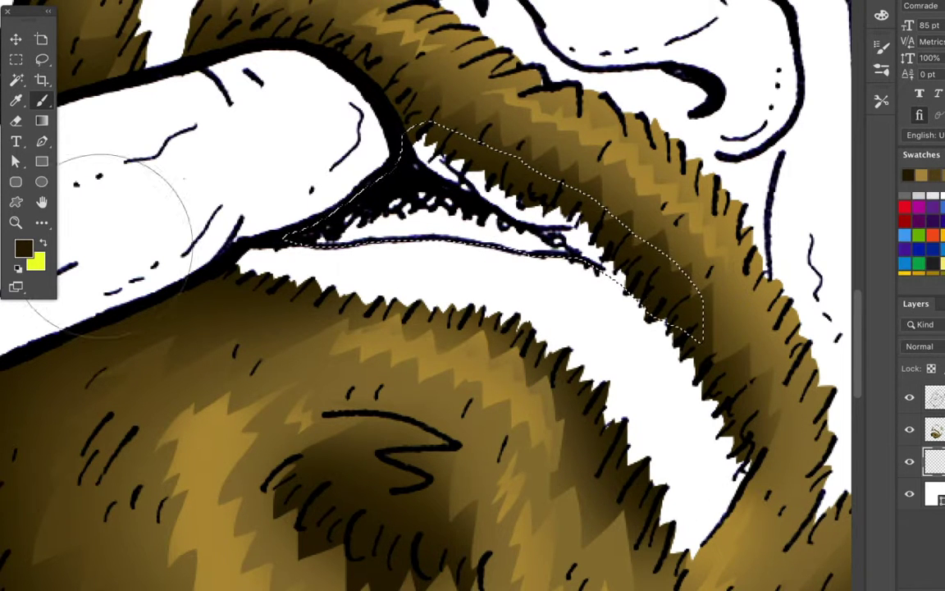
pyautogui.click(23, 248)
pyautogui.click(388, 379)
pyautogui.click(665, 346)
pyautogui.moveTo(426, 181); pyautogui.dragTo(574, 279)
# - Shade the lip edges dark red with a smaller brush
pyautogui.click(23, 247)
pyautogui.click(466, 413)
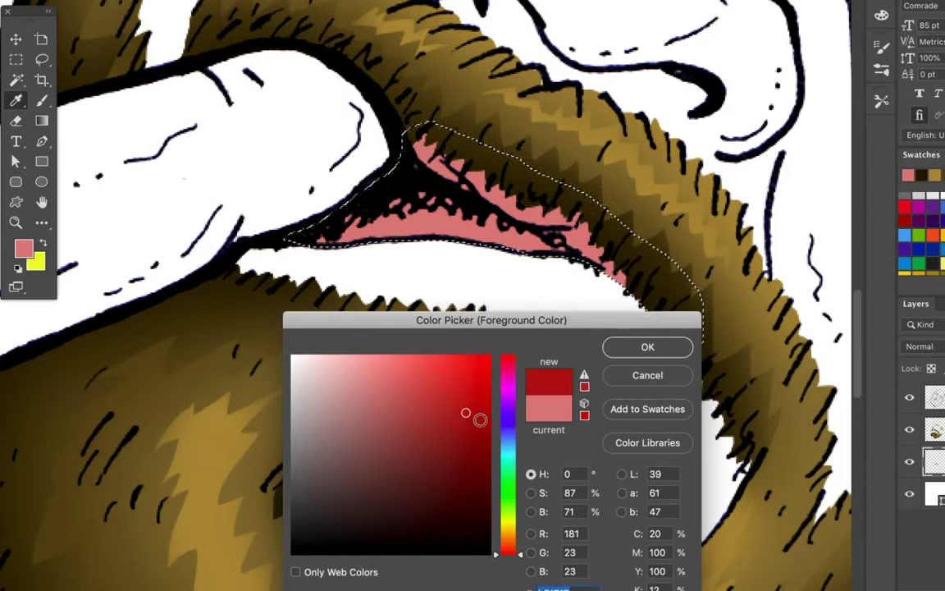
pyautogui.click(660, 346)
pyautogui.press('[')
pyautogui.press('[')
pyautogui.press('[')
pyautogui.moveTo(311, 201)
pyautogui.mouseDown()
pyautogui.moveTo(492, 173)
pyautogui.moveTo(607, 271)
pyautogui.mouseUp()
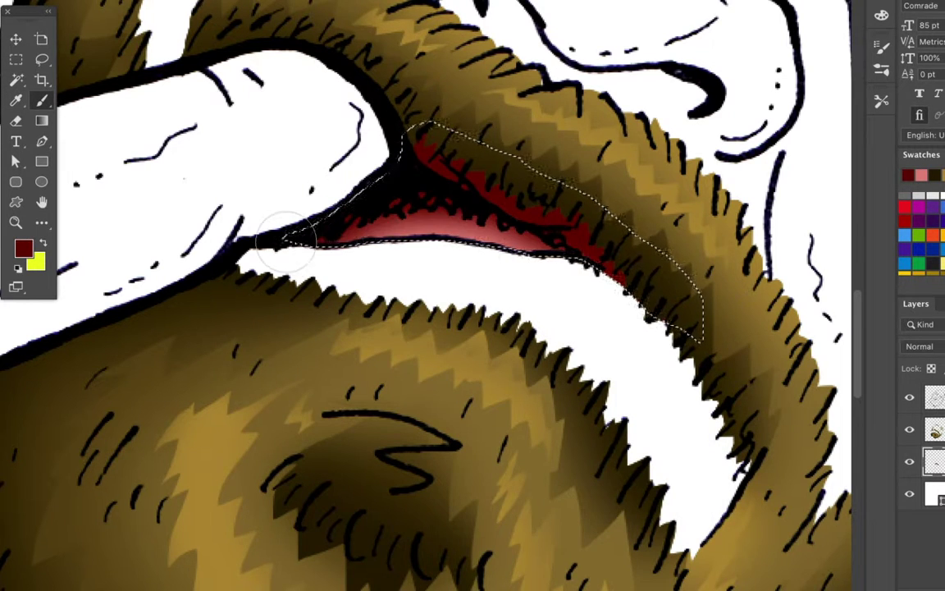
pyautogui.press('Return')
pyautogui.press('b')
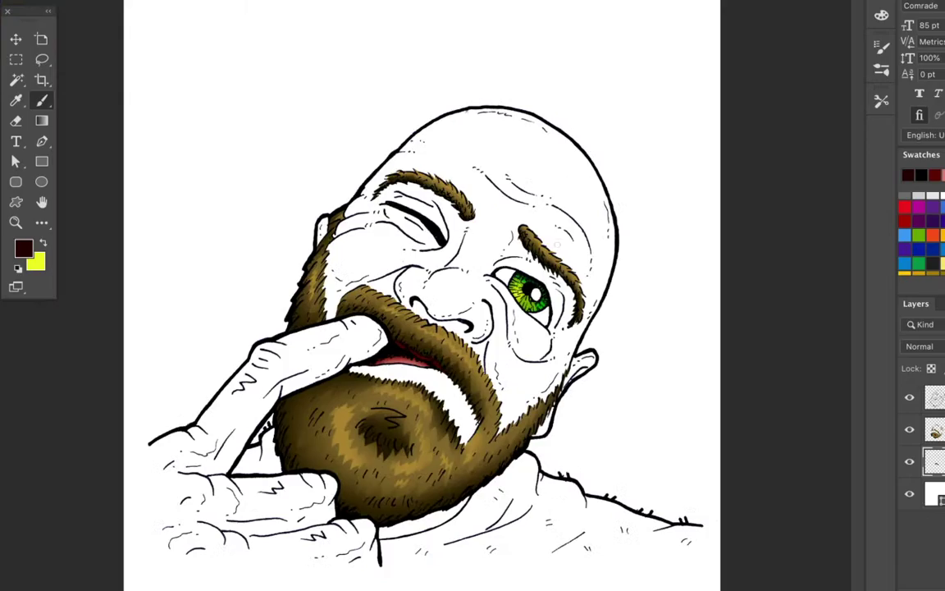
# - Select the lower white of the open eye
pyautogui.press('l')
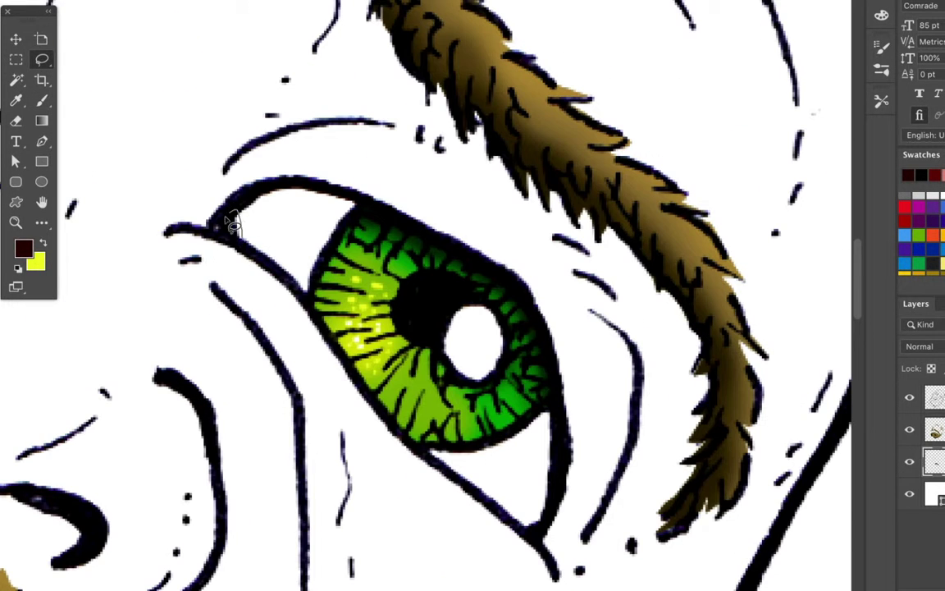
pyautogui.press('b')
pyautogui.click(23, 247)
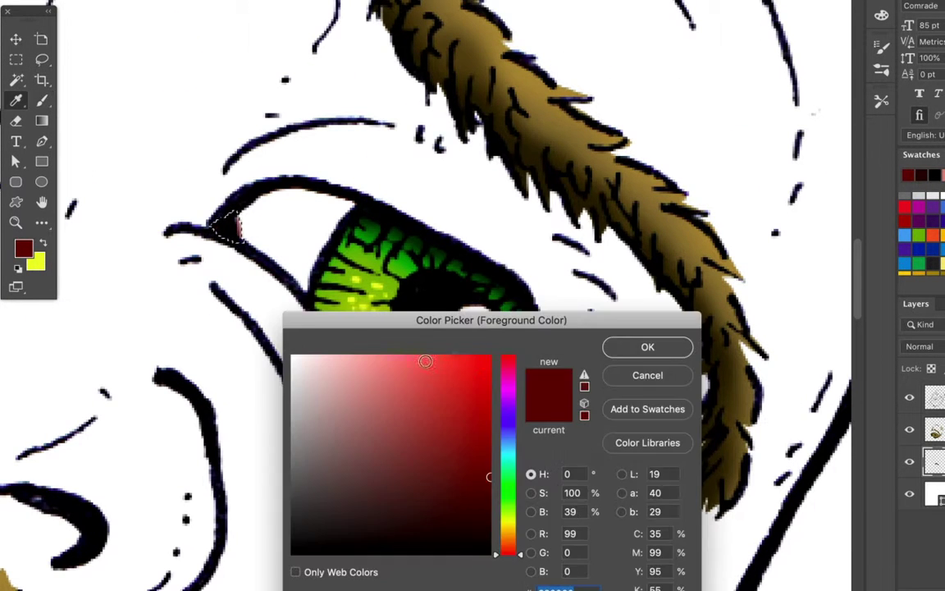
pyautogui.click(675, 346)
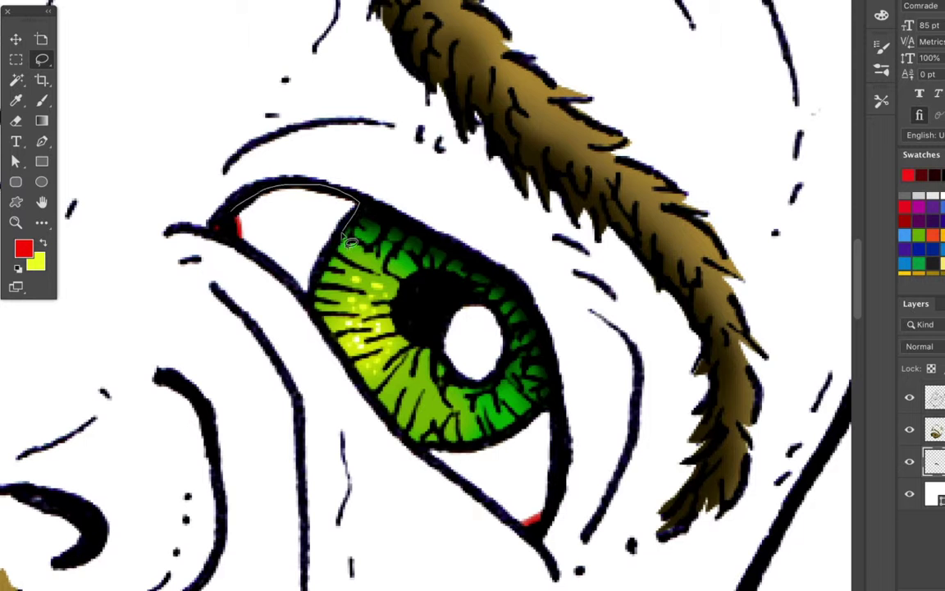
pyautogui.moveTo(572, 480); pyautogui.dragTo(529, 419)
# - Paint the eye whites light blue, reset colours to black and white, and deselect
pyautogui.press('b')
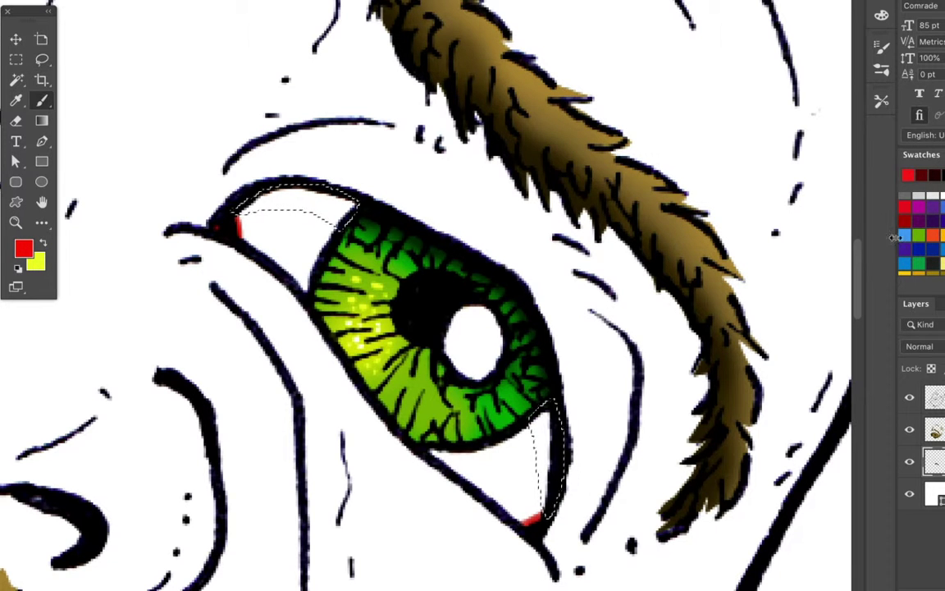
pyautogui.click(905, 236)
pyautogui.moveTo(246, 201); pyautogui.dragTo(369, 190)
pyautogui.moveTo(548, 493); pyautogui.dragTo(563, 384)
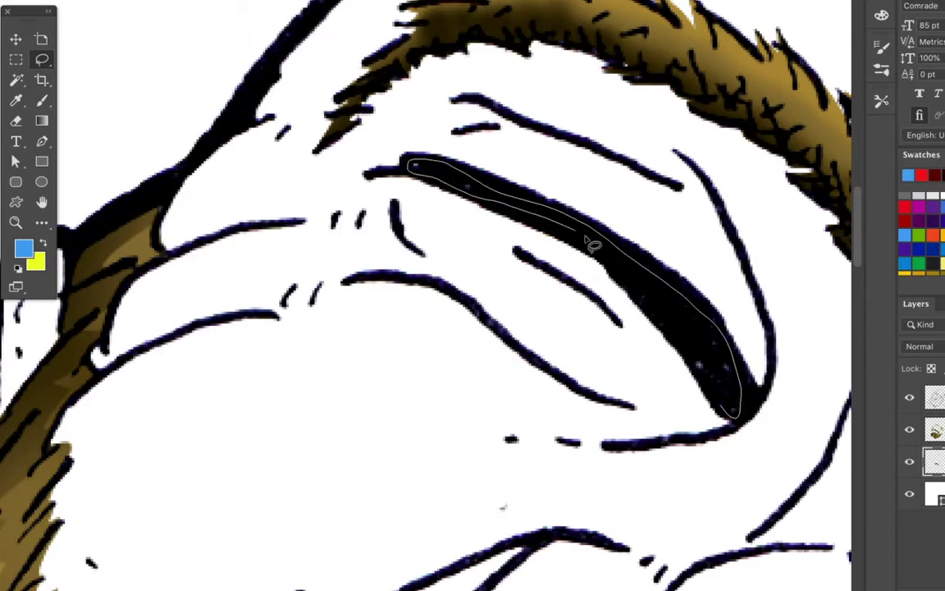
pyautogui.press('b')
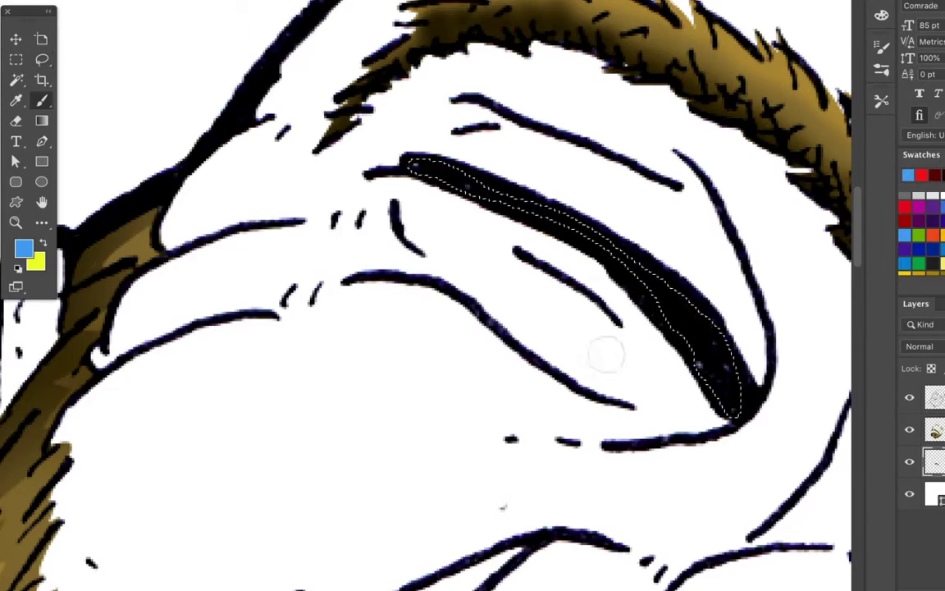
pyautogui.press('d')
pyautogui.hotkey('ctrl', 'd')
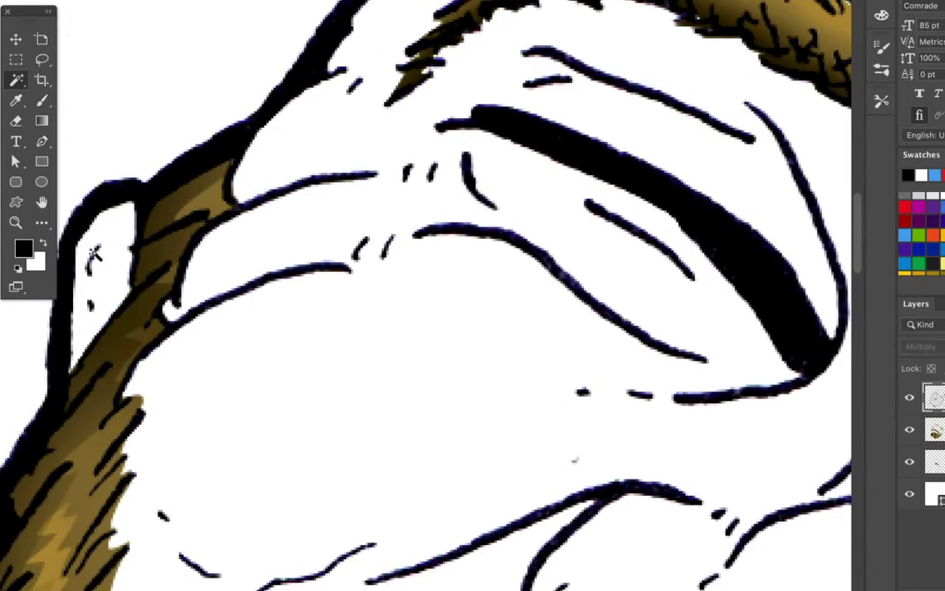
# - Select the bald head and face with the Magic Wand and expand the selection slightly
pyautogui.hotkey('ctrl', '-')
pyautogui.hotkey('ctrl', '-')
pyautogui.hotkey('ctrl', '-')
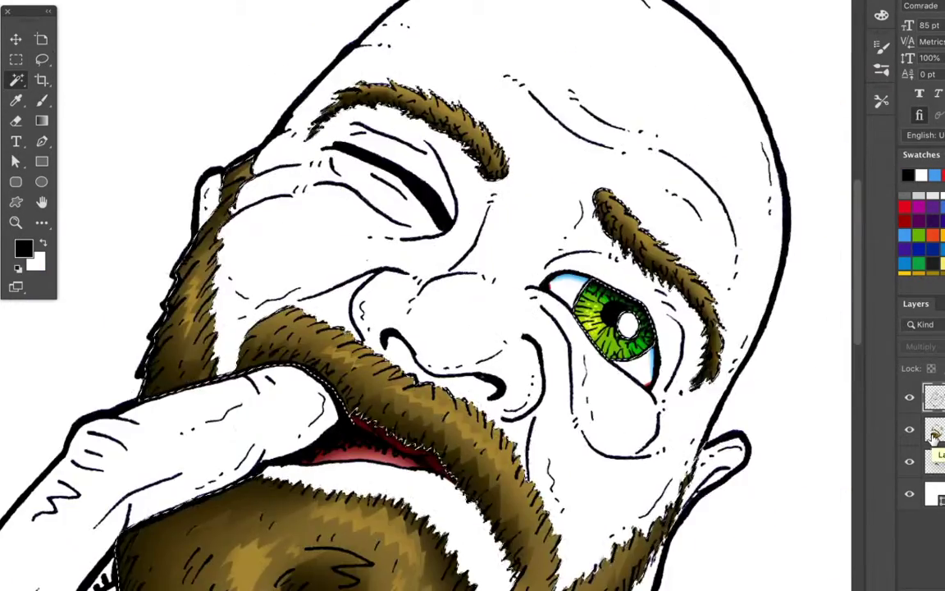
pyautogui.scroll(-5, 274, 228)
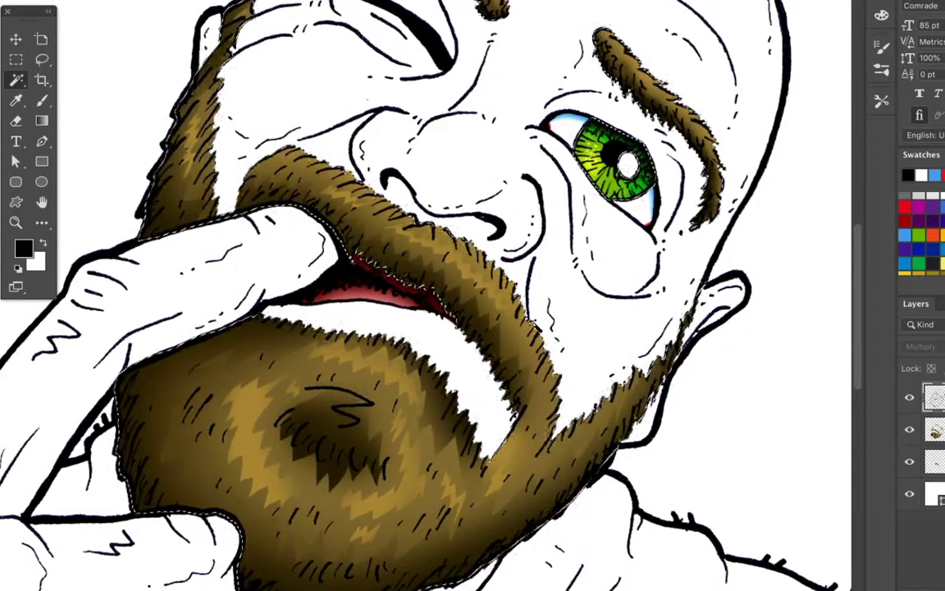
pyautogui.scroll(2, 314, 168)
pyautogui.scroll(3, 314, 168)
pyautogui.press('l')
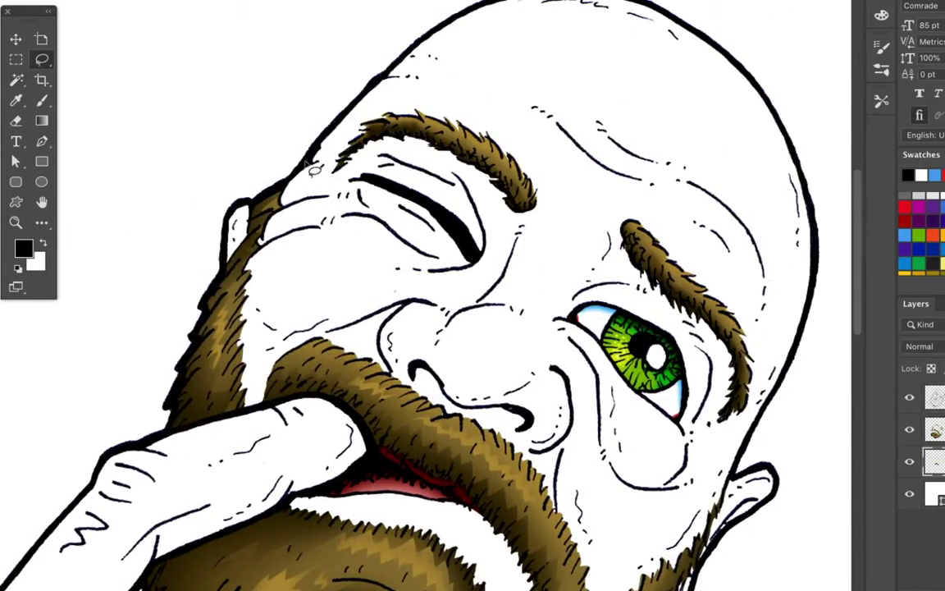
pyautogui.scroll(3, 314, 168)
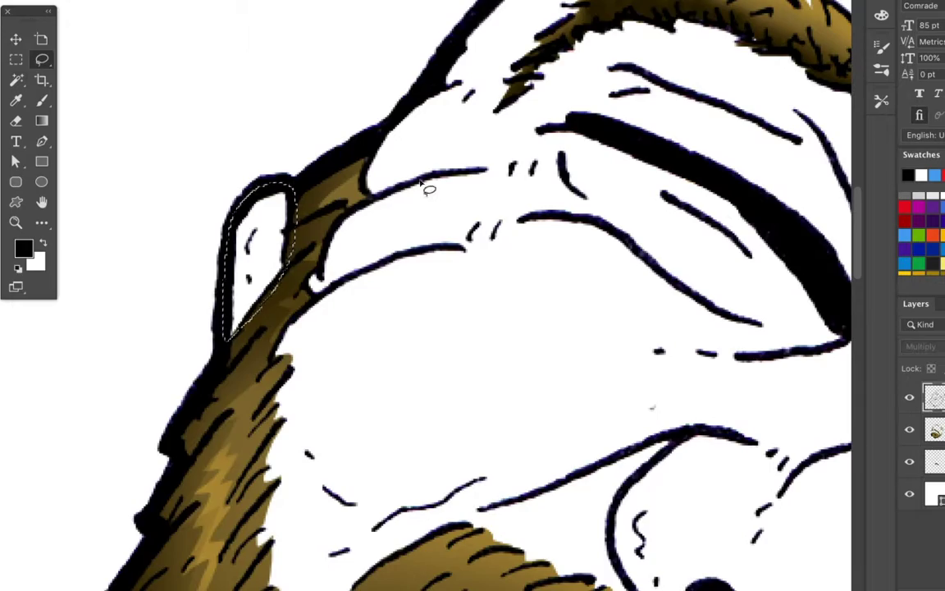
pyautogui.hotkey('ctrl', 'd')
pyautogui.scroll(-5, 274, 221)
pyautogui.press('w')
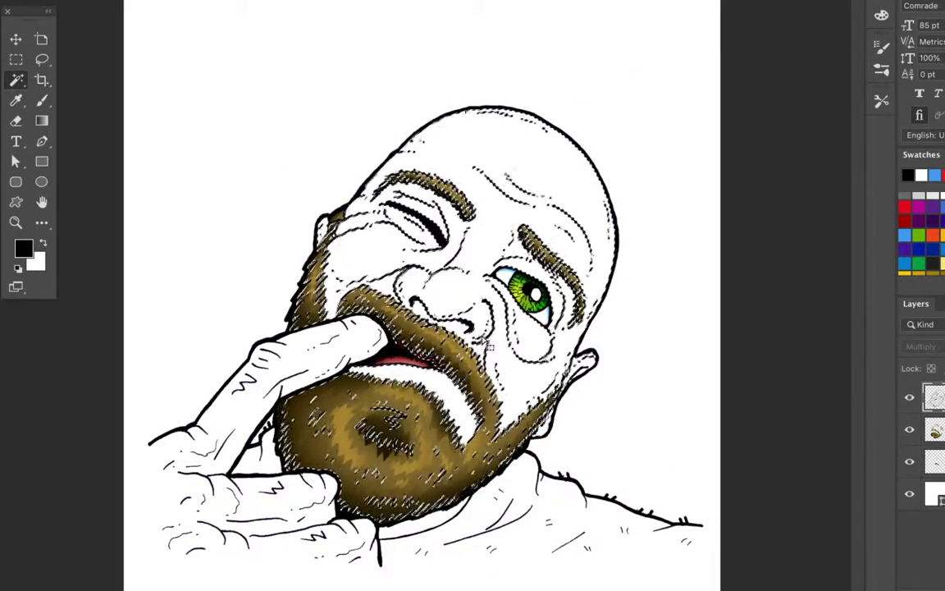
pyautogui.click(353, 164)
pyautogui.press('Return')
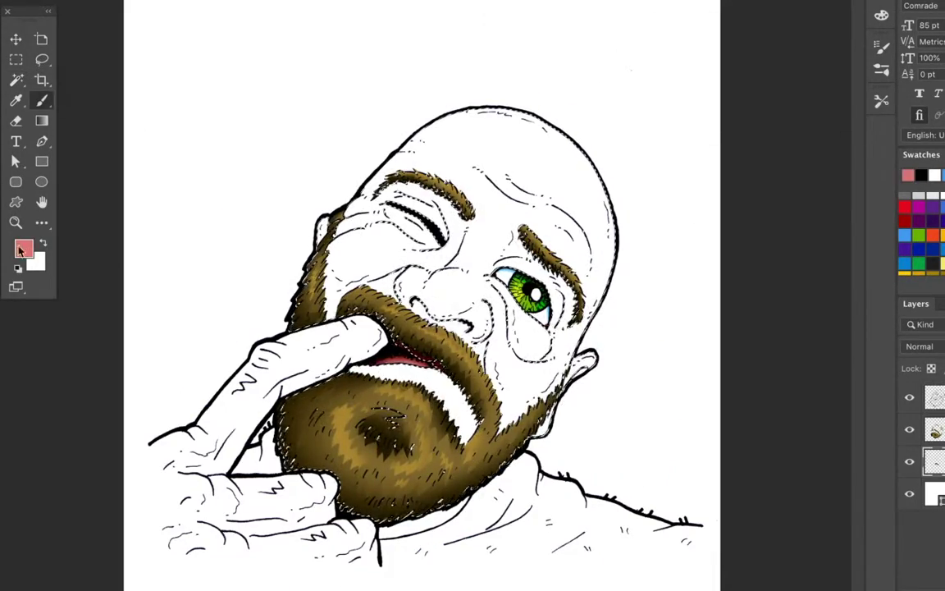
# - Paint the head and face salmon, with darker shading around the nose and cheek
pyautogui.click(22, 250)
pyautogui.click(645, 346)
pyautogui.moveTo(353, 238)
pyautogui.mouseDown()
pyautogui.moveTo(443, 181)
pyautogui.moveTo(508, 386)
pyautogui.mouseUp()
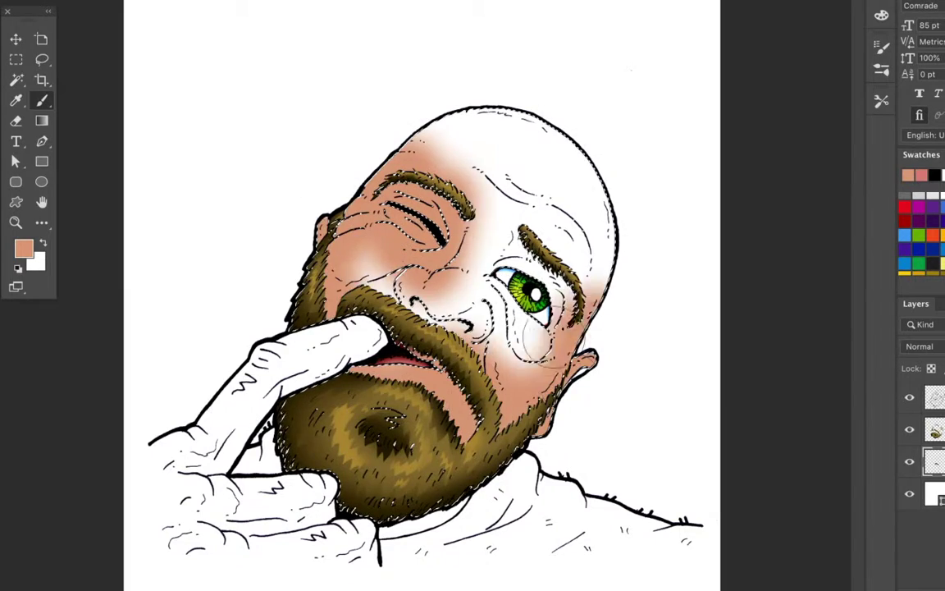
pyautogui.moveTo(402, 164); pyautogui.dragTo(525, 197)
pyautogui.moveTo(467, 140)
pyautogui.mouseDown()
pyautogui.moveTo(574, 214)
pyautogui.moveTo(601, 380)
pyautogui.mouseUp()
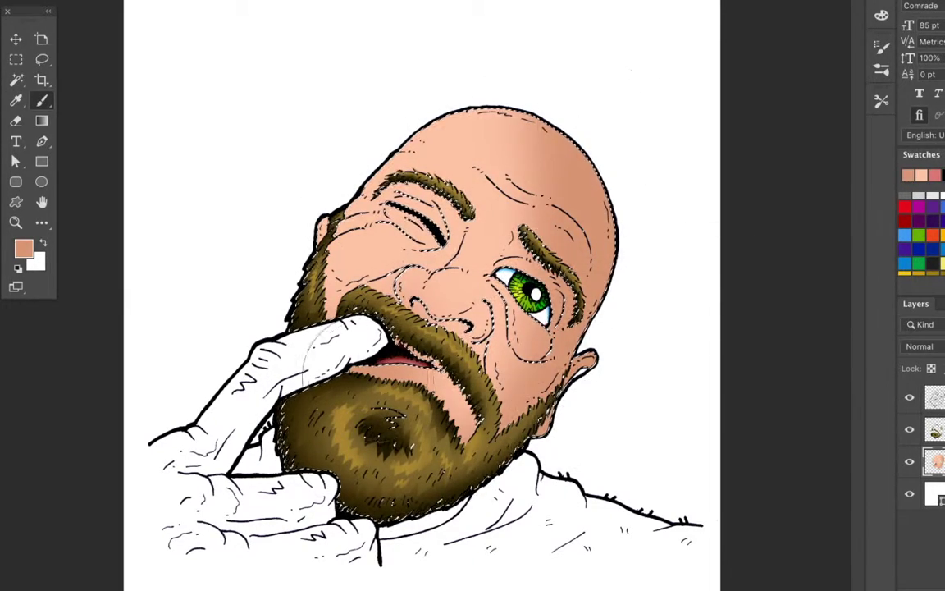
pyautogui.moveTo(443, 227); pyautogui.dragTo(476, 357)
pyautogui.press('l')
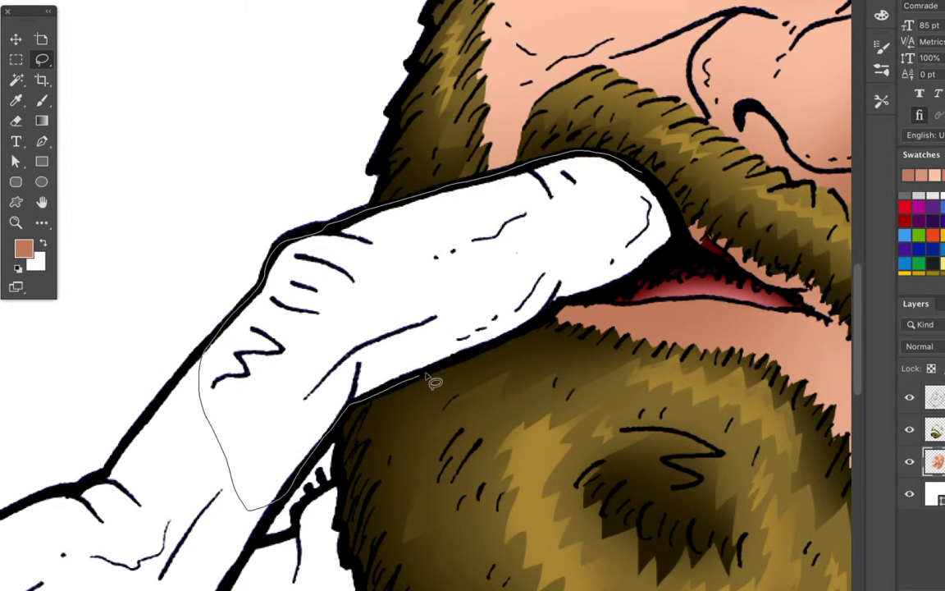
# - Lasso the hand and brush skin colour into it
pyautogui.moveTo(685, 229); pyautogui.dragTo(392, 127)
pyautogui.moveTo(230, 279)
pyautogui.mouseDown()
pyautogui.moveTo(236, 328)
pyautogui.moveTo(510, 300)
pyautogui.mouseUp()
pyautogui.moveTo(254, 27); pyautogui.dragTo(248, 19)
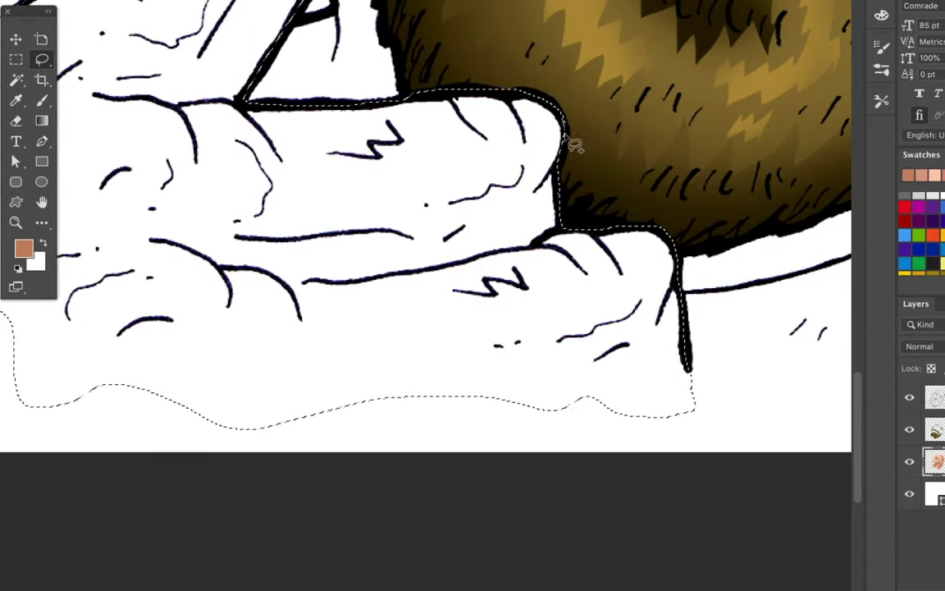
pyautogui.scroll(3, 612, 228)
pyautogui.scroll(3, 460, 271)
pyautogui.scroll(3, 352, 307)
pyautogui.hotkey('ctrl', '0')
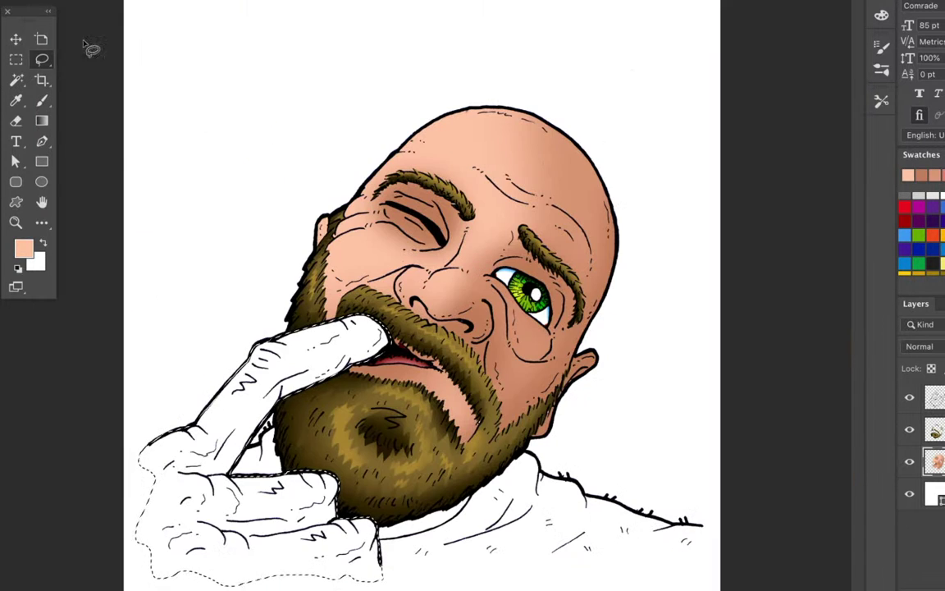
pyautogui.press('b')
pyautogui.moveTo(353, 328); pyautogui.dragTo(197, 435)
pyautogui.moveTo(165, 467); pyautogui.dragTo(344, 525)
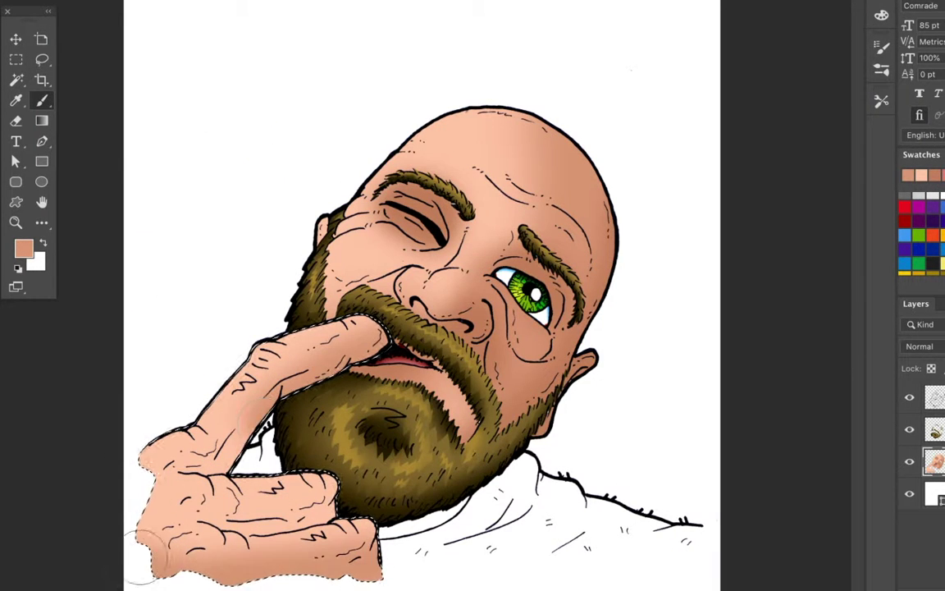
# - Shade the lower finger and along the pointing fingertip in a darker tone
pyautogui.click(42, 59)
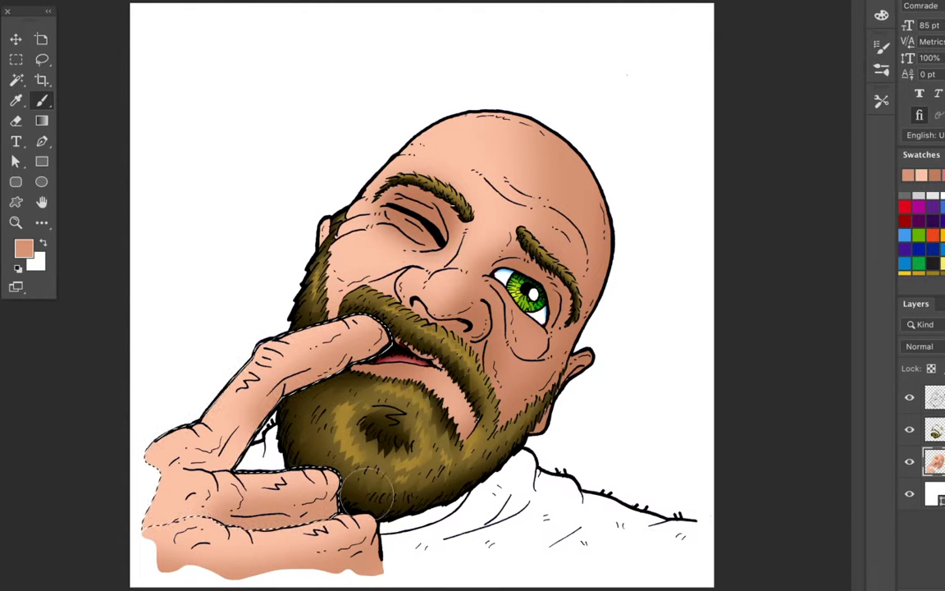
pyautogui.moveTo(246, 537); pyautogui.dragTo(254, 478)
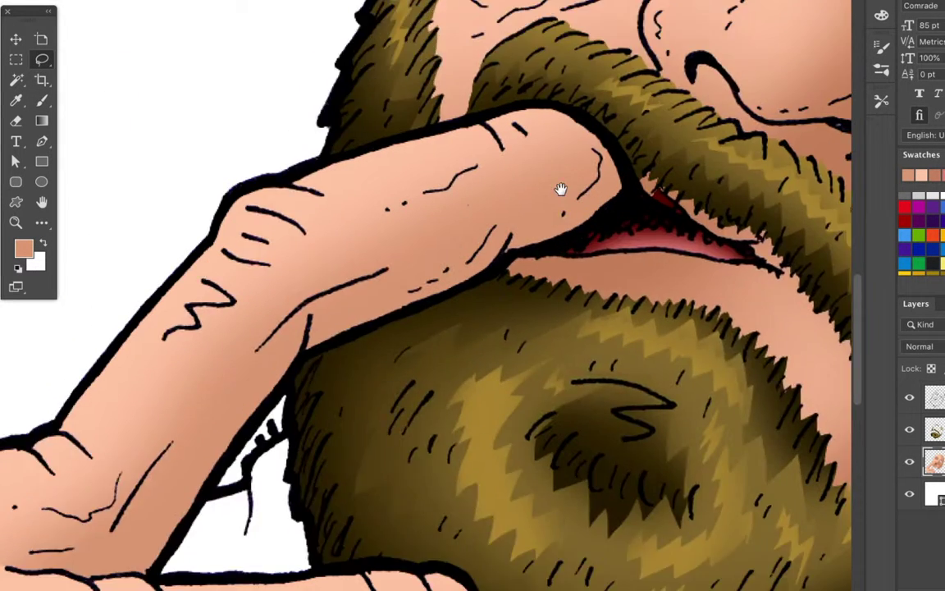
pyautogui.moveTo(561, 190); pyautogui.dragTo(724, 107)
pyautogui.moveTo(784, 89); pyautogui.dragTo(697, 164)
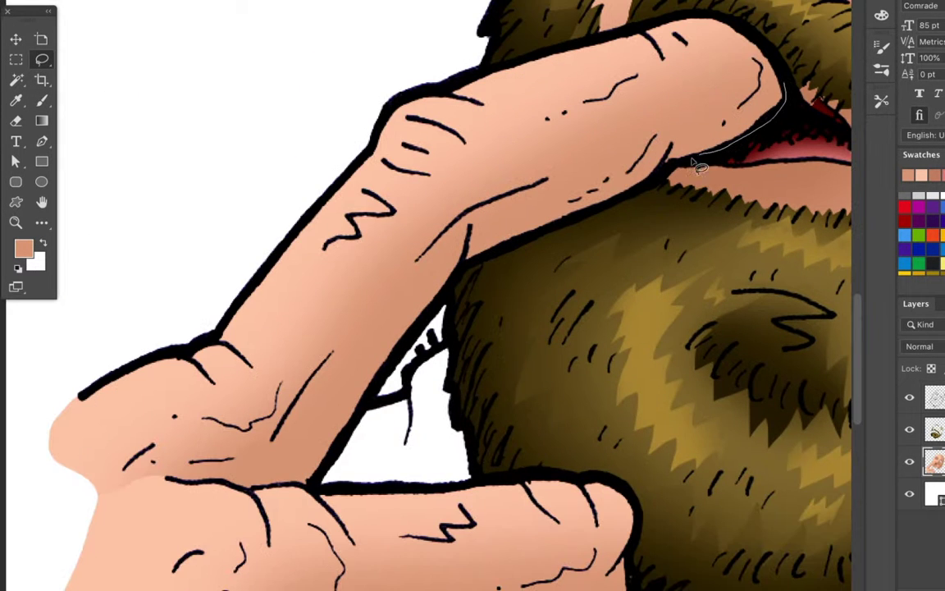
pyautogui.moveTo(414, 277); pyautogui.dragTo(761, 66)
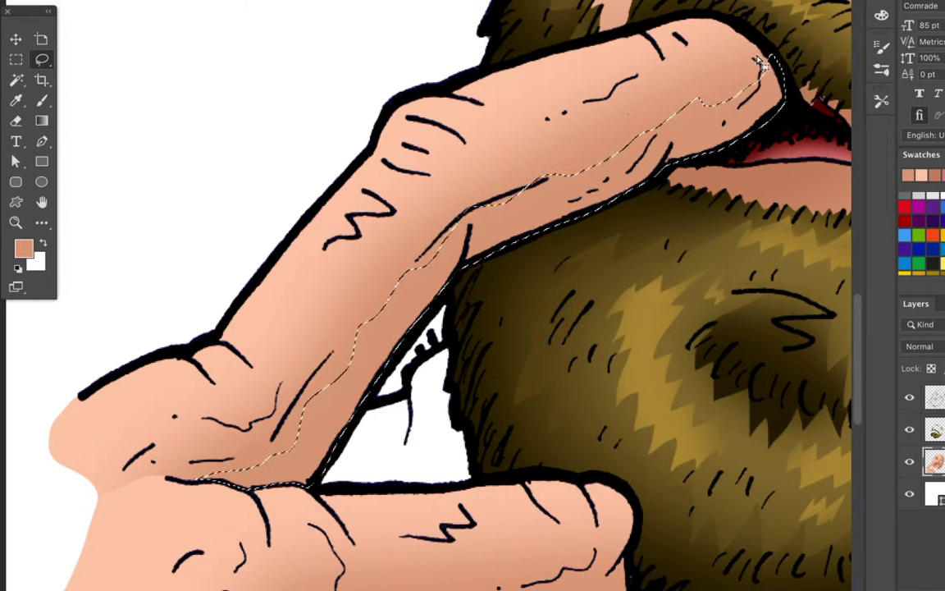
pyautogui.hotkey('ctrl', '-')
pyautogui.press('b')
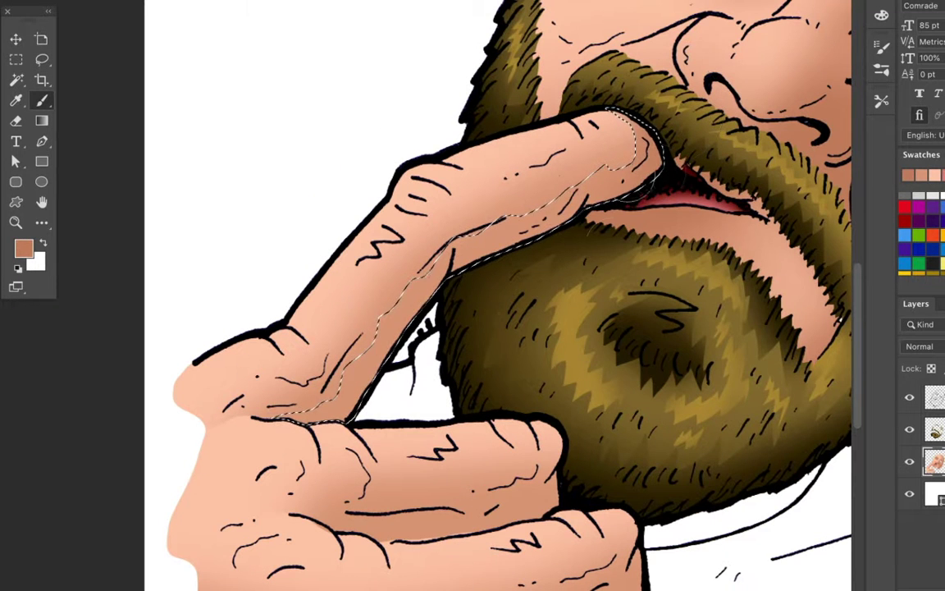
pyautogui.moveTo(275, 447); pyautogui.dragTo(591, 139)
pyautogui.hotkey('ctrl', 'd')
# - Darken the gap between the lower fingers and the bottom edge of the hand
pyautogui.press('l')
pyautogui.scroll(-3, 616, 279)
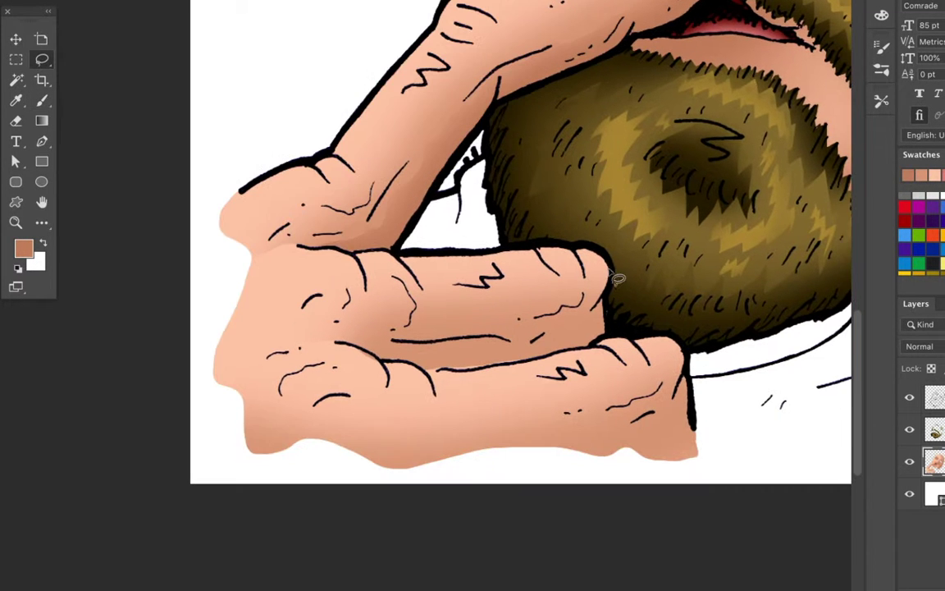
pyautogui.moveTo(542, 365); pyautogui.dragTo(611, 275)
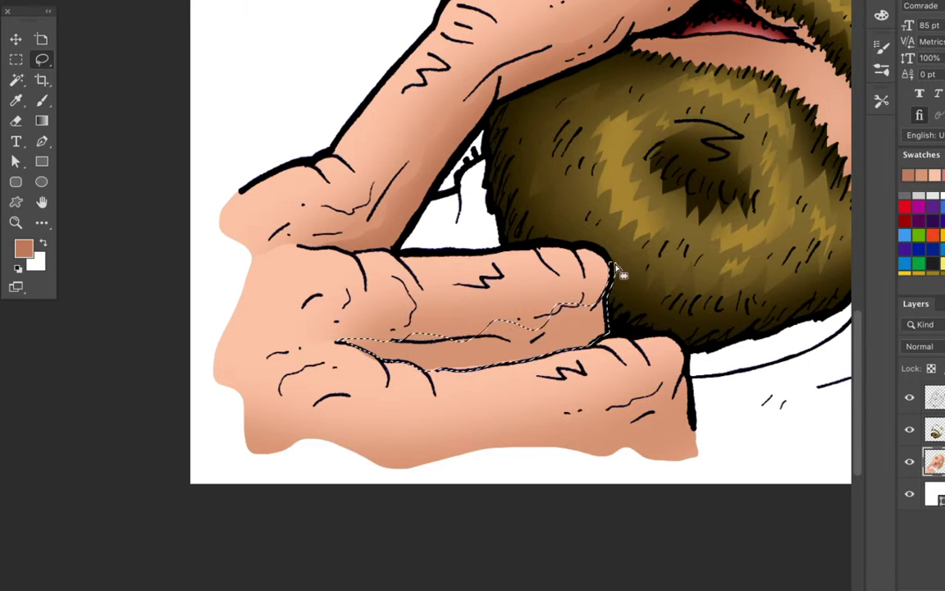
pyautogui.press('b')
pyautogui.moveTo(394, 324); pyautogui.dragTo(566, 316)
pyautogui.hotkey('ctrl', 'd')
pyautogui.press('l')
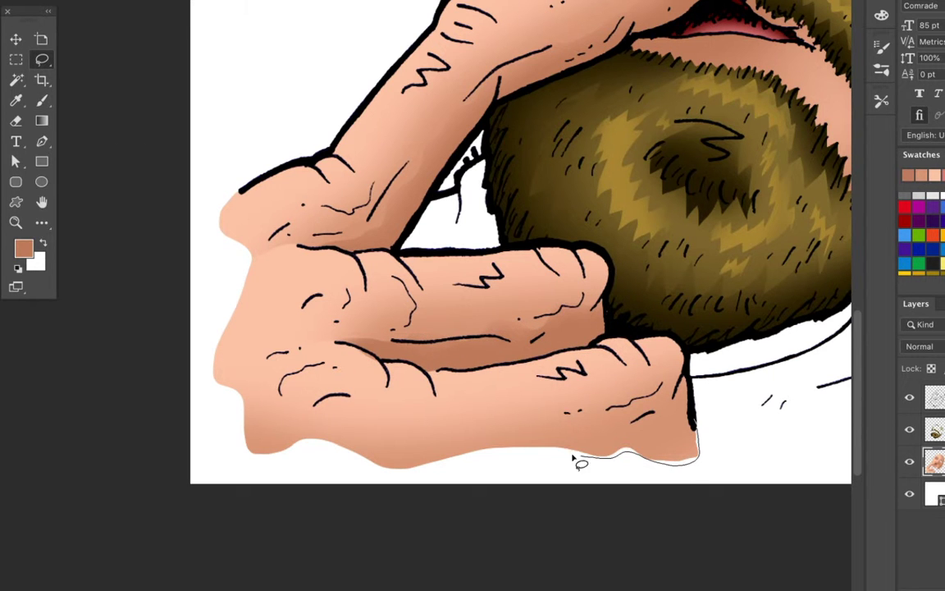
pyautogui.press('b')
pyautogui.moveTo(674, 389)
pyautogui.mouseDown()
pyautogui.moveTo(679, 379)
pyautogui.moveTo(218, 449)
pyautogui.moveTo(721, 397)
pyautogui.mouseUp()
pyautogui.hotkey('ctrl', 'd')
# - Shade the lower knuckle spots, then add a new layer for the shirt
pyautogui.press('l')
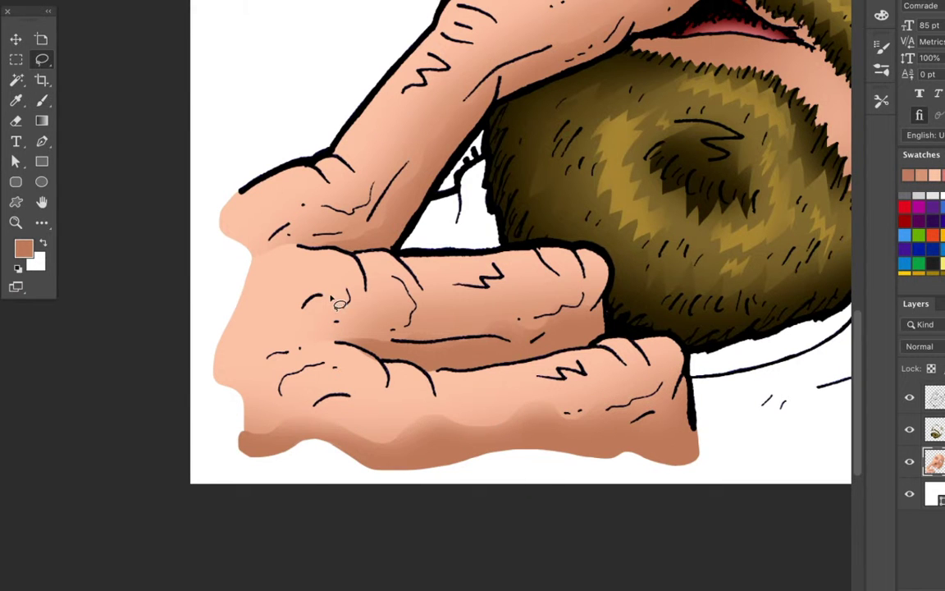
pyautogui.moveTo(344, 420); pyautogui.dragTo(316, 408)
pyautogui.press('b')
pyautogui.moveTo(279, 234)
pyautogui.mouseDown()
pyautogui.moveTo(324, 307)
pyautogui.moveTo(345, 434)
pyautogui.mouseUp()
pyautogui.hotkey('ctrl', 'd')
pyautogui.hotkey('ctrl', '-')
pyautogui.hotkey('ctrl', '-')
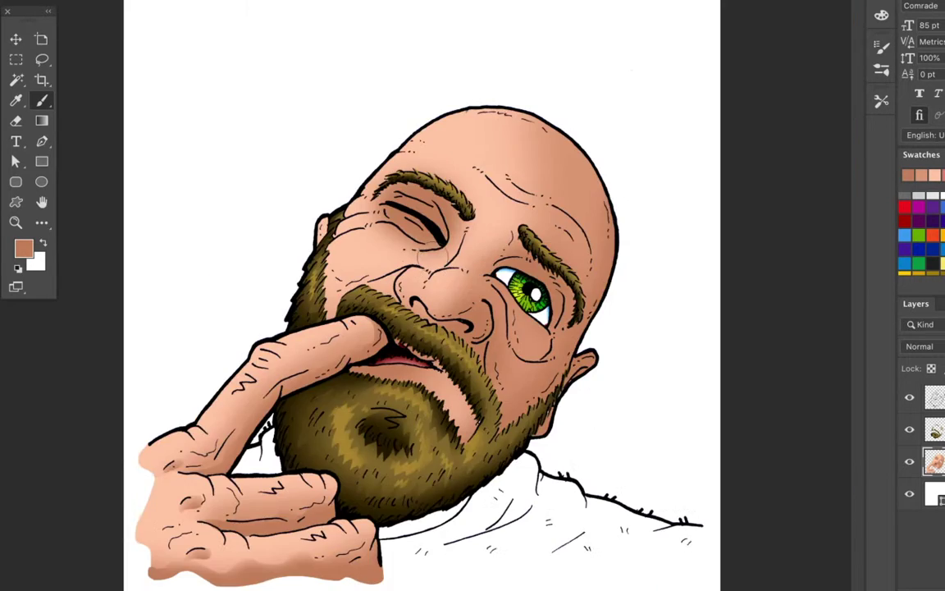
pyautogui.hotkey('ctrl', '+')
pyautogui.hotkey('ctrl', '+')
pyautogui.scroll(-5, 468, 239)
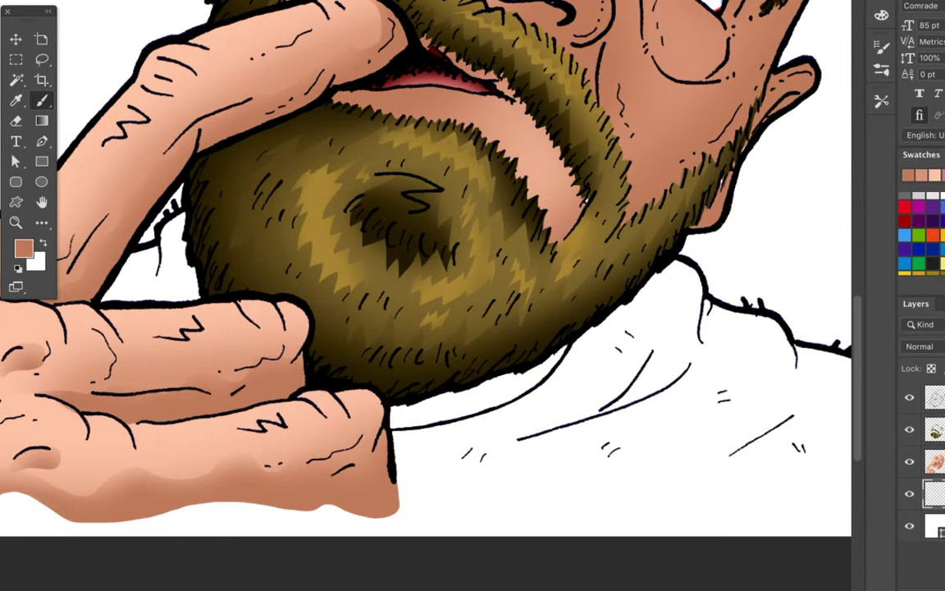
# - Lasso the shirt area below the beard and beside the hand
pyautogui.hotkey('ctrl', '-')
pyautogui.moveTo(760, 405); pyautogui.dragTo(439, 283)
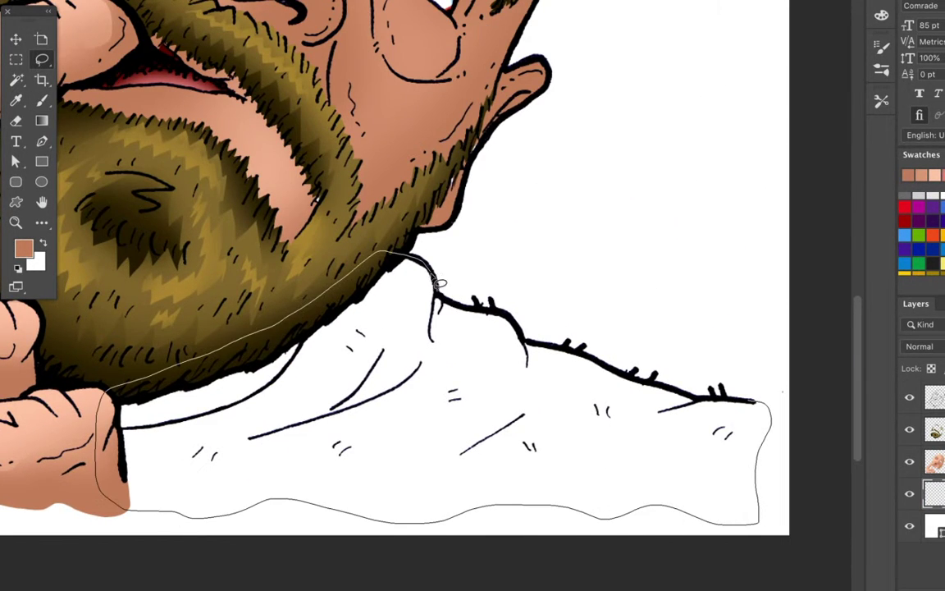
pyautogui.moveTo(749, 408); pyautogui.dragTo(757, 405)
pyautogui.hotkey('ctrl', '-')
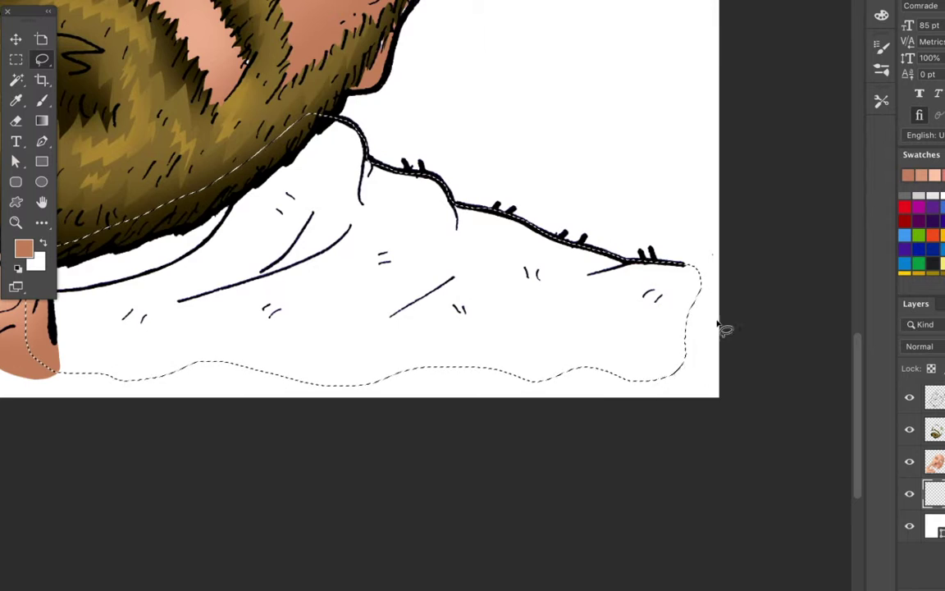
pyautogui.hotkey('ctrl', '+')
pyautogui.hotkey('ctrl', '+')
pyautogui.moveTo(402, 214)
pyautogui.mouseDown()
pyautogui.moveTo(289, 320)
pyautogui.moveTo(386, 316)
pyautogui.mouseUp()
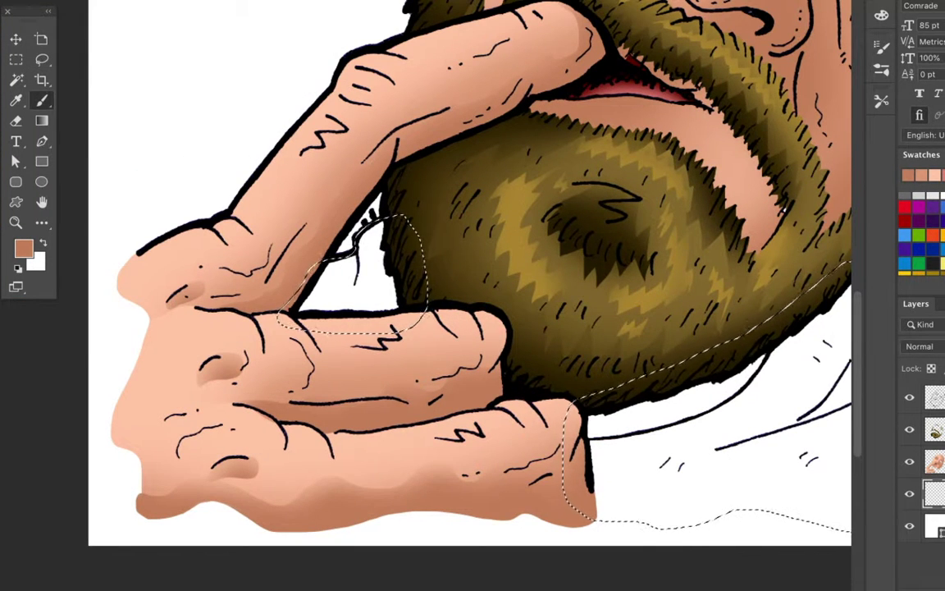
# - Paint blue shading under the beard and along the bottom of the shirt
pyautogui.press('b')
pyautogui.click(905, 236)
pyautogui.moveTo(385, 238); pyautogui.dragTo(427, 311)
pyautogui.scroll(-3, 427, 312)
pyautogui.moveTo(320, 336); pyautogui.dragTo(515, 207)
pyautogui.hotkey('ctrl', '-')
pyautogui.moveTo(148, 343); pyautogui.dragTo(780, 358)
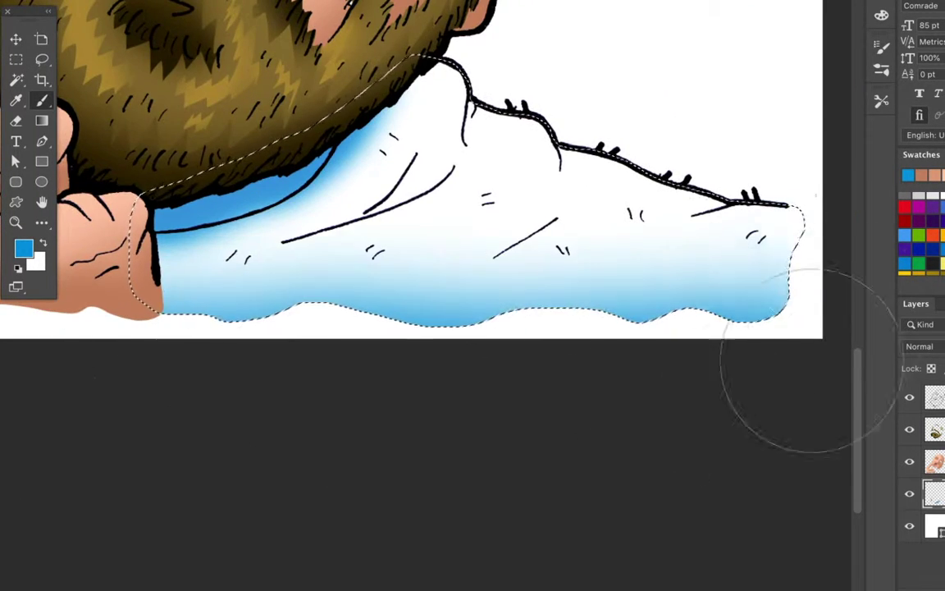
pyautogui.hotkey('ctrl', 'd')
pyautogui.hotkey('ctrl', '-')
# - Lasso the fold areas under the shoulder and lower-left wrinkle lines
pyautogui.press('l')
pyautogui.hotkey('ctrl', '+')
pyautogui.moveTo(574, 525); pyautogui.dragTo(543, 118)
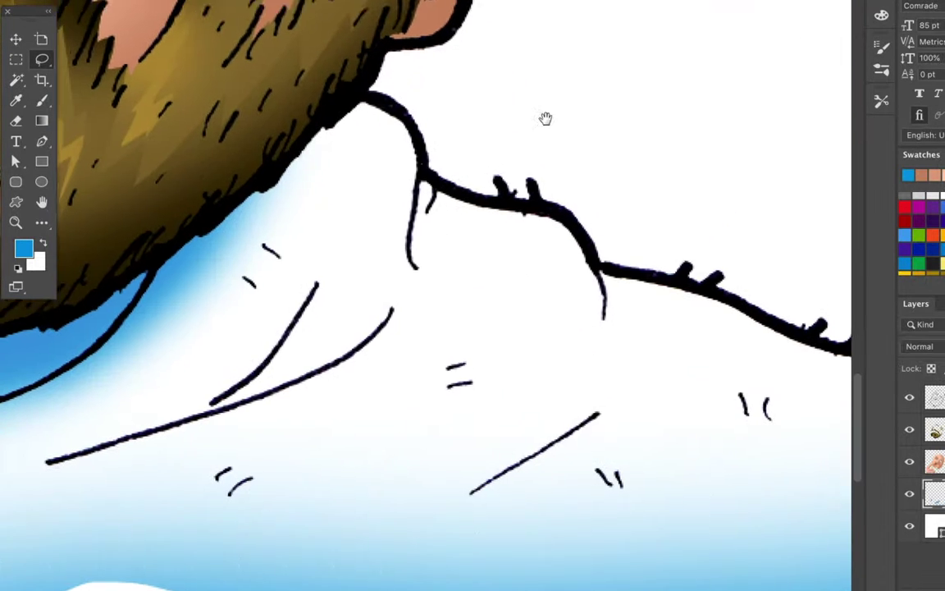
pyautogui.moveTo(417, 156); pyautogui.dragTo(431, 277)
pyautogui.moveTo(628, 316); pyautogui.dragTo(640, 269)
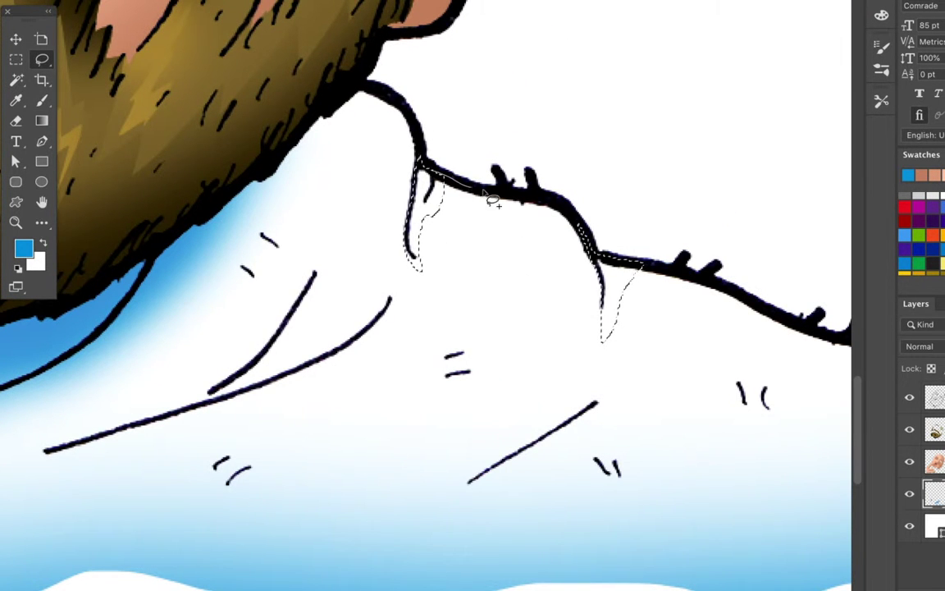
pyautogui.moveTo(192, 403)
pyautogui.mouseDown()
pyautogui.moveTo(213, 427)
pyautogui.moveTo(195, 406)
pyautogui.mouseUp()
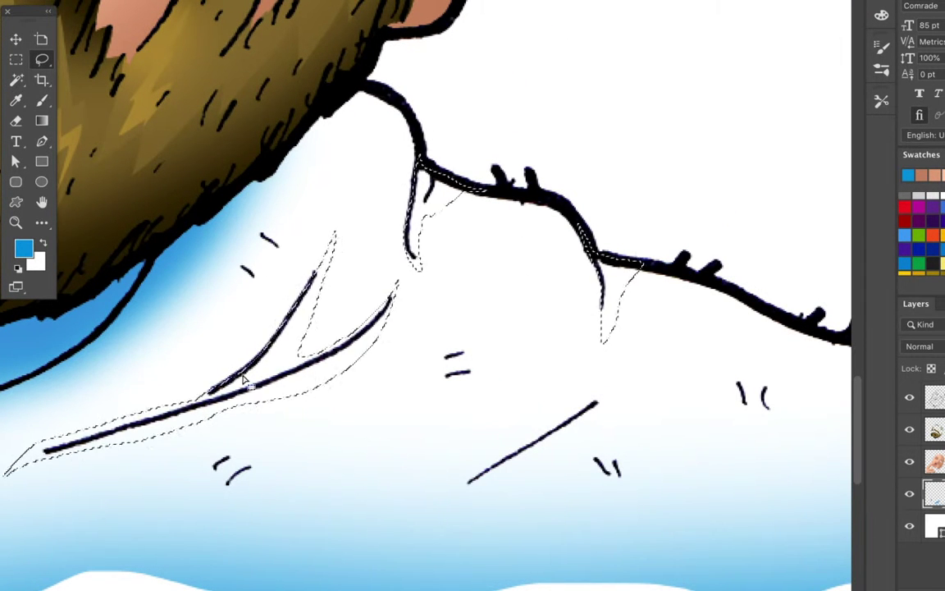
pyautogui.scroll(-5, 328, 327)
pyautogui.hscroll(6, 402, 254)
pyautogui.moveTo(529, 194)
pyautogui.mouseDown()
pyautogui.moveTo(574, 234)
pyautogui.moveTo(566, 219)
pyautogui.mouseUp()
pyautogui.press('b')
pyautogui.moveTo(533, 209); pyautogui.dragTo(566, 219)
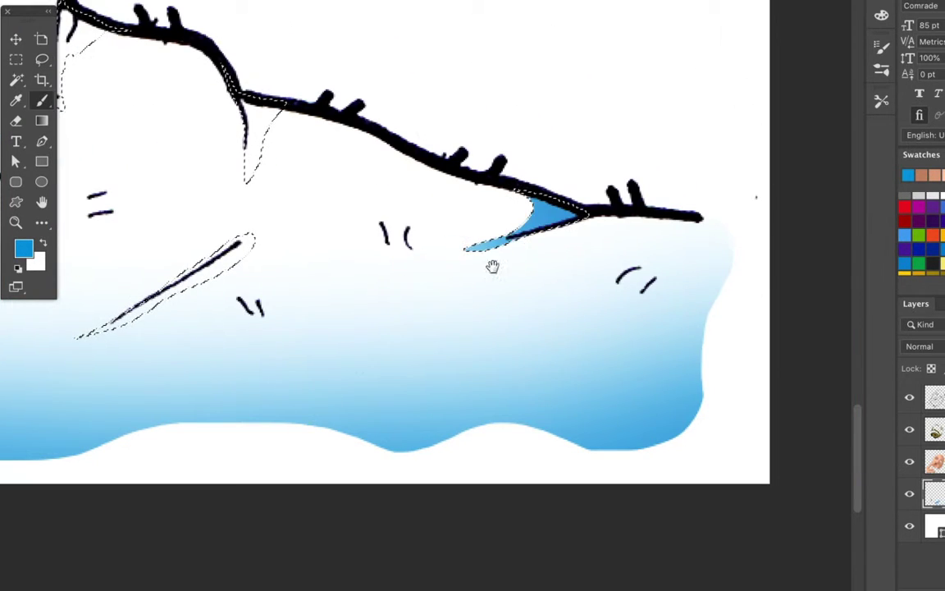
# - Brush blue shading inside the selected shirt folds and near the branch end
pyautogui.moveTo(99, 324); pyautogui.dragTo(238, 247)
pyautogui.moveTo(328, 247); pyautogui.dragTo(533, 311)
pyautogui.moveTo(391, 141); pyautogui.dragTo(427, 214)
pyautogui.moveTo(510, 362); pyautogui.dragTo(747, 435)
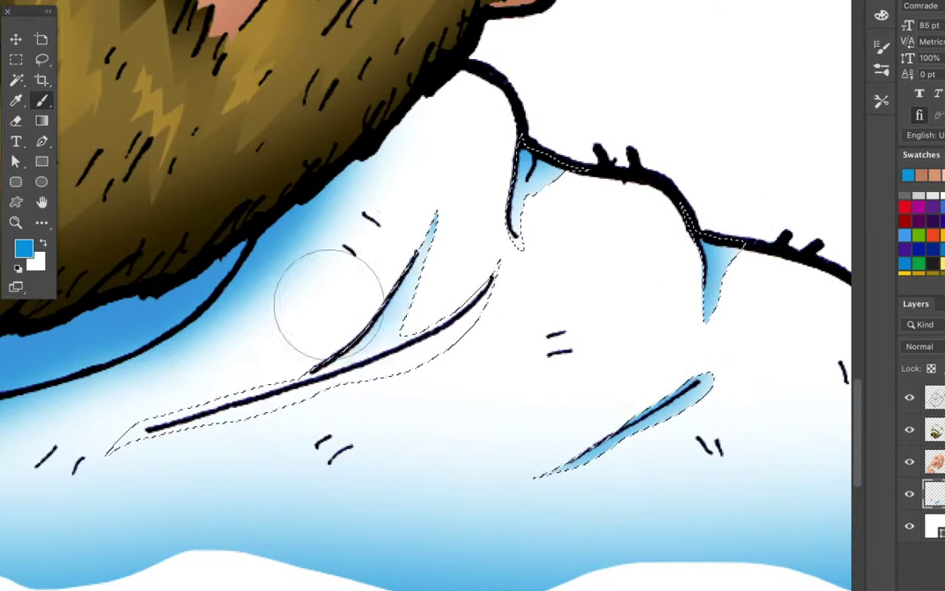
pyautogui.moveTo(326, 295)
pyautogui.mouseDown()
pyautogui.moveTo(517, 359)
pyautogui.moveTo(326, 433)
pyautogui.mouseUp()
# - Lasso the shirt fold between the finger and the beard for shading
pyautogui.press('l')
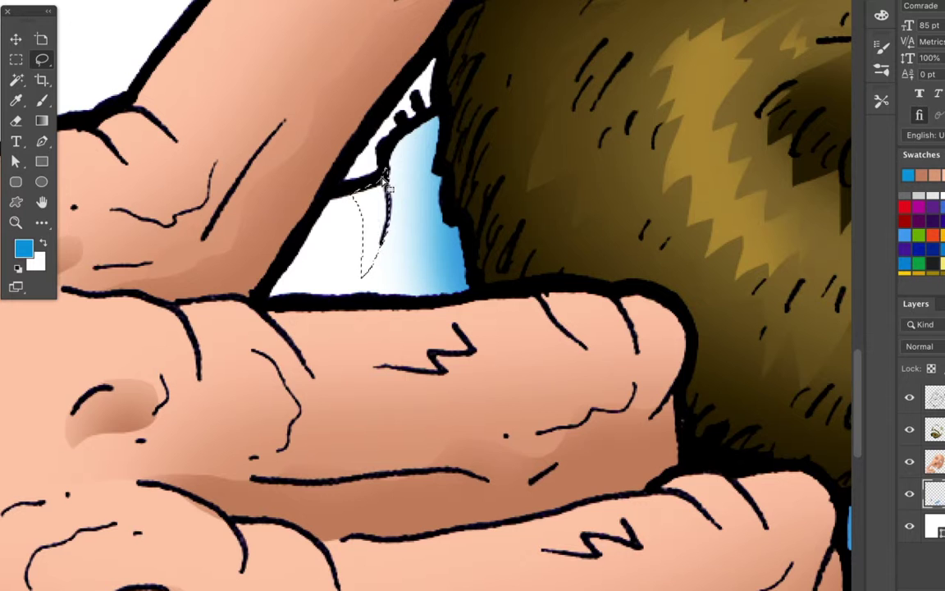
pyautogui.moveTo(387, 187); pyautogui.dragTo(384, 179)
pyautogui.press('b')
pyautogui.scroll(-3, 528, 169)
pyautogui.scroll(-3, 597, 337)
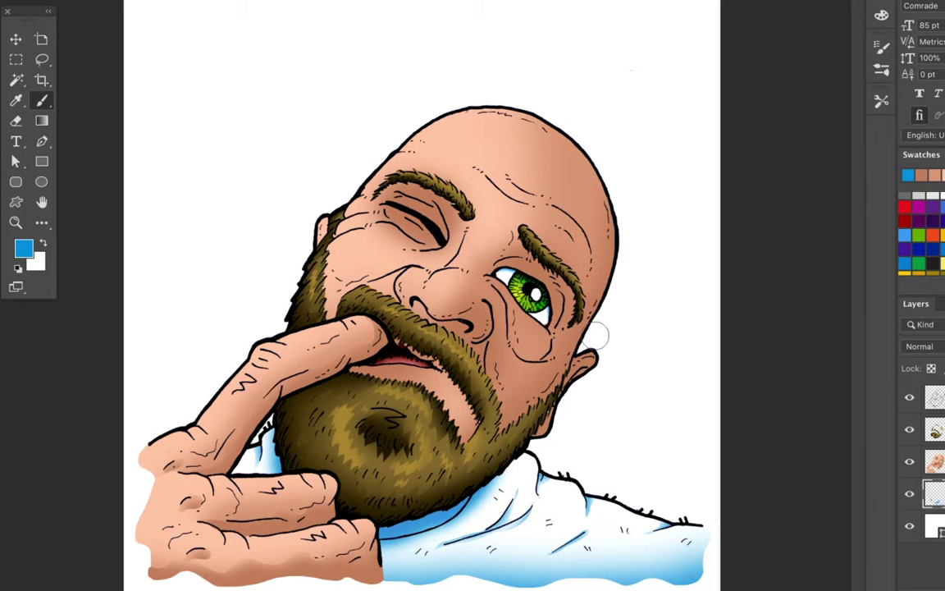
# - Set the foreground colour to a dark red-brown
pyautogui.click(23, 248)
pyautogui.press('Escape')
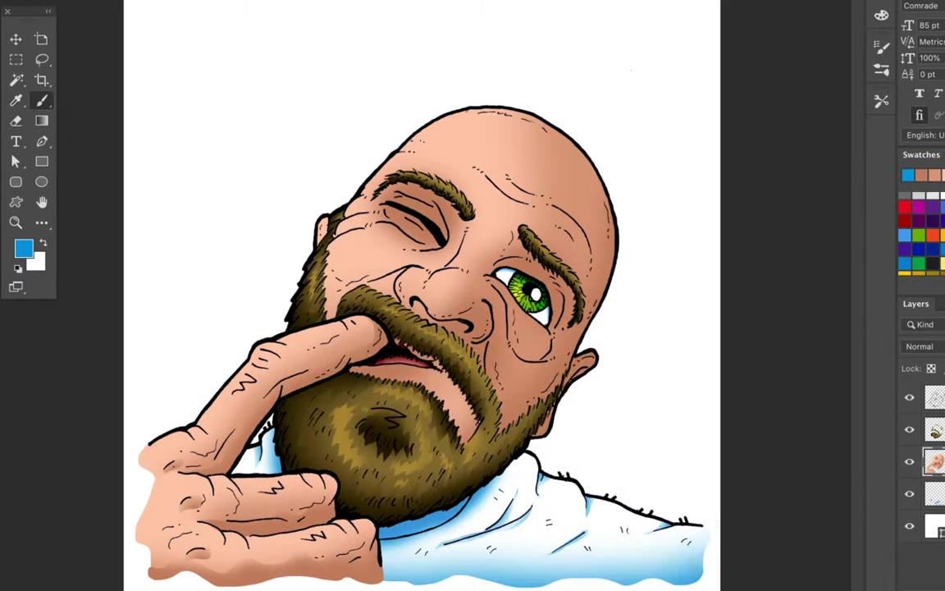
pyautogui.click(23, 248)
pyautogui.click(690, 160)
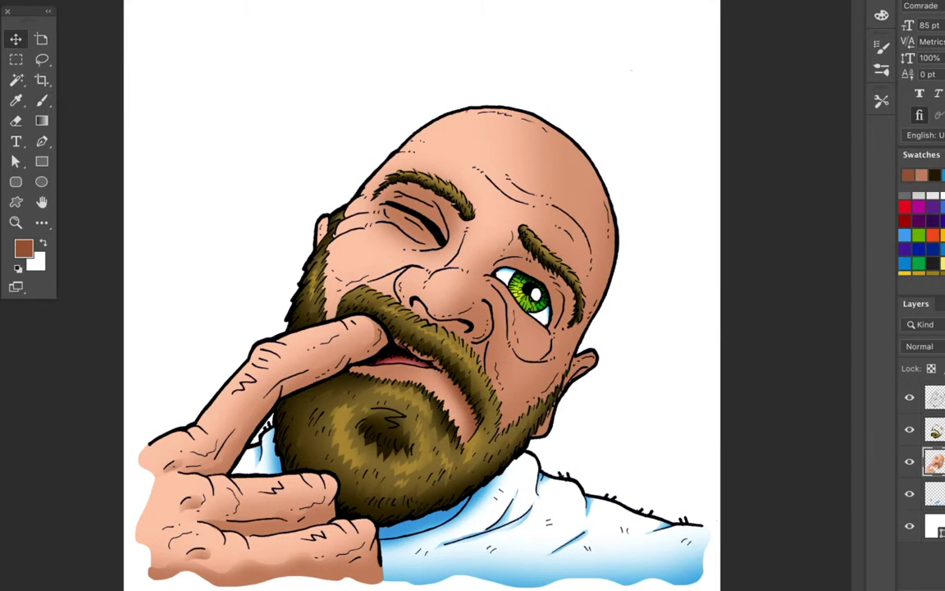
pyautogui.scroll(5, 460, 270)
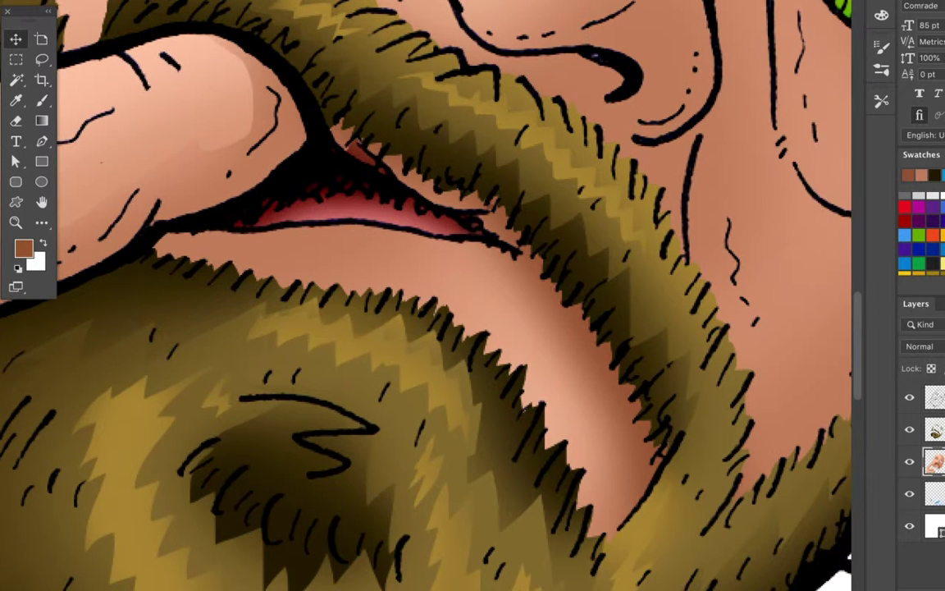
# - Fill the mouth corner and the crease under the mustache with dark red
pyautogui.press('l')
pyautogui.moveTo(402, 189); pyautogui.dragTo(385, 174)
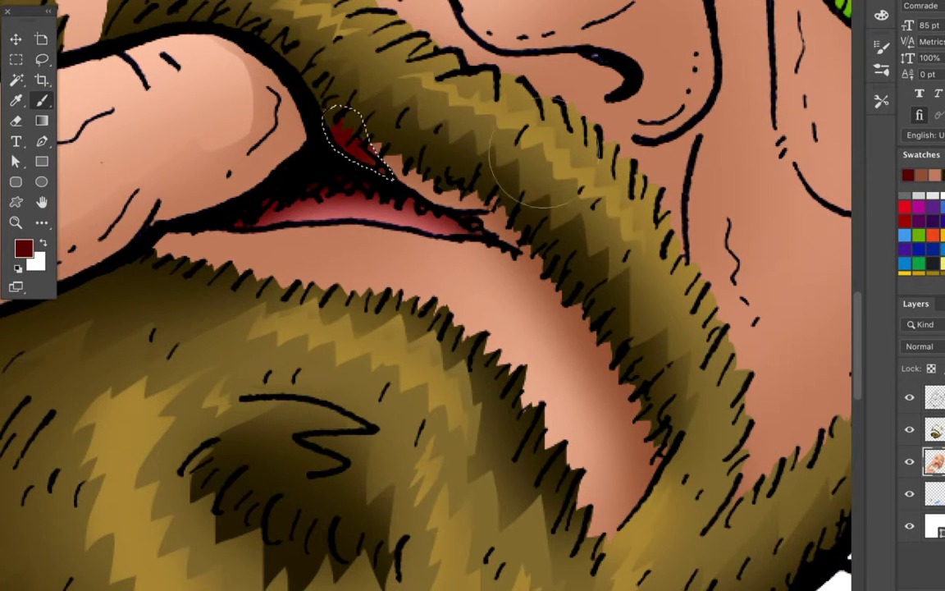
pyautogui.hotkey('alt', 'BackSpace')
pyautogui.hotkey('ctrl', 'd')
pyautogui.press('b')
pyautogui.moveTo(578, 338); pyautogui.dragTo(369, 131)
pyautogui.press('b')
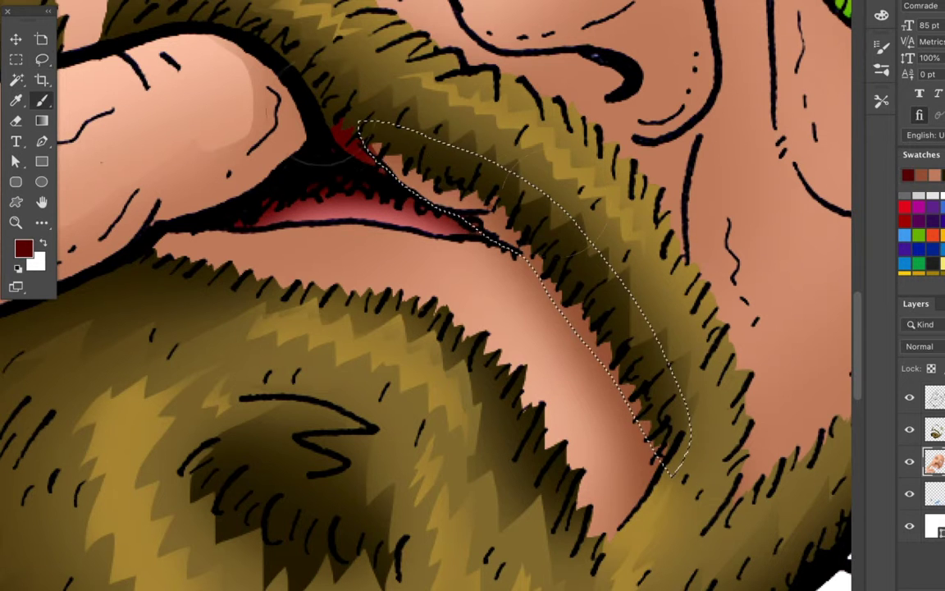
pyautogui.hotkey('alt', 'BackSpace')
pyautogui.hotkey('ctrl', 'd')
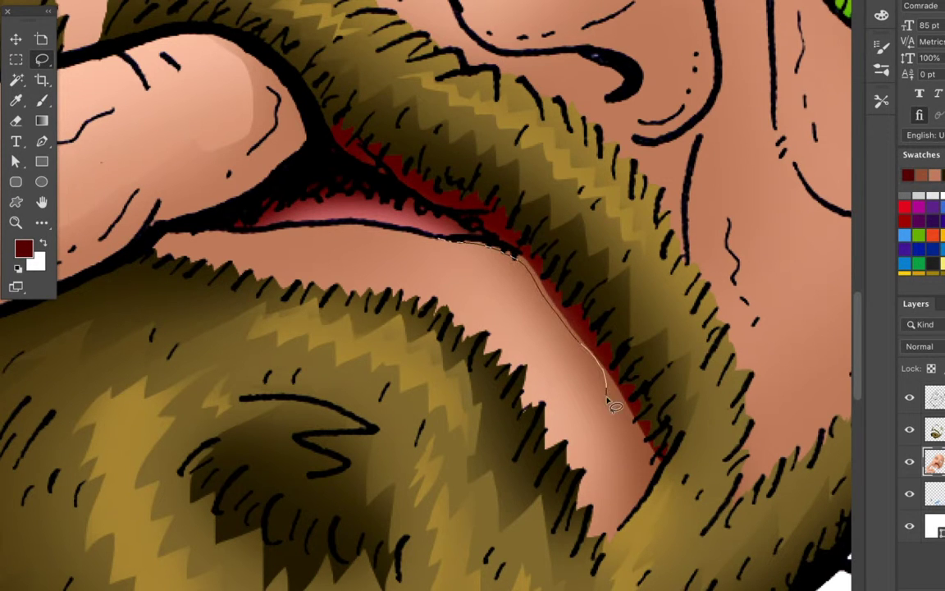
# - Fill the crease below the lip line with black (#000000)
pyautogui.moveTo(577, 329); pyautogui.dragTo(459, 240)
pyautogui.press('b')
pyautogui.click(23, 248)
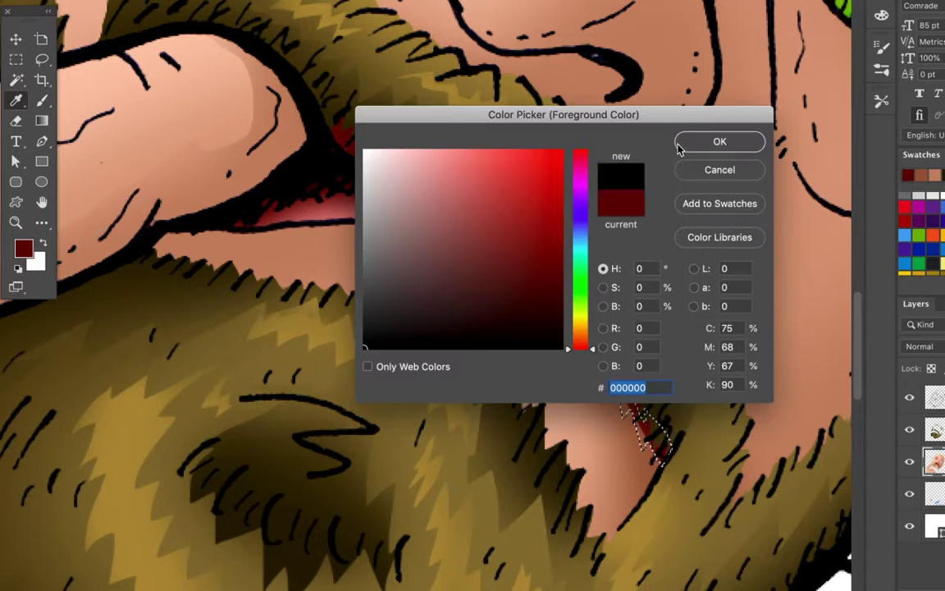
pyautogui.write('000000')
pyautogui.hotkey('alt', 'BackSpace')
pyautogui.hotkey('ctrl', 'd')
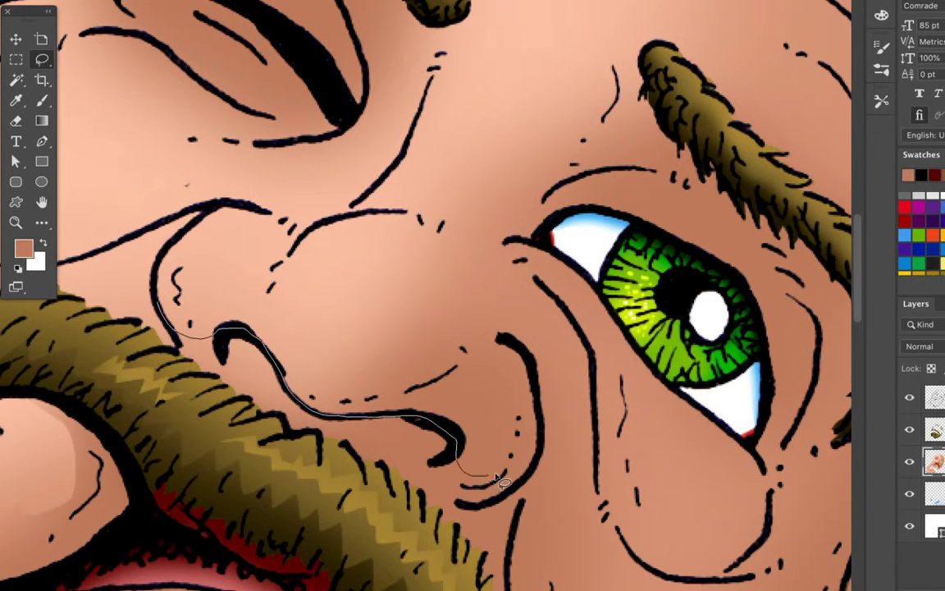
# - Lasso and paint a dark brown shadow beside the nose
pyautogui.moveTo(548, 428); pyautogui.dragTo(550, 273)
pyautogui.scroll(-3, 550, 328)
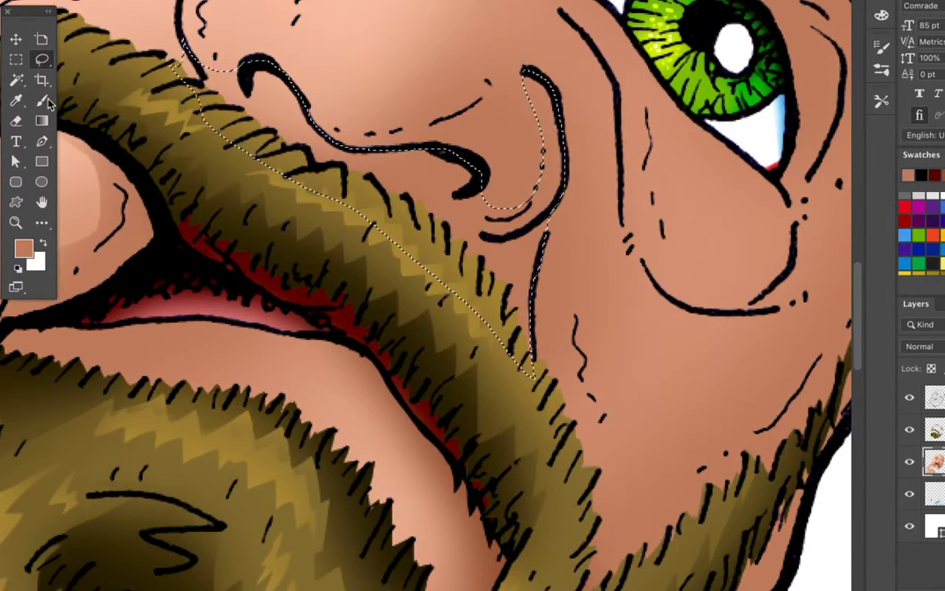
pyautogui.moveTo(247, 158); pyautogui.dragTo(496, 90)
pyautogui.press('b')
pyautogui.scroll(3, 517, 273)
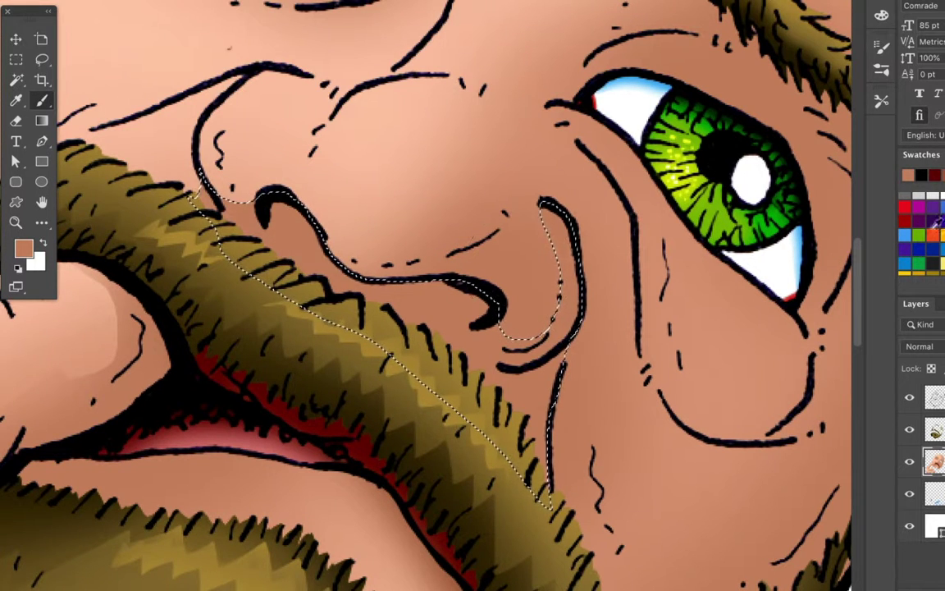
pyautogui.press('Return')
pyautogui.moveTo(492, 279); pyautogui.dragTo(464, 165)
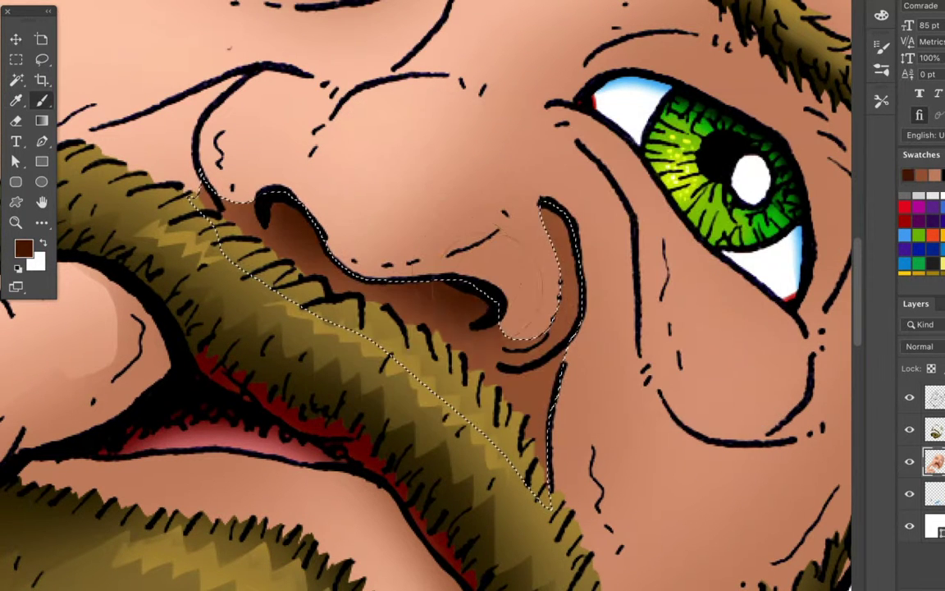
pyautogui.hotkey('ctrl', 'd')
# - Shade around the open eye and beneath its eyebrow in dark brown
pyautogui.press('l')
pyautogui.moveTo(461, 361); pyautogui.dragTo(492, 344)
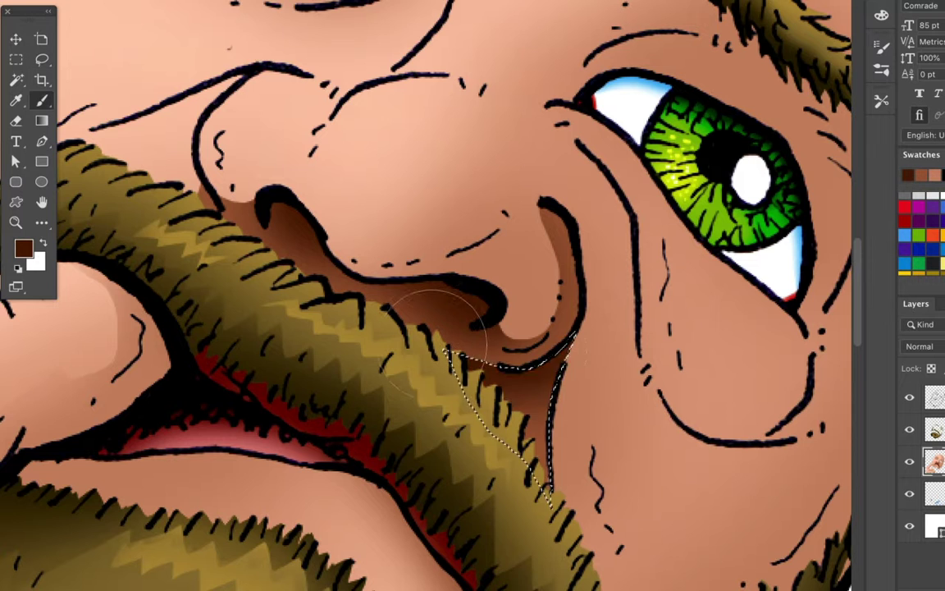
pyautogui.scroll(-2, 411, 328)
pyautogui.hscroll(5, 352, 215)
pyautogui.scroll(4, 353, 215)
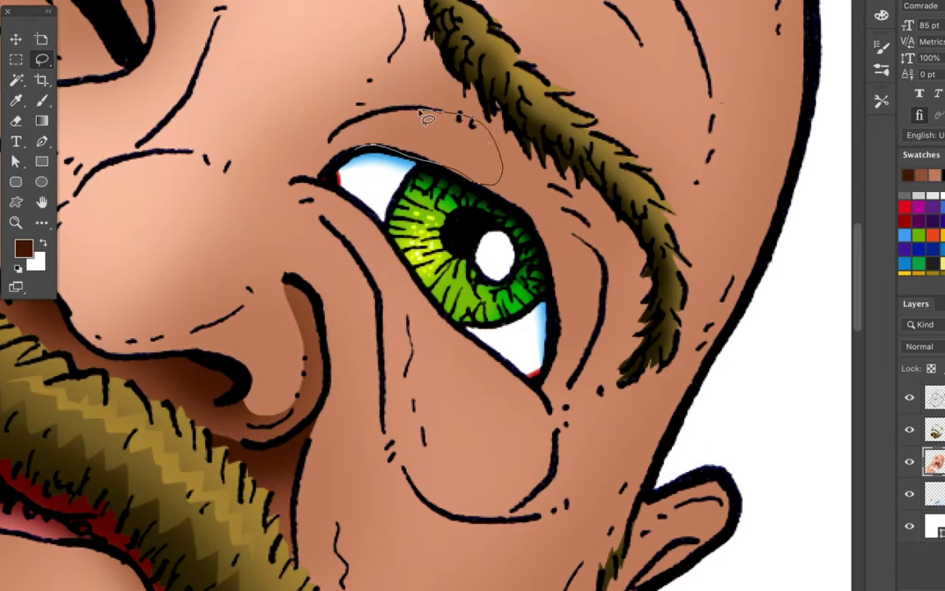
pyautogui.moveTo(449, 180); pyautogui.dragTo(459, 164)
pyautogui.press('b')
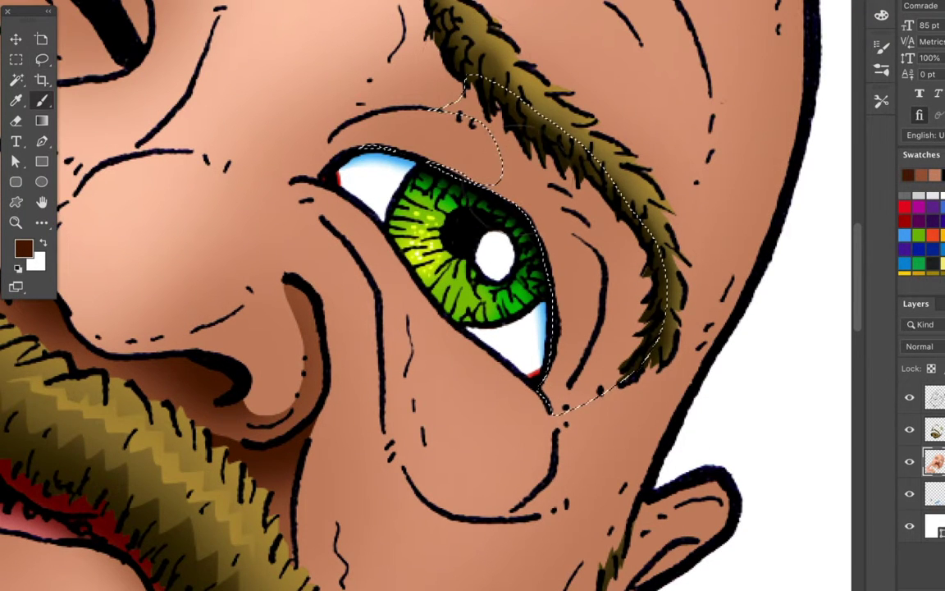
pyautogui.moveTo(492, 123); pyautogui.dragTo(574, 345)
pyautogui.moveTo(460, 148); pyautogui.dragTo(557, 353)
pyautogui.hotkey('ctrl', 'd')
# - Paint dark brown shadow into the teardrop bag under the eye
pyautogui.press('l')
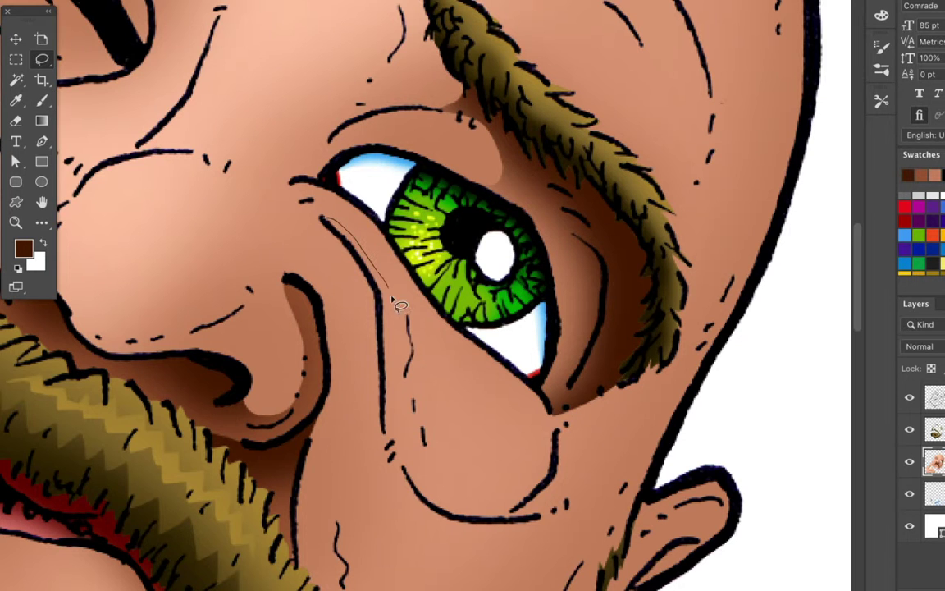
pyautogui.moveTo(392, 337); pyautogui.dragTo(386, 329)
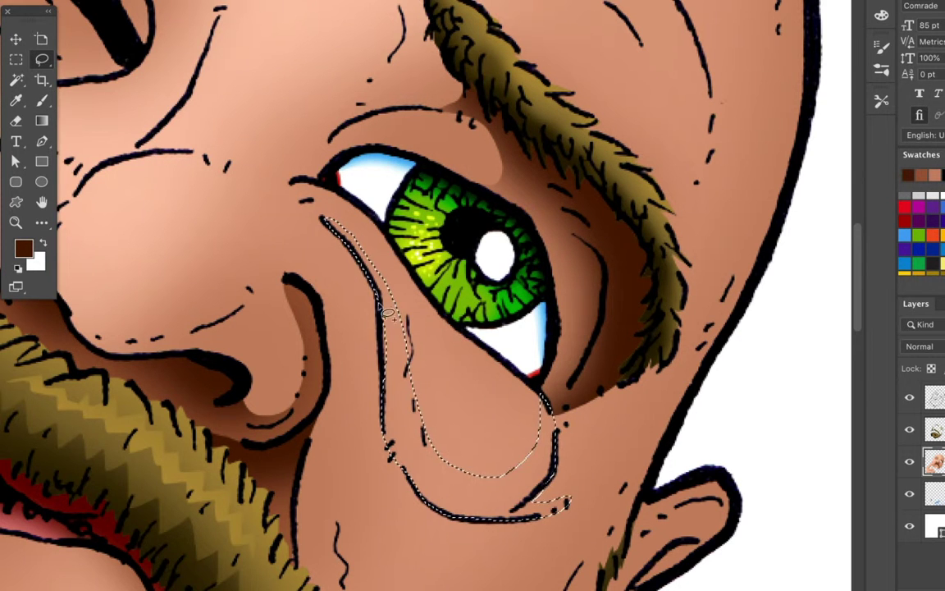
pyautogui.press('b')
pyautogui.moveTo(296, 205); pyautogui.dragTo(508, 459)
pyautogui.hotkey('ctrl', 'd')
# - Choose a lighter brown swatch and start outlining the jawline up to the ear
pyautogui.hotkey('ctrl', '0')
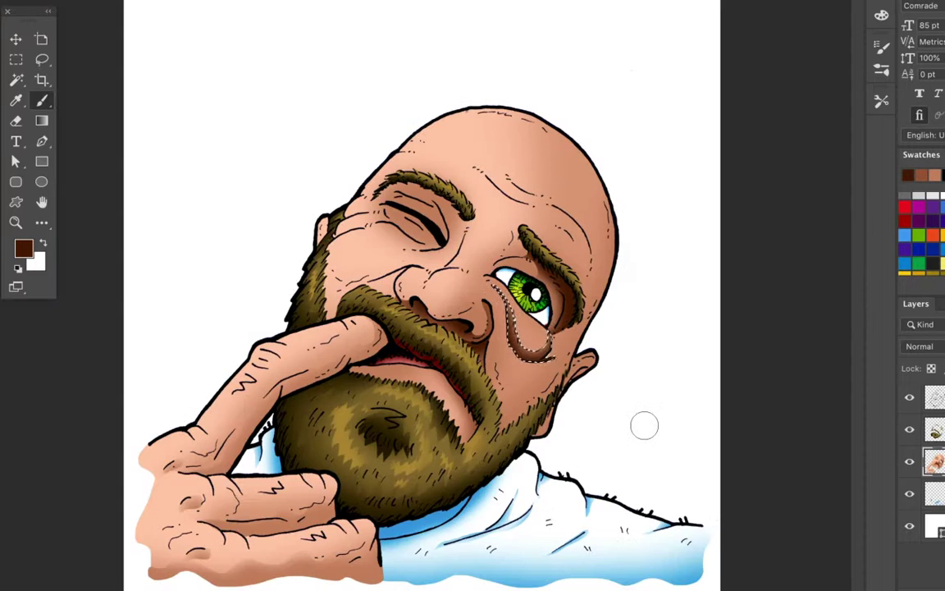
pyautogui.click(907, 175)
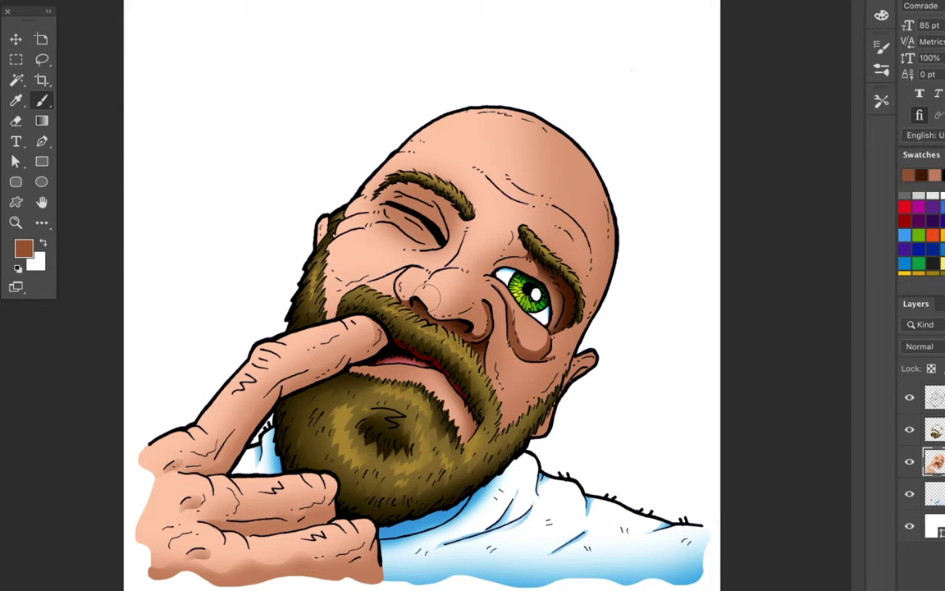
pyautogui.click(23, 250)
pyautogui.press('Return')
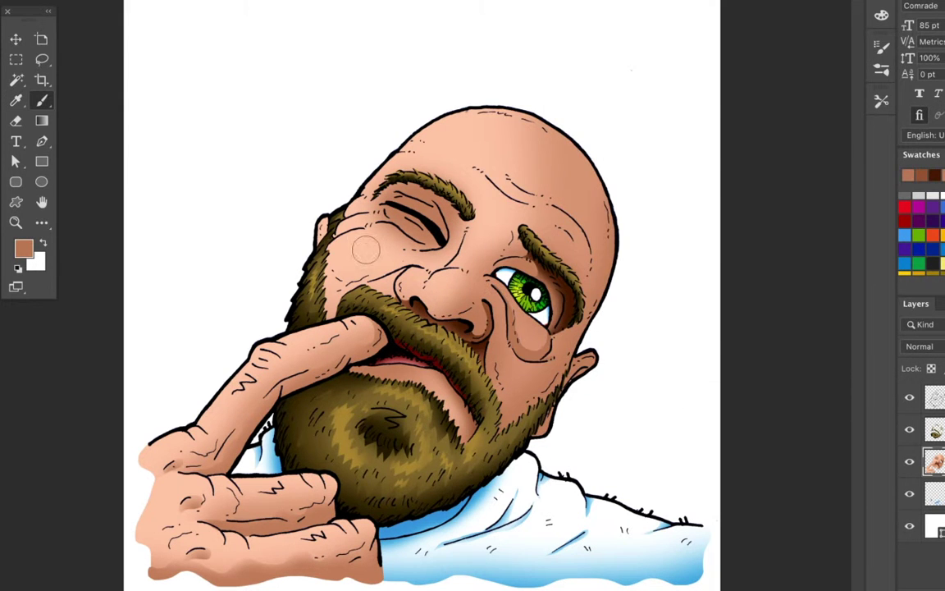
pyautogui.press('l')
pyautogui.scroll(5, 525, 328)
pyautogui.moveTo(410, 465); pyautogui.dragTo(507, 397)
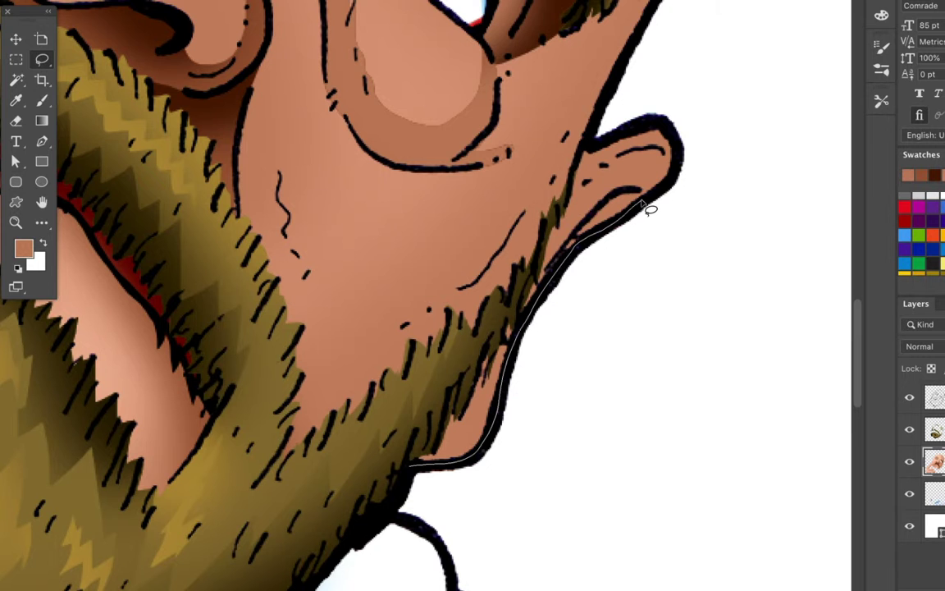
# - Fill the jaw and ear edge selection with brown
pyautogui.moveTo(412, 476); pyautogui.dragTo(410, 465)
pyautogui.press('b')
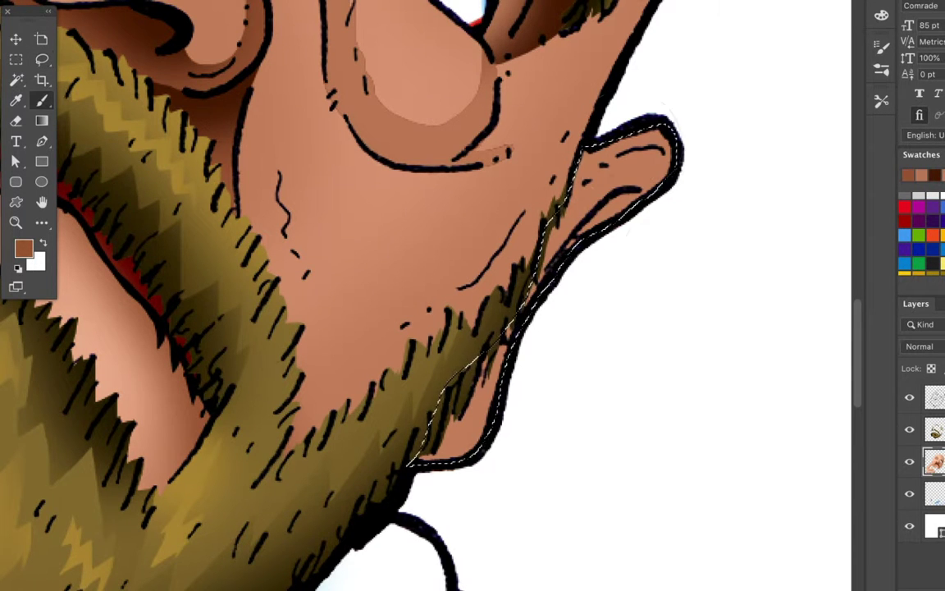
pyautogui.hotkey('alt', 'BackSpace')
pyautogui.keyDown('alt'); pyautogui.click(513, 242); pyautogui.keyUp('alt')
pyautogui.hotkey('ctrl', 'd')
pyautogui.scroll(6, 388, 293)
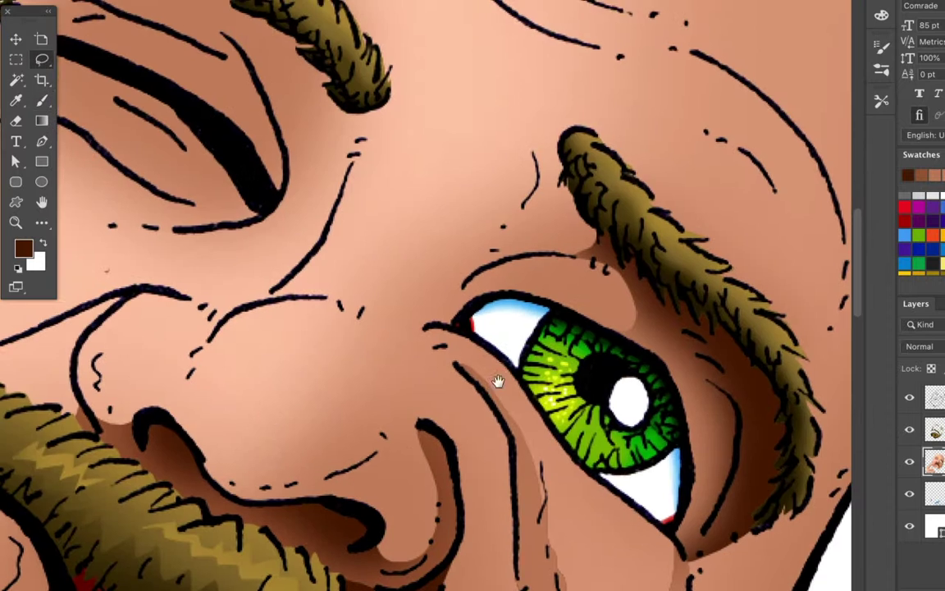
pyautogui.scroll(-3, 498, 381)
pyautogui.press('l')
# - Fill the shadow area under the nose with light brown
pyautogui.moveTo(361, 248); pyautogui.dragTo(173, 215)
pyautogui.press('b')
pyautogui.keyDown('alt'); pyautogui.click(419, 307); pyautogui.keyUp('alt')
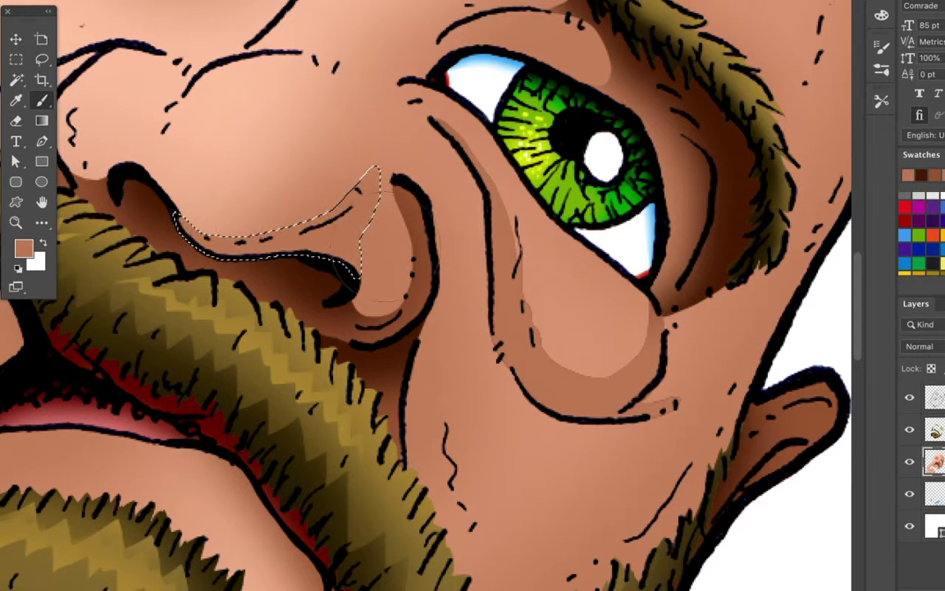
pyautogui.hotkey('alt', 'BackSpace')
pyautogui.hotkey('ctrl', 'd')
pyautogui.press('l')
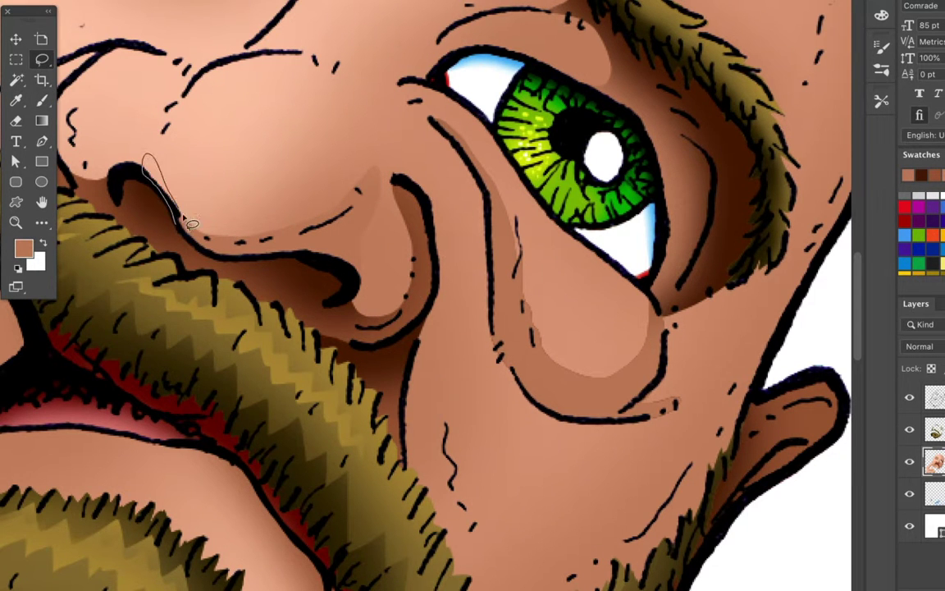
# - Fill the hollow under the eyebrow beside the nose with dark brown shadow
pyautogui.scroll(5, 310, 422)
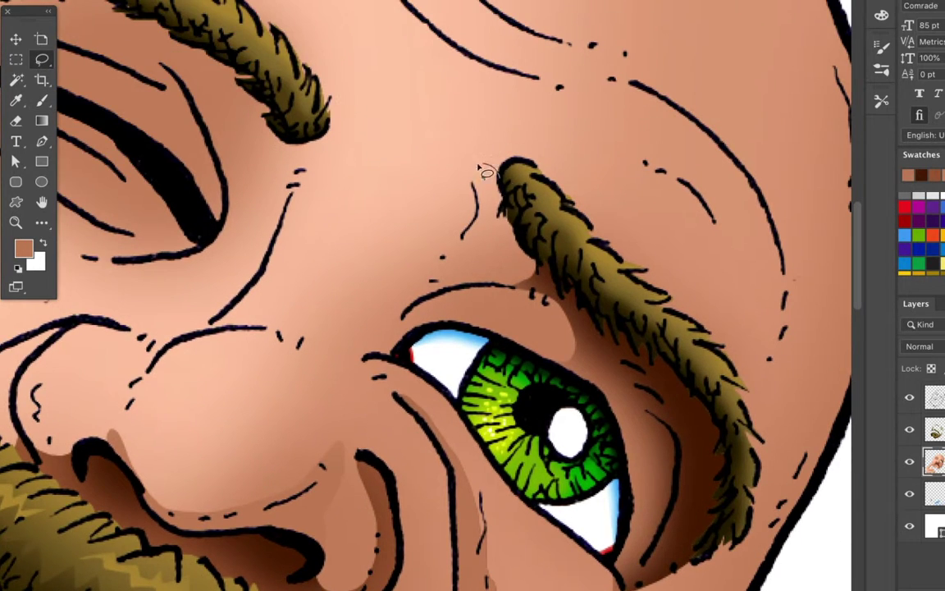
pyautogui.moveTo(532, 295); pyautogui.dragTo(419, 325)
pyautogui.press('b')
pyautogui.hotkey('alt', 'BackSpace')
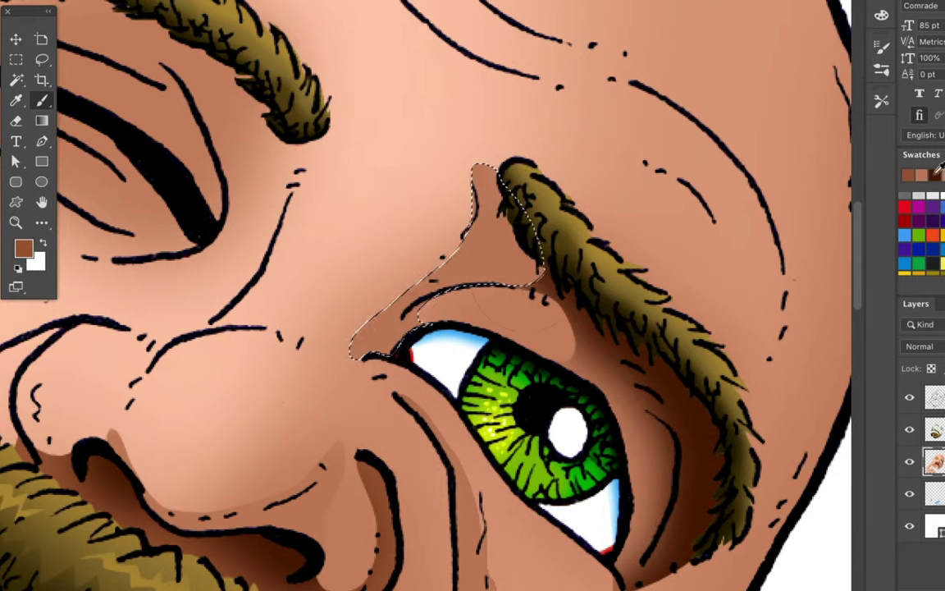
pyautogui.keyDown('alt'); pyautogui.click(681, 332); pyautogui.keyUp('alt')
pyautogui.hotkey('ctrl', 'd')
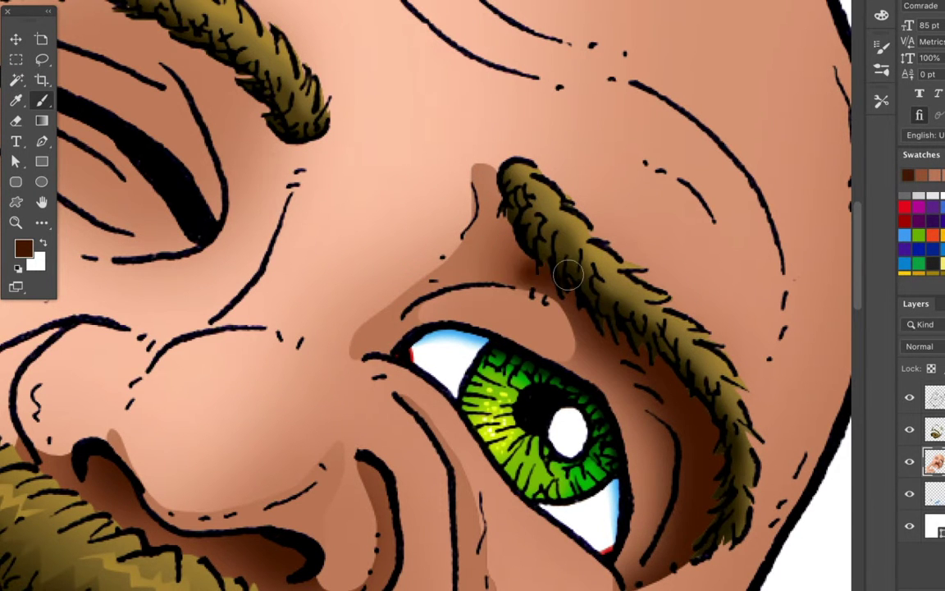
pyautogui.hotkey('ctrl', '0')
# - Paint brown shading along the lower nose edge above the mustache
pyautogui.click(41, 59)
pyautogui.scroll(3, 492, 271)
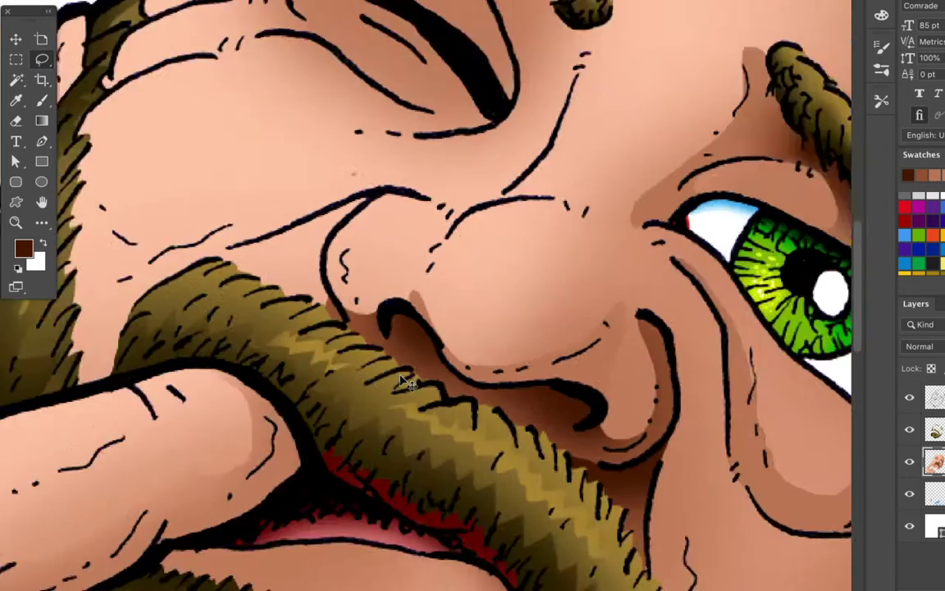
pyautogui.scroll(2, 603, 215)
pyautogui.moveTo(624, 329); pyautogui.dragTo(627, 352)
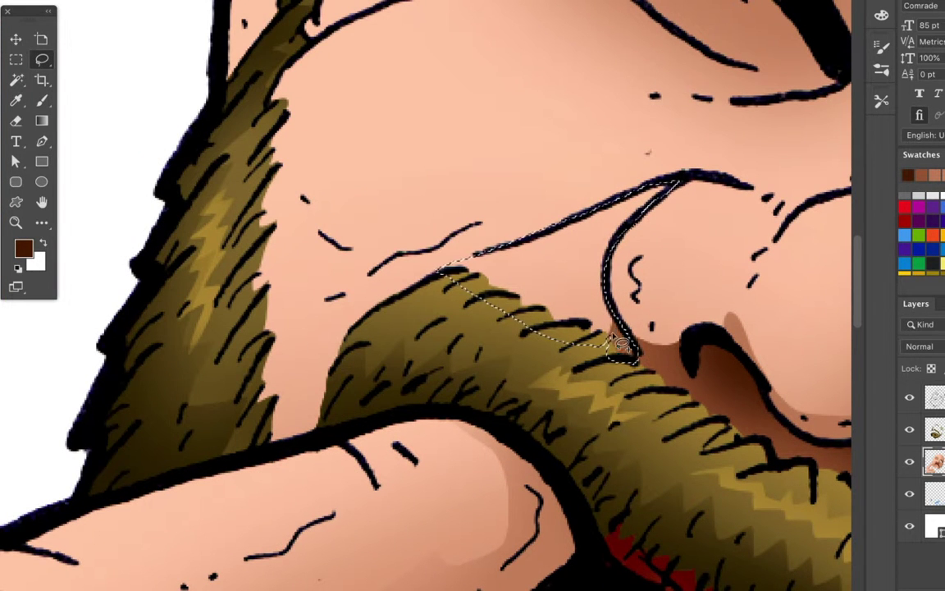
pyautogui.click(42, 100)
pyautogui.moveTo(689, 194); pyautogui.dragTo(399, 289)
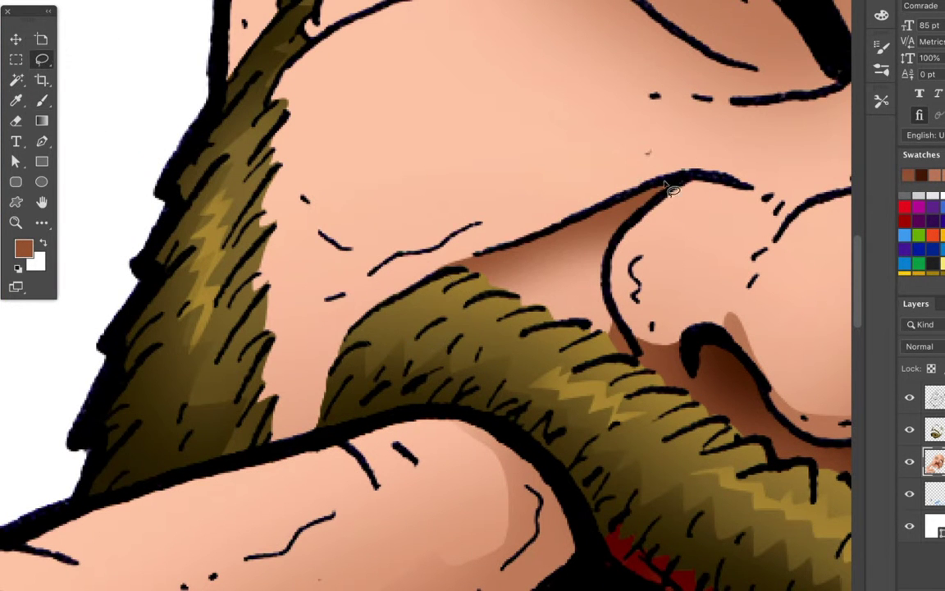
# - Deepen the shadow along the side of the nose above the mustache
pyautogui.moveTo(666, 185); pyautogui.dragTo(332, 219)
pyautogui.press('b')
pyautogui.moveTo(672, 191); pyautogui.dragTo(345, 226)
pyautogui.hotkey('ctrl', 'd')
pyautogui.press('l')
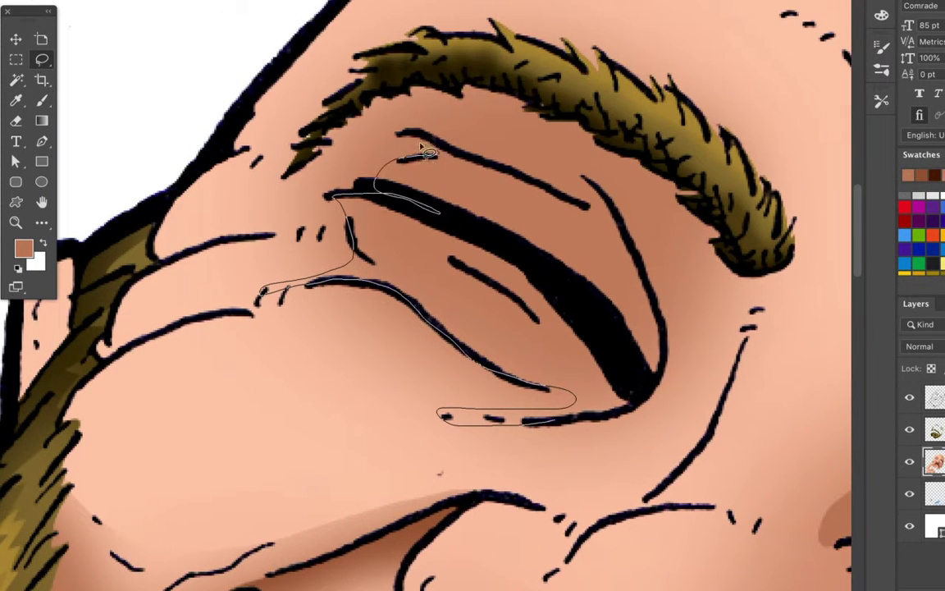
# - Brush brown shading into the winking eye's lid beneath its eyebrow
pyautogui.moveTo(411, 84); pyautogui.dragTo(660, 151)
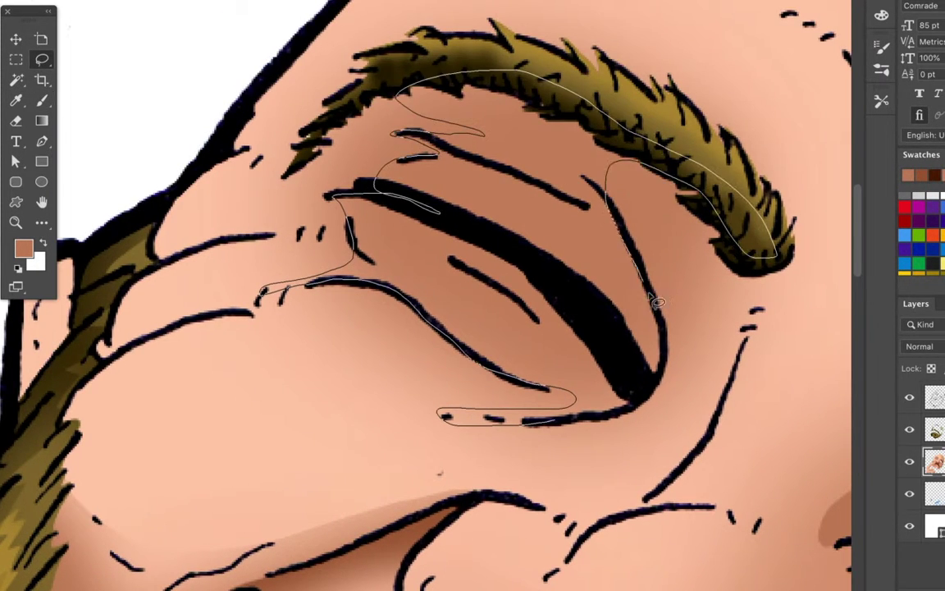
pyautogui.moveTo(657, 302); pyautogui.dragTo(653, 305)
pyautogui.press('b')
pyautogui.moveTo(574, 205); pyautogui.dragTo(369, 246)
pyautogui.moveTo(410, 164); pyautogui.dragTo(640, 246)
pyautogui.hotkey('ctrl', 'd')
pyautogui.hotkey('ctrl', '0')
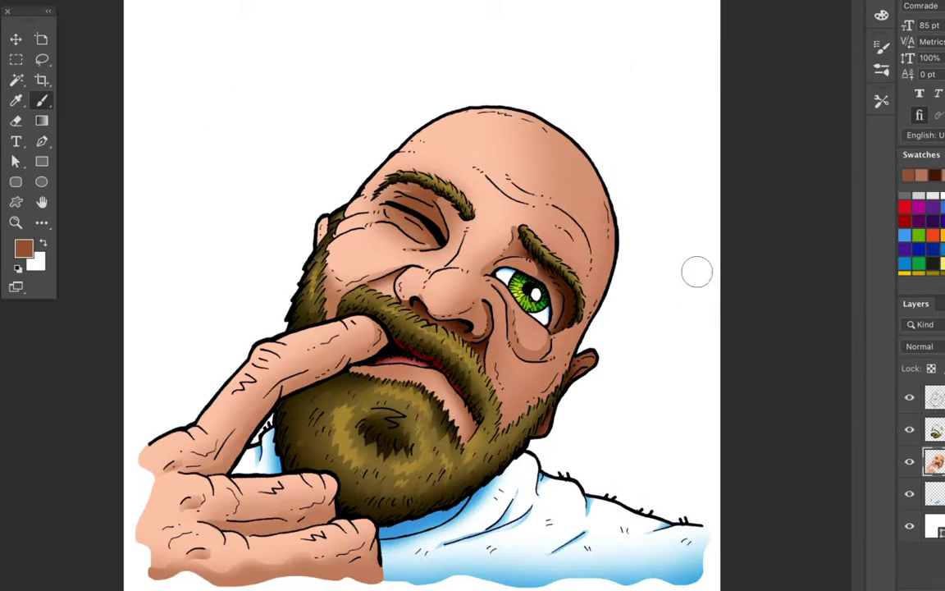
# - Darken the inner corner under the winking eye's eyebrow
pyautogui.press('l')
pyautogui.scroll(4, 394, 189)
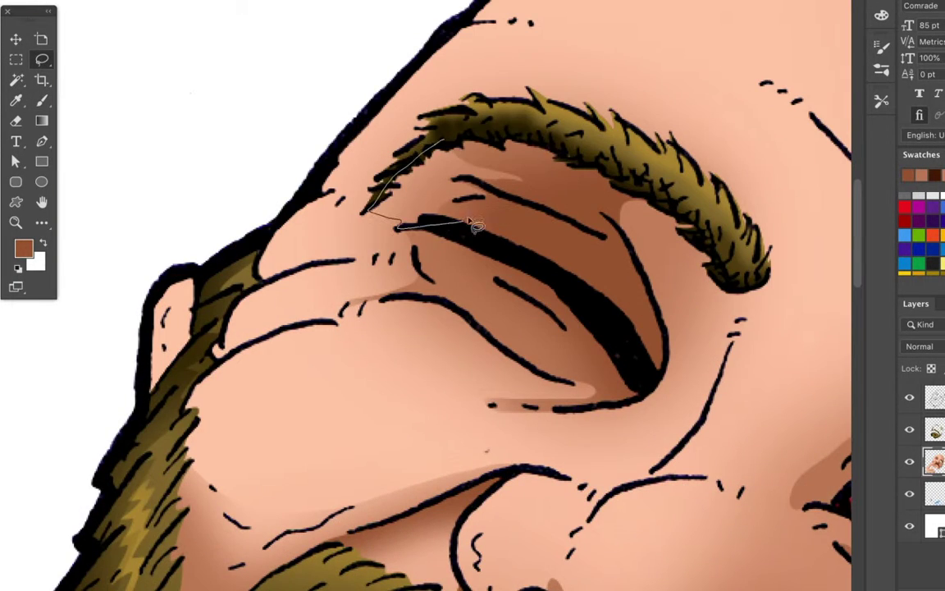
pyautogui.moveTo(476, 227); pyautogui.dragTo(443, 141)
pyautogui.press('b')
pyautogui.scroll(-1, 337, 84)
pyautogui.hotkey('ctrl', '0')
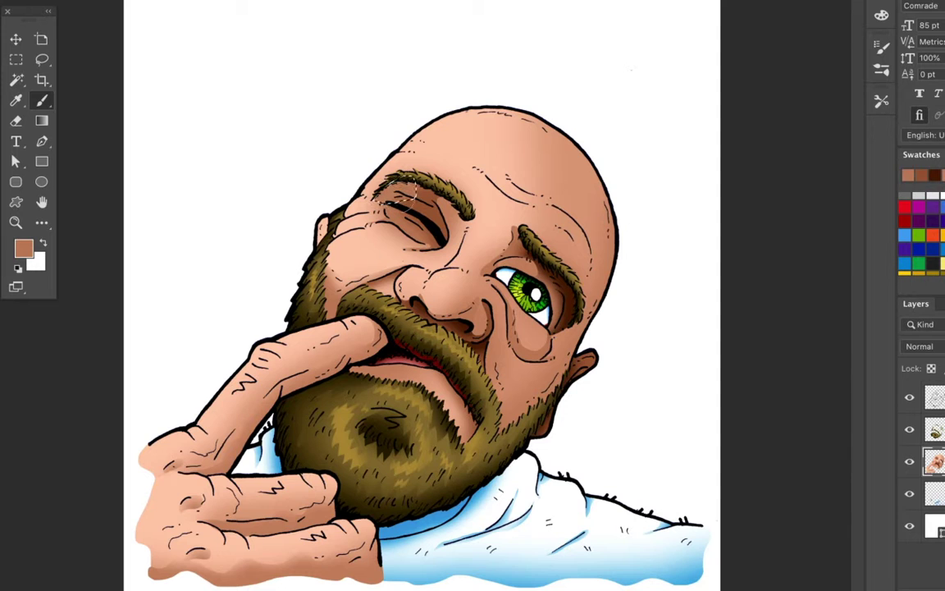
pyautogui.moveTo(349, 165); pyautogui.dragTo(373, 188)
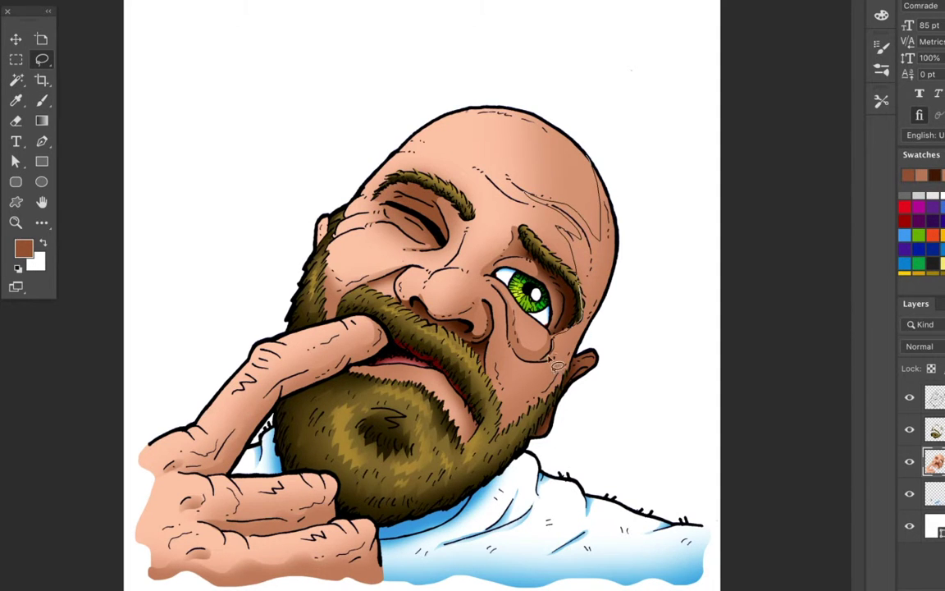
# - Outline the head's right edge, the cheek beside the beard and the forehead wrinkles
pyautogui.scroll(3, 623, 217)
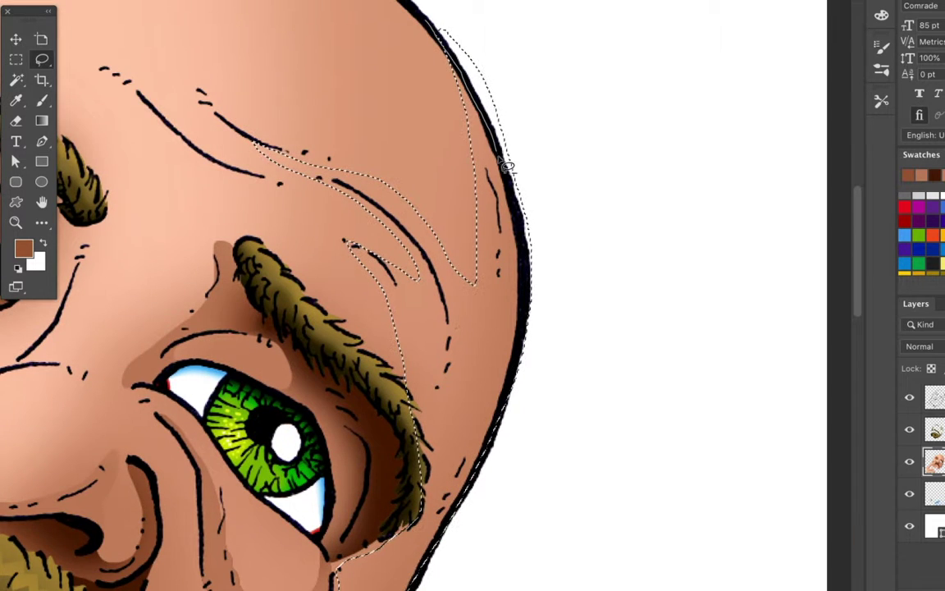
pyautogui.scroll(-5, 515, 397)
pyautogui.moveTo(515, 397); pyautogui.dragTo(464, 223)
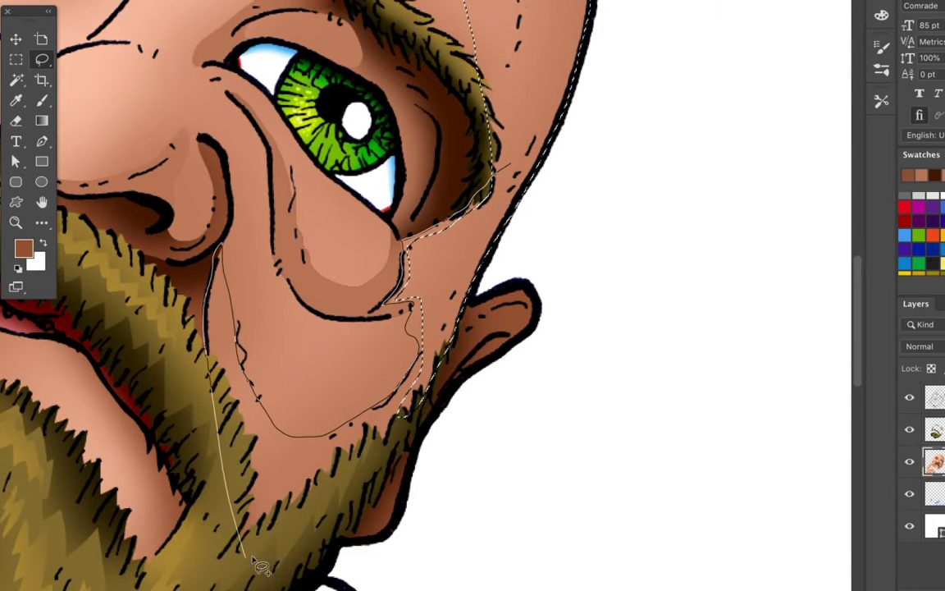
pyautogui.moveTo(257, 566); pyautogui.dragTo(250, 560)
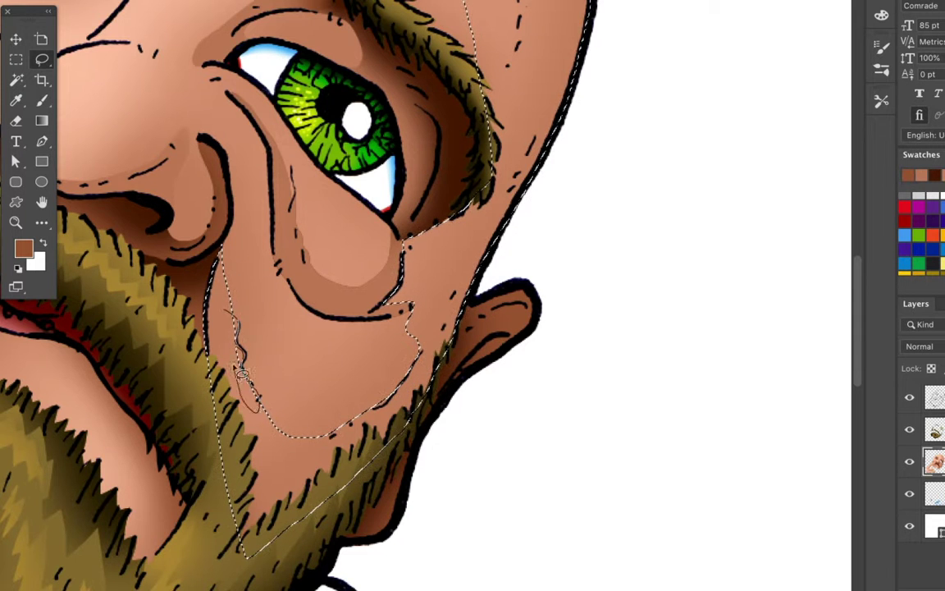
pyautogui.moveTo(242, 373); pyautogui.dragTo(250, 402)
pyautogui.scroll(5, 519, 122)
pyautogui.moveTo(267, 107)
pyautogui.mouseDown()
pyautogui.moveTo(302, 139)
pyautogui.moveTo(143, 78)
pyautogui.mouseUp()
pyautogui.hotkey('ctrl', '0')
# - Brush brown shadow into the head, cheek and wrinkle selection with an enlarged brush
pyautogui.press('b')
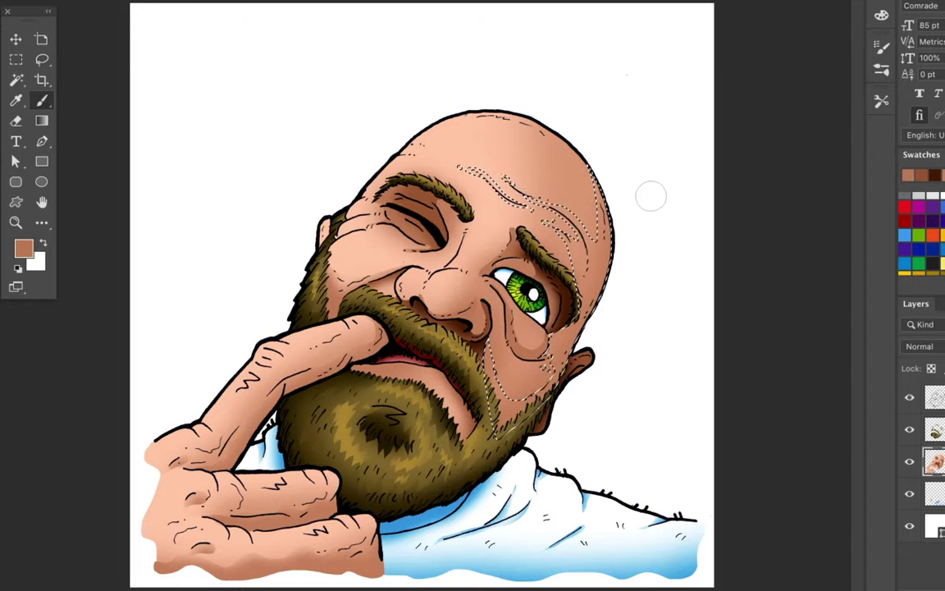
pyautogui.press(']')
pyautogui.press(']')
pyautogui.press(']')
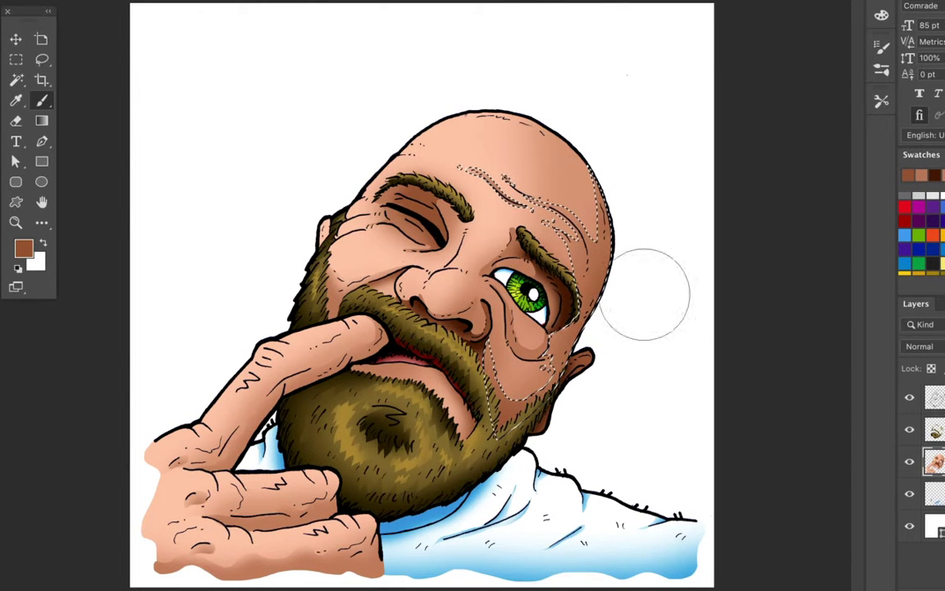
pyautogui.hotkey('ctrl', 'h')
pyautogui.press('b')
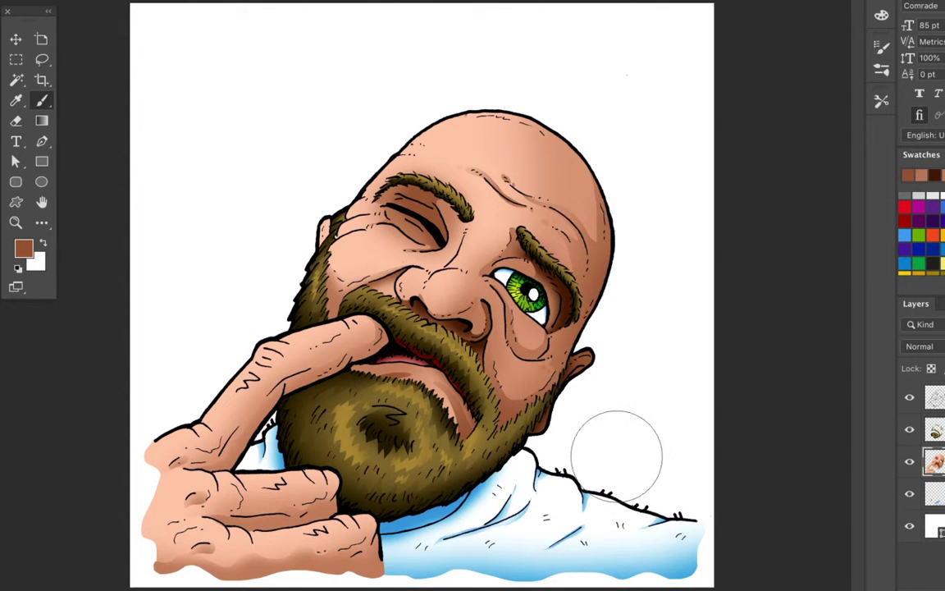
pyautogui.press('l')
pyautogui.press('b')
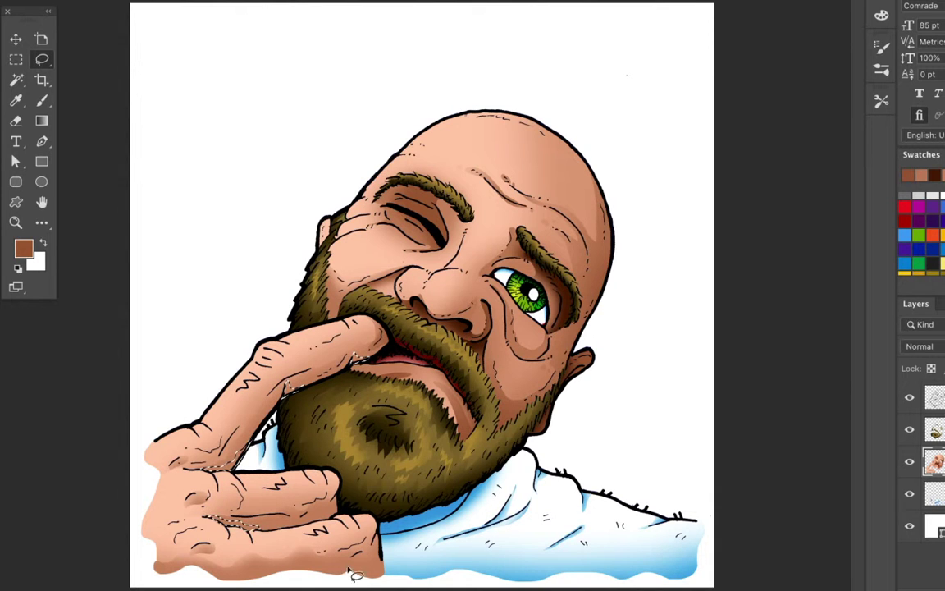
pyautogui.press('b')
# - Darken the hand's left edge, then repaint it in a light peach skin tone
pyautogui.hotkey('ctrl', 'd')
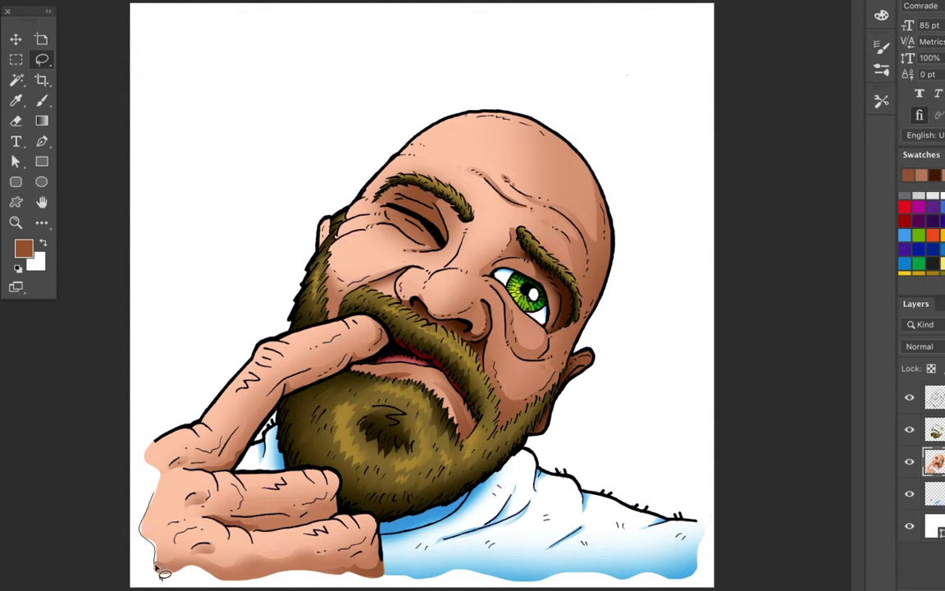
pyautogui.moveTo(152, 459); pyautogui.dragTo(165, 541)
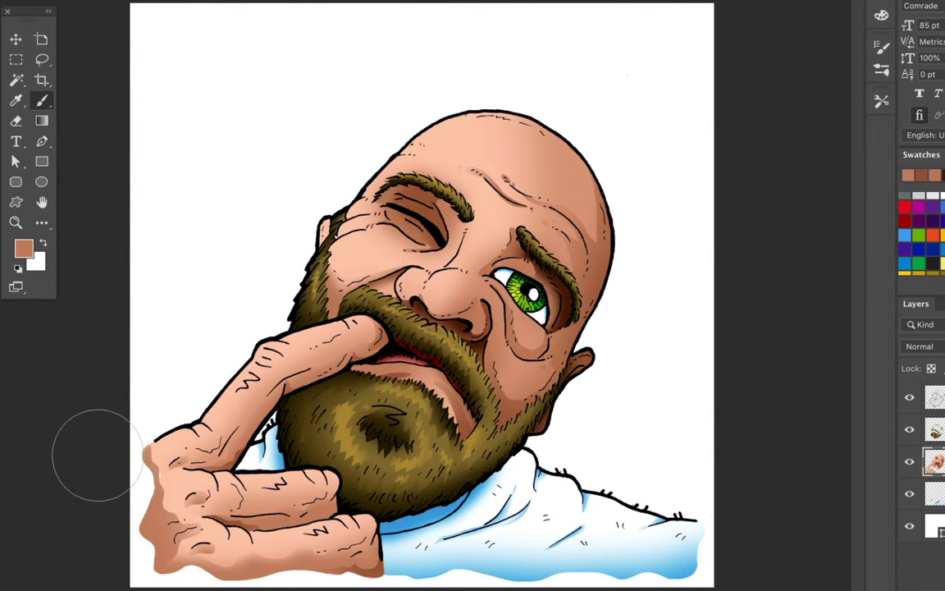
pyautogui.press('b')
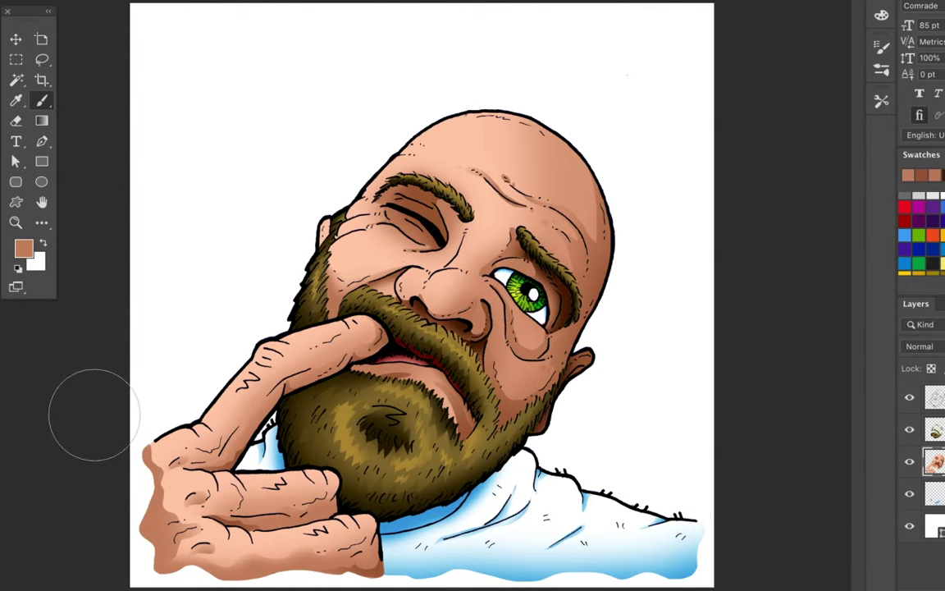
pyautogui.keyDown('alt'); pyautogui.click(144, 459); pyautogui.keyUp('alt')
pyautogui.moveTo(152, 525); pyautogui.dragTo(119, 440)
# - Lasso the upper finger's wrinkles, knuckle creases, W mark and Z mark into one selection
pyautogui.press('l')
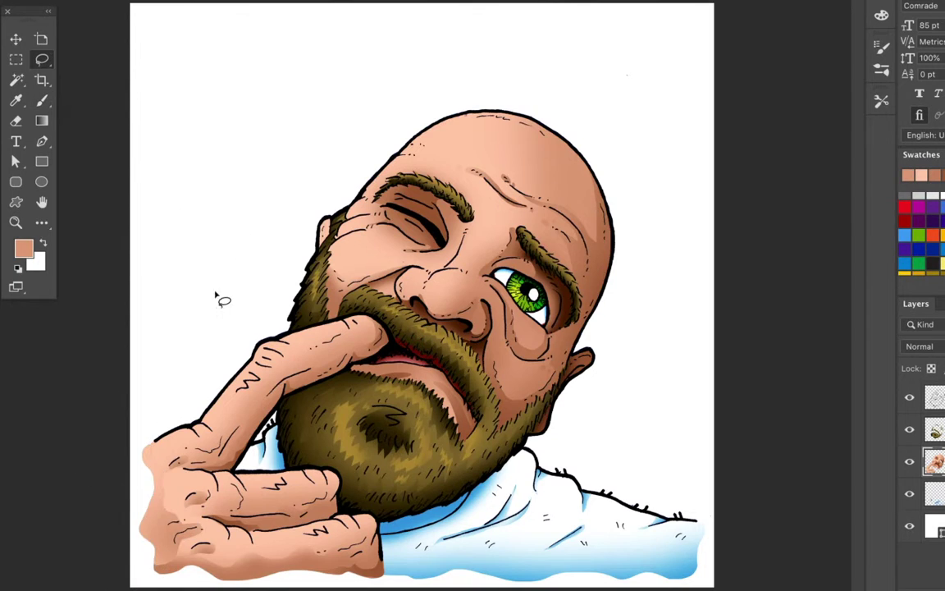
pyautogui.scroll(5, 219, 296)
pyautogui.moveTo(498, 165); pyautogui.dragTo(592, 141)
pyautogui.moveTo(517, 201); pyautogui.dragTo(657, 140)
pyautogui.moveTo(310, 195); pyautogui.dragTo(412, 240)
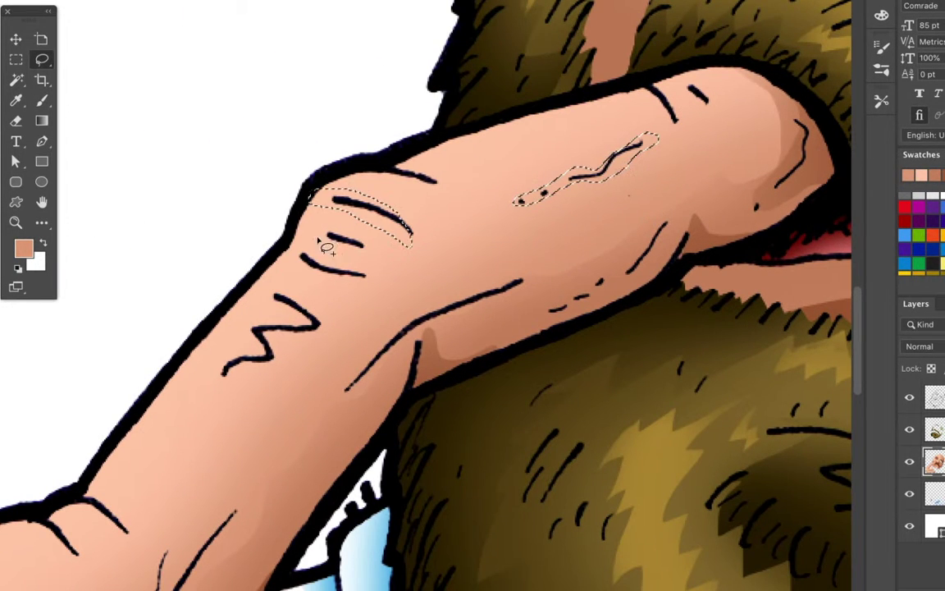
pyautogui.moveTo(316, 252); pyautogui.dragTo(310, 261)
pyautogui.moveTo(222, 373); pyautogui.dragTo(271, 287)
pyautogui.moveTo(337, 337); pyautogui.dragTo(583, 157)
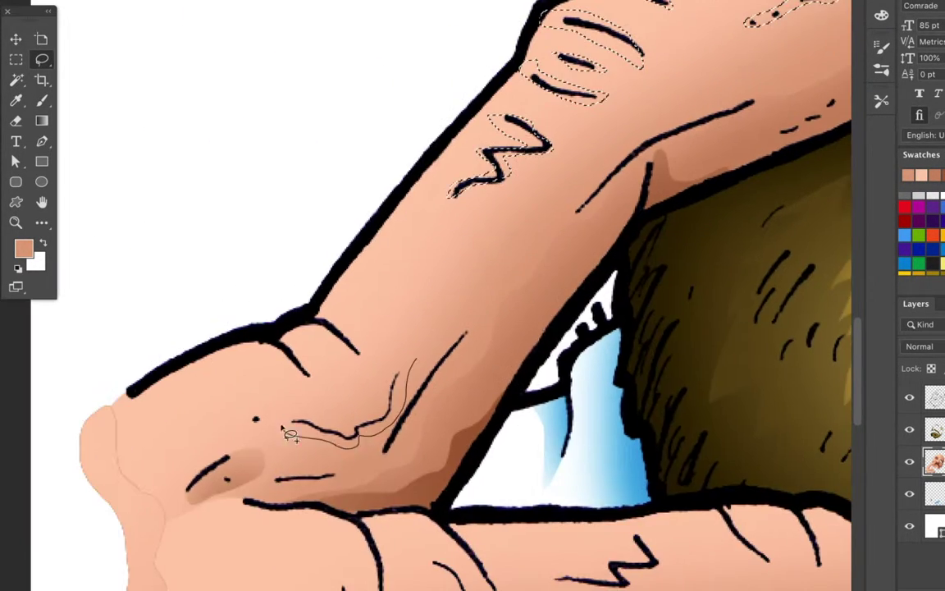
pyautogui.moveTo(426, 316); pyautogui.dragTo(269, 428)
pyautogui.moveTo(279, 336)
pyautogui.mouseDown()
pyautogui.moveTo(365, 352)
pyautogui.moveTo(196, 181)
pyautogui.mouseUp()
pyautogui.moveTo(238, 345); pyautogui.dragTo(251, 415)
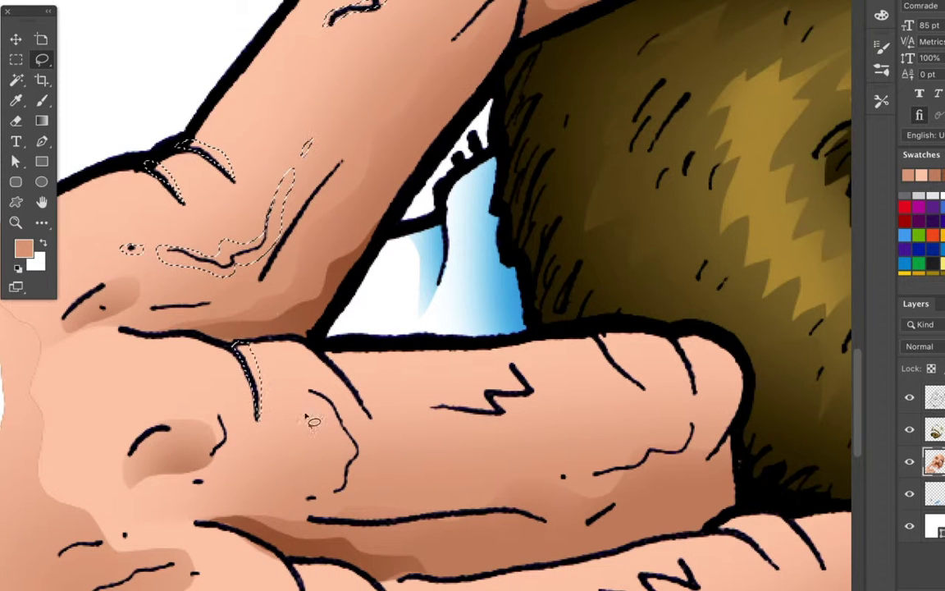
pyautogui.moveTo(310, 385)
pyautogui.mouseDown()
pyautogui.moveTo(330, 367)
pyautogui.moveTo(324, 345)
pyautogui.mouseUp()
pyautogui.moveTo(427, 406); pyautogui.dragTo(431, 403)
pyautogui.moveTo(566, 336); pyautogui.dragTo(644, 390)
pyautogui.moveTo(648, 328)
pyautogui.mouseDown()
pyautogui.moveTo(693, 394)
pyautogui.moveTo(572, 480)
pyautogui.mouseUp()
# - Add the lower finger's W mark, knuckle lines, dot marks and right wrinkle to the selection
pyautogui.scroll(-5, 572, 481)
pyautogui.moveTo(452, 332); pyautogui.dragTo(456, 330)
pyautogui.moveTo(583, 267); pyautogui.dragTo(648, 310)
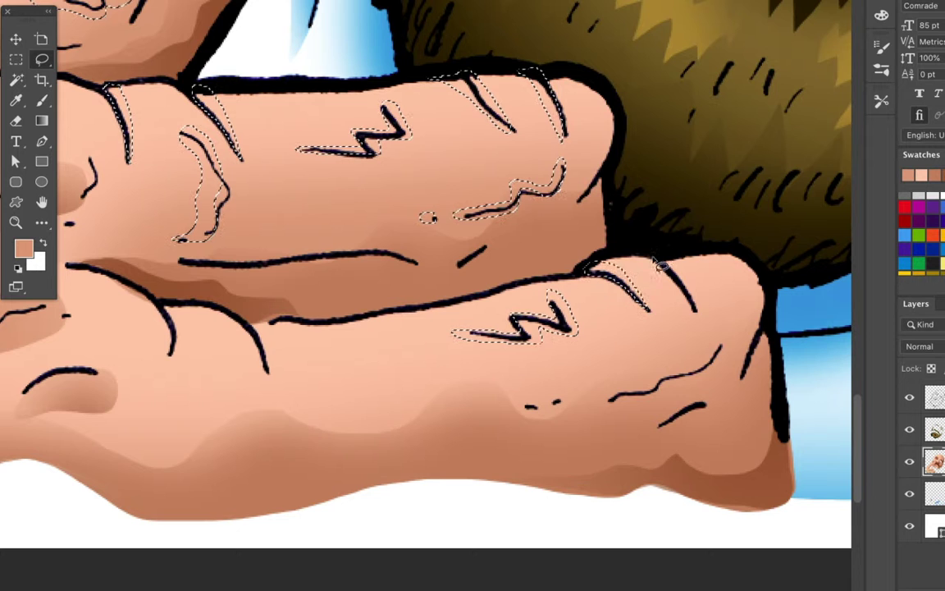
pyautogui.moveTo(656, 253); pyautogui.dragTo(697, 310)
pyautogui.moveTo(164, 302); pyautogui.dragTo(177, 354)
pyautogui.moveTo(255, 320); pyautogui.dragTo(271, 371)
pyautogui.moveTo(518, 401); pyautogui.dragTo(577, 404)
pyautogui.moveTo(729, 335); pyautogui.dragTo(599, 402)
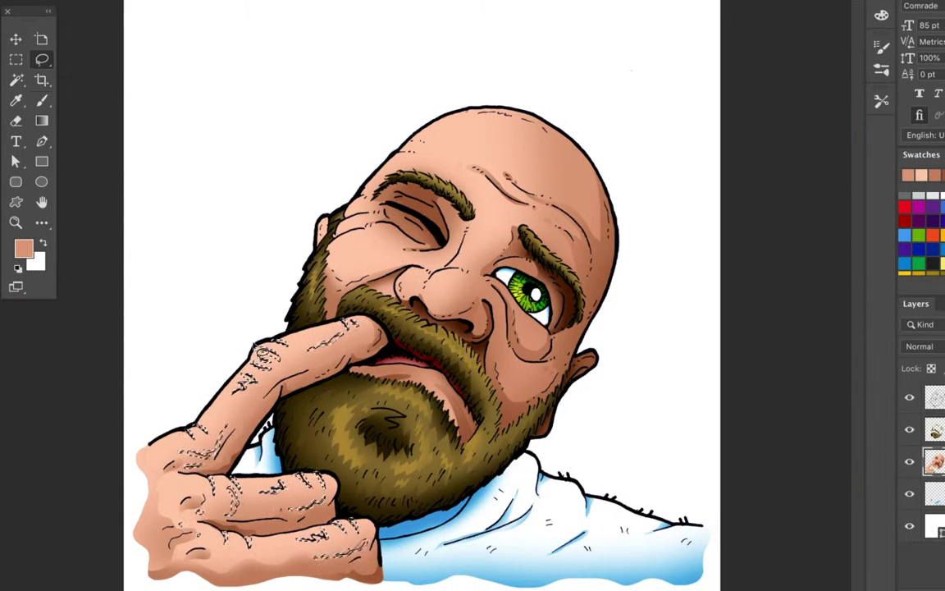
# - Outline highlight areas on the nose, nostril, brow wrinkle and forehead wrinkles
pyautogui.press('b')
pyautogui.press('l')
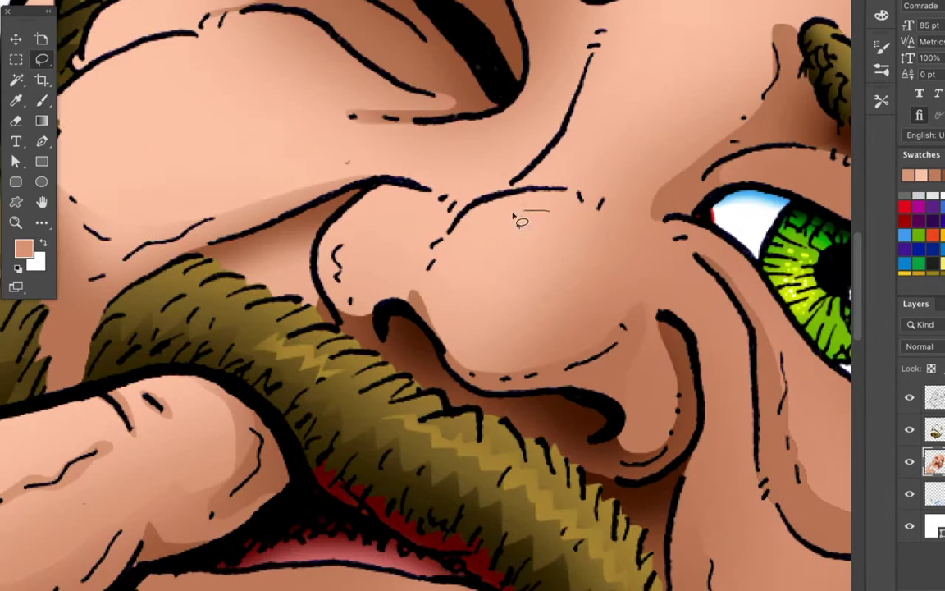
pyautogui.moveTo(560, 222); pyautogui.dragTo(562, 221)
pyautogui.moveTo(410, 205); pyautogui.dragTo(408, 206)
pyautogui.moveTo(533, 70); pyautogui.dragTo(444, 148)
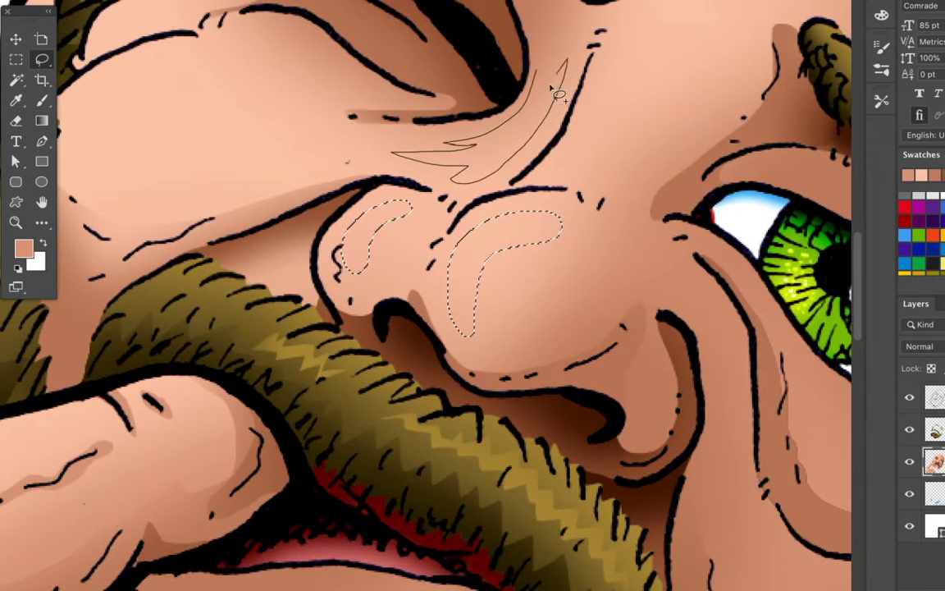
pyautogui.moveTo(557, 93)
pyautogui.mouseDown()
pyautogui.moveTo(563, 82)
pyautogui.moveTo(566, 91)
pyautogui.mouseUp()
pyautogui.moveTo(447, 234)
pyautogui.mouseDown()
pyautogui.moveTo(345, 319)
pyautogui.moveTo(328, 271)
pyautogui.mouseUp()
pyautogui.moveTo(493, 98); pyautogui.dragTo(264, 349)
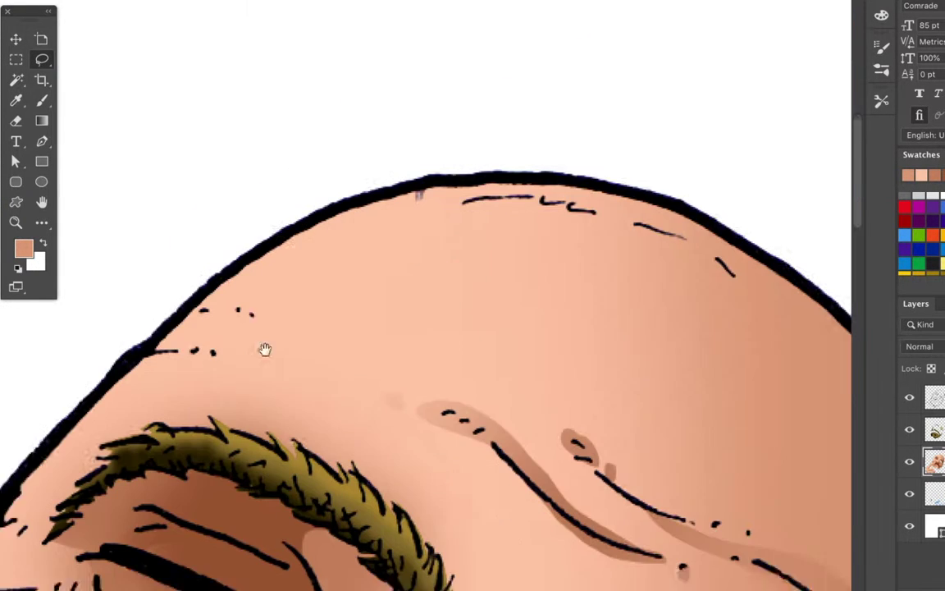
pyautogui.moveTo(246, 279); pyautogui.dragTo(284, 333)
pyautogui.moveTo(189, 353); pyautogui.dragTo(238, 413)
pyautogui.moveTo(131, 361)
pyautogui.mouseDown()
pyautogui.moveTo(332, 406)
pyautogui.moveTo(522, 140)
pyautogui.moveTo(628, 17)
pyautogui.mouseUp()
# - Outline highlights below the eye, along the finger, nose bridge, knuckles and upper lip
pyautogui.moveTo(492, 354)
pyautogui.mouseDown()
pyautogui.moveTo(609, 337)
pyautogui.moveTo(602, 359)
pyautogui.moveTo(535, 213)
pyautogui.mouseUp()
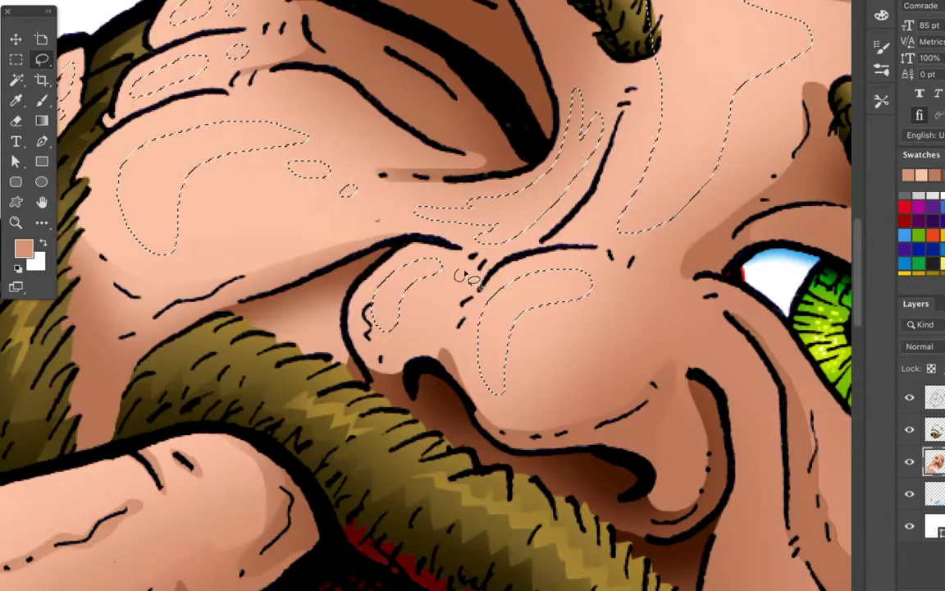
pyautogui.moveTo(459, 275); pyautogui.dragTo(763, 33)
pyautogui.moveTo(410, 212)
pyautogui.mouseDown()
pyautogui.moveTo(324, 246)
pyautogui.moveTo(554, 201)
pyautogui.moveTo(312, 320)
pyautogui.mouseUp()
pyautogui.moveTo(312, 320); pyautogui.dragTo(319, 307)
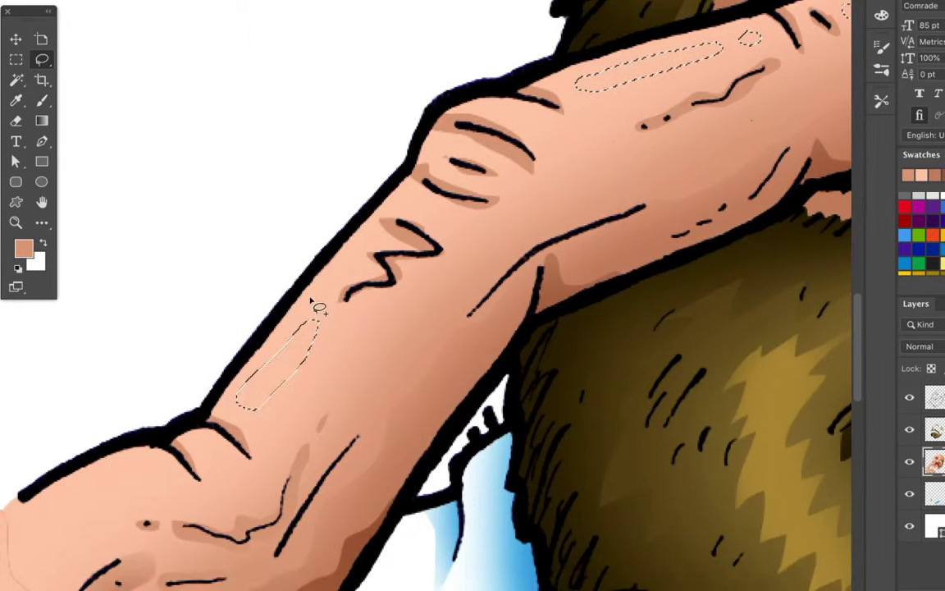
pyautogui.moveTo(6, 551)
pyautogui.mouseDown()
pyautogui.moveTo(326, 363)
pyautogui.moveTo(321, 345)
pyautogui.mouseUp()
pyautogui.moveTo(361, 447); pyautogui.dragTo(358, 476)
pyautogui.moveTo(497, 447)
pyautogui.mouseDown()
pyautogui.moveTo(534, 447)
pyautogui.moveTo(413, 229)
pyautogui.moveTo(473, 296)
pyautogui.mouseUp()
pyautogui.moveTo(502, 264); pyautogui.dragTo(518, 270)
pyautogui.moveTo(376, 489); pyautogui.dragTo(403, 495)
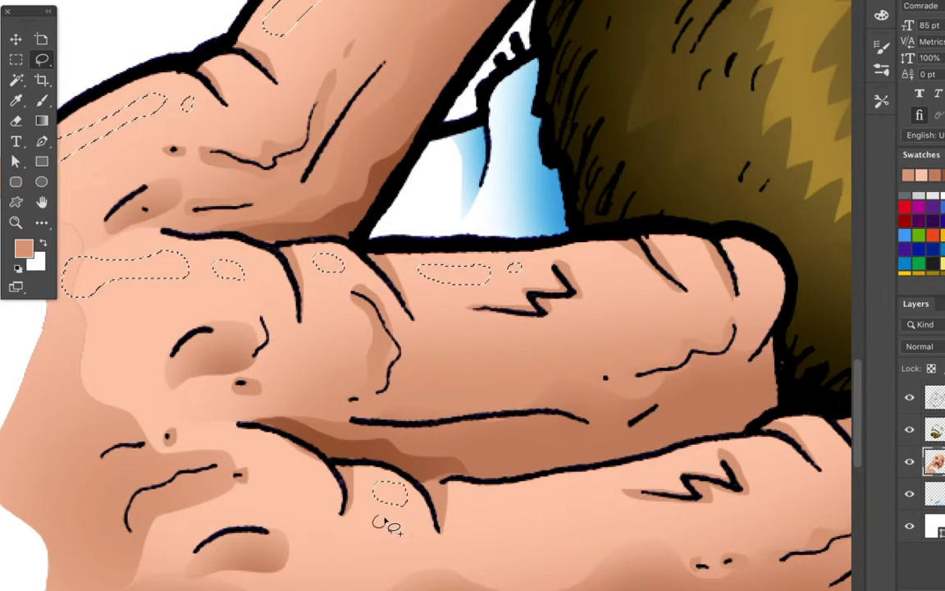
pyautogui.moveTo(502, 507)
pyautogui.mouseDown()
pyautogui.moveTo(534, 386)
pyautogui.moveTo(392, 312)
pyautogui.mouseUp()
pyautogui.moveTo(338, 287); pyautogui.dragTo(371, 324)
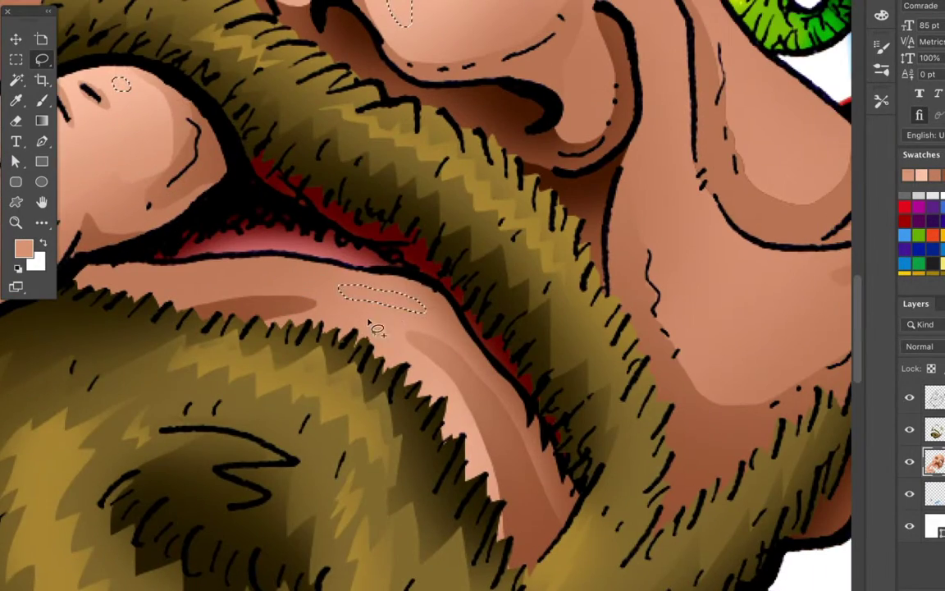
pyautogui.hotkey('ctrl', '0')
# - Brush pale peach (ffc5ac) and white highlights, then add a new empty layer above Background
pyautogui.click(23, 248)
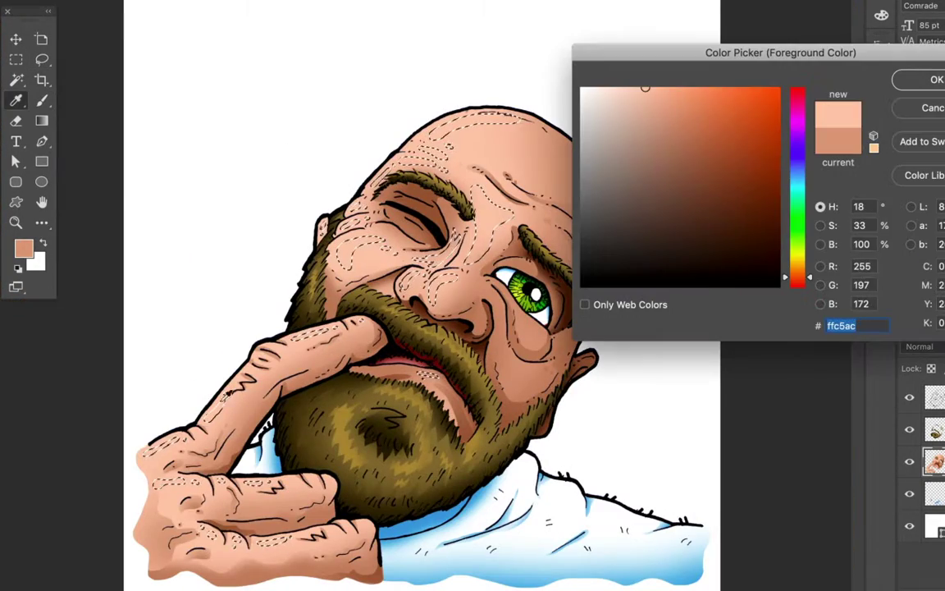
pyautogui.click(616, 89)
pyautogui.press('Return')
pyautogui.press('b')
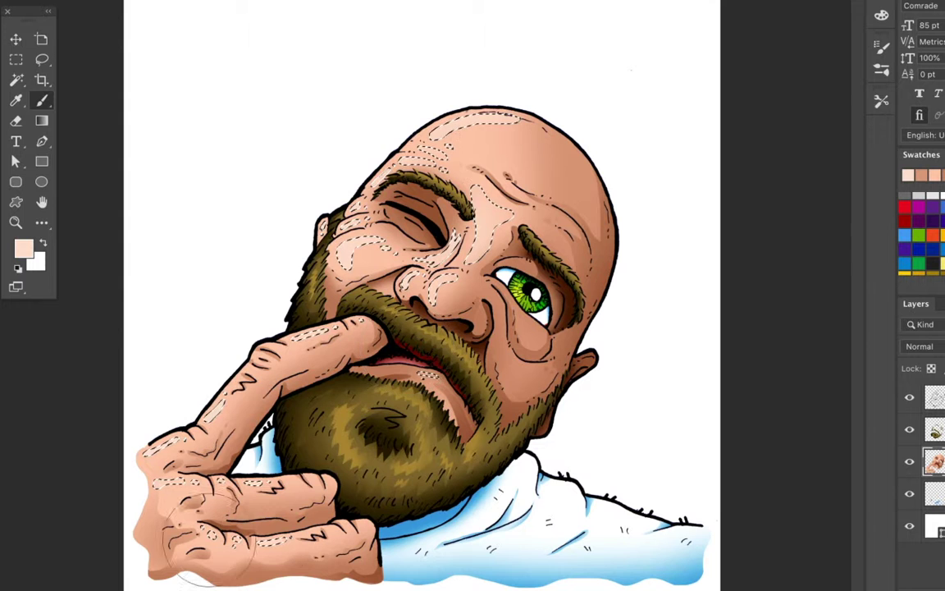
pyautogui.press('x')
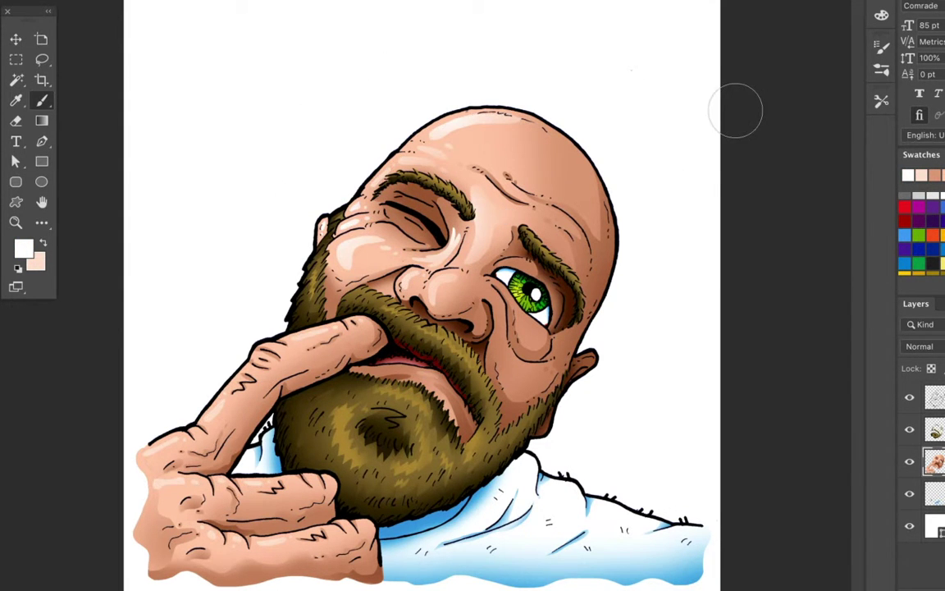
pyautogui.hotkey('ctrl', 'shift', 'alt', 'n')
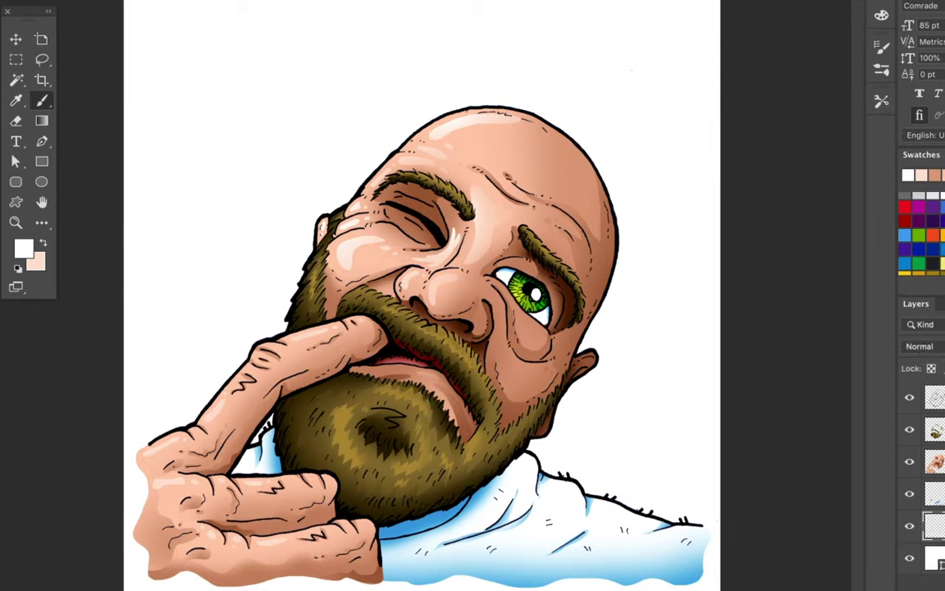
# - Lasso a wavy area around the figure and brush orange into it from the bottom
pyautogui.press('l')
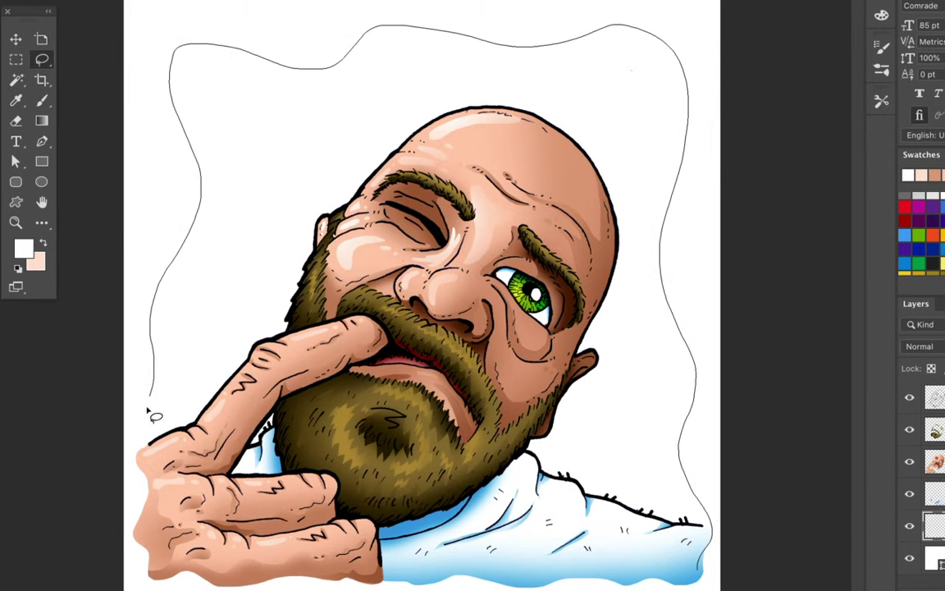
pyautogui.moveTo(687, 349); pyautogui.dragTo(697, 574)
pyautogui.hotkey('ctrl', '-')
pyautogui.press('b')
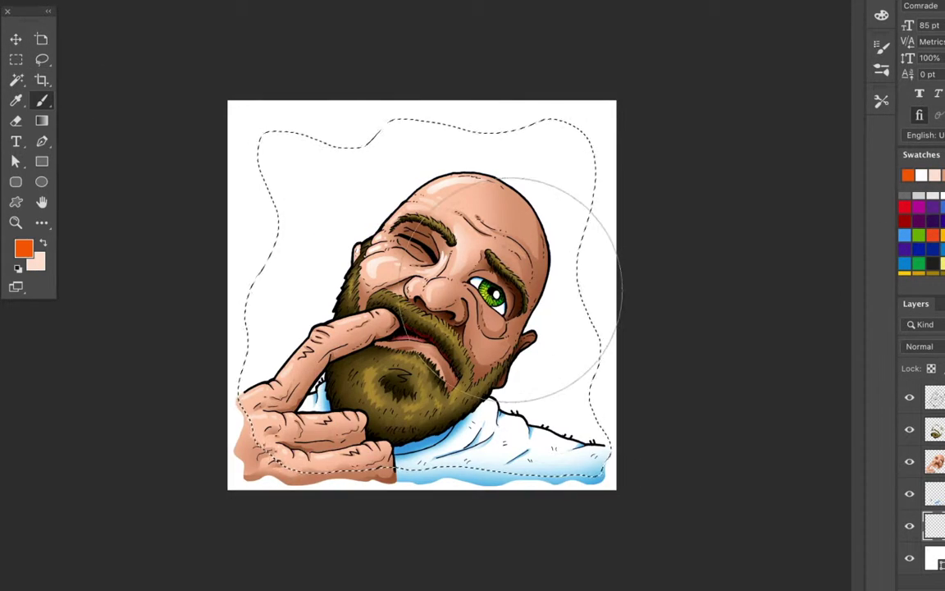
pyautogui.moveTo(533, 285)
pyautogui.mouseDown()
pyautogui.moveTo(179, 348)
pyautogui.moveTo(673, 355)
pyautogui.moveTo(270, 344)
pyautogui.mouseUp()
pyautogui.hotkey('ctrl', 'z')
pyautogui.hotkey('ctrl', 'z')
pyautogui.hotkey('ctrl', 'd')
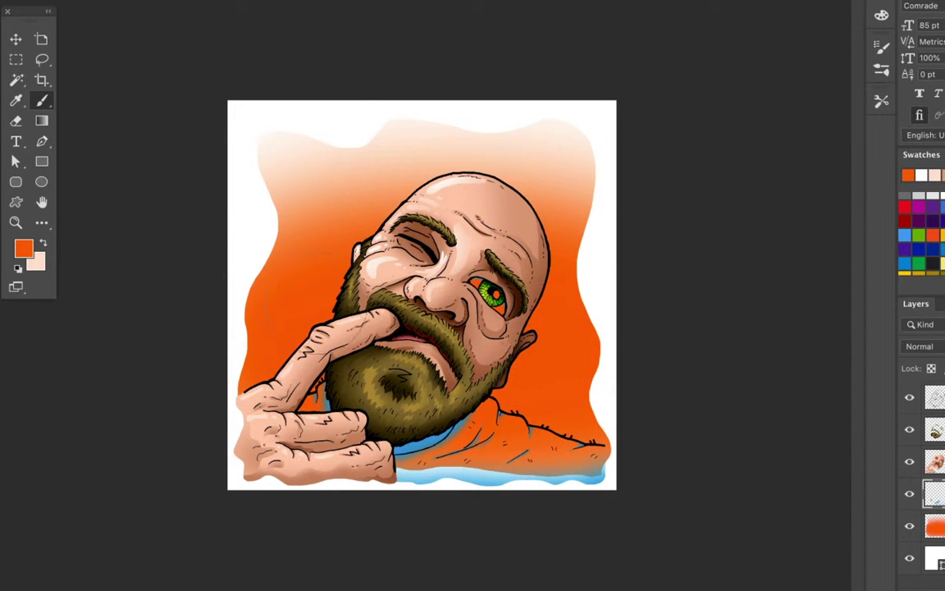
# - Zoom in on the eye to reselect and restore its whites
pyautogui.hotkey('ctrl', '+')
pyautogui.hotkey('ctrl', '+')
pyautogui.hotkey('ctrl', '+')
pyautogui.hotkey('ctrl', '+')
pyautogui.hotkey('ctrl', '+')
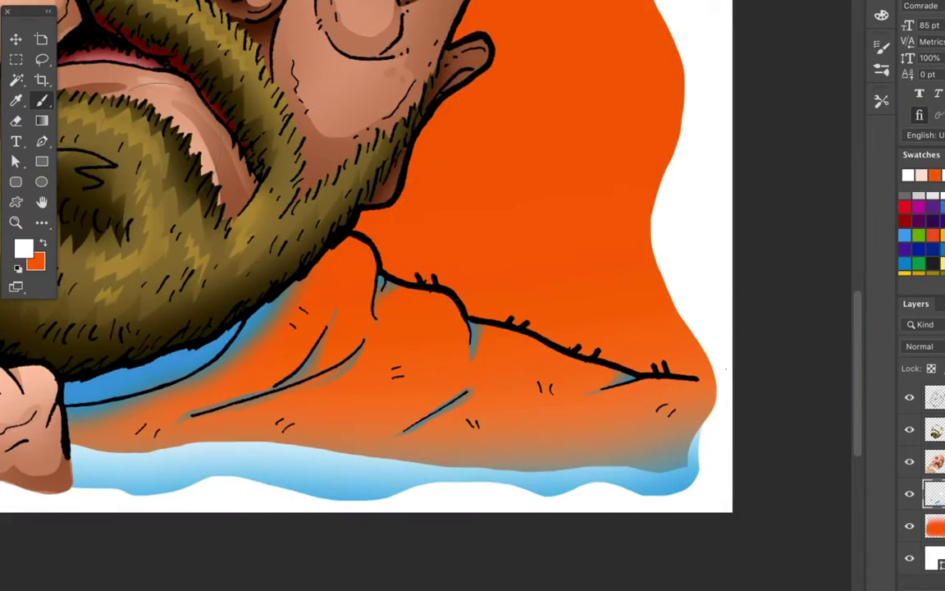
pyautogui.press('l')
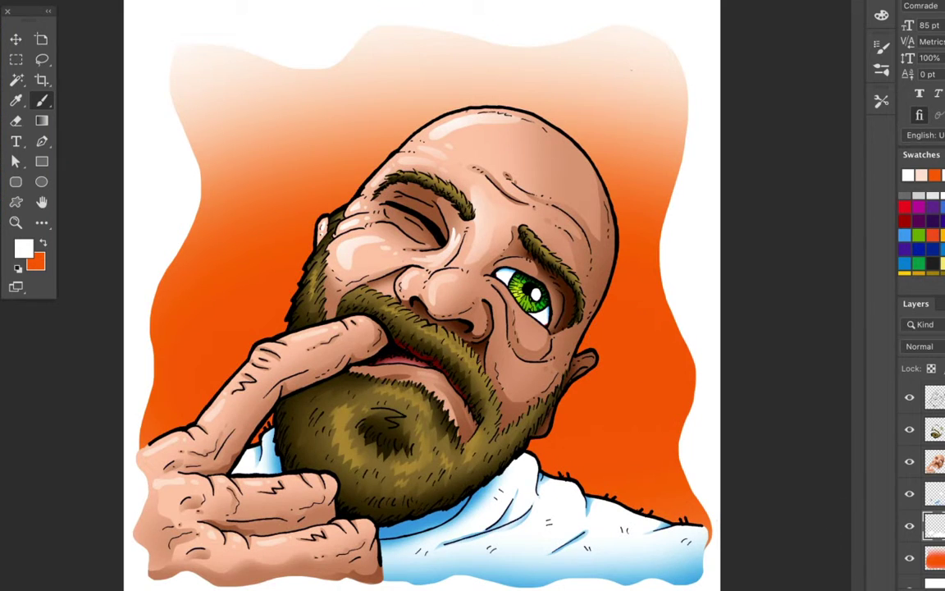
pyautogui.press('l')
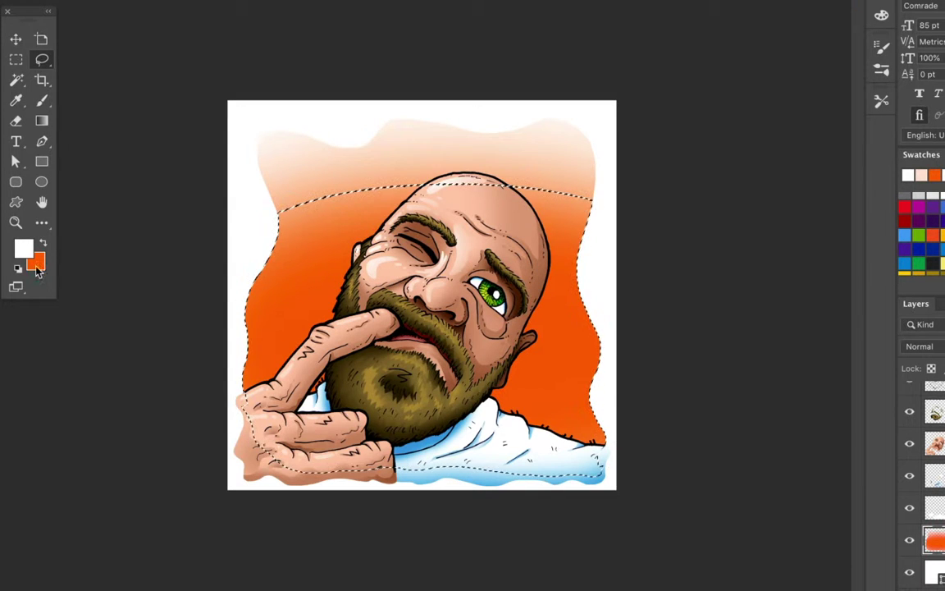
# - Brush red, then darker red, over the lower background before deselecting it
pyautogui.press('x')
pyautogui.click(23, 248)
pyautogui.click(928, 78)
pyautogui.press('b')
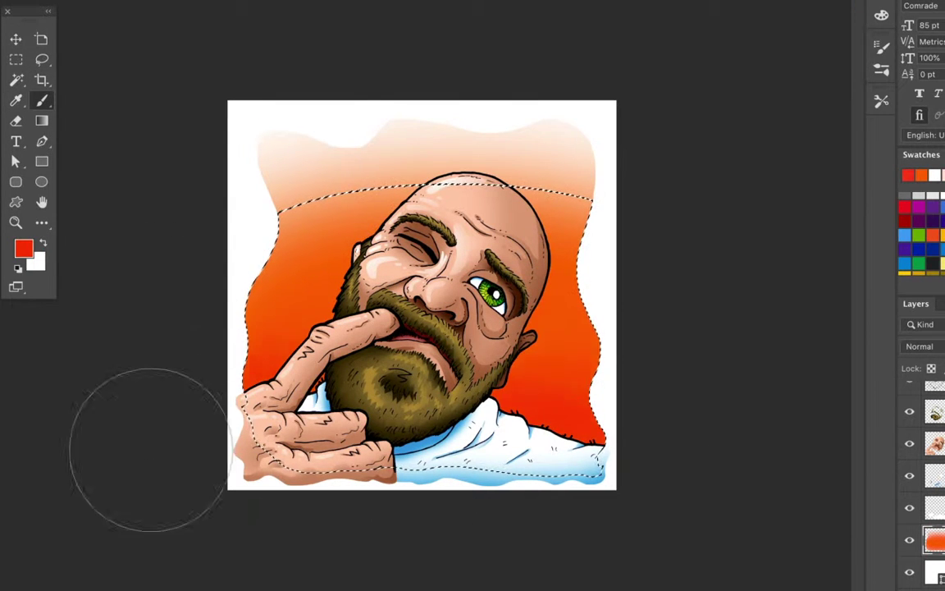
pyautogui.click(23, 248)
pyautogui.click(928, 78)
pyautogui.hotkey('ctrl', 'd')
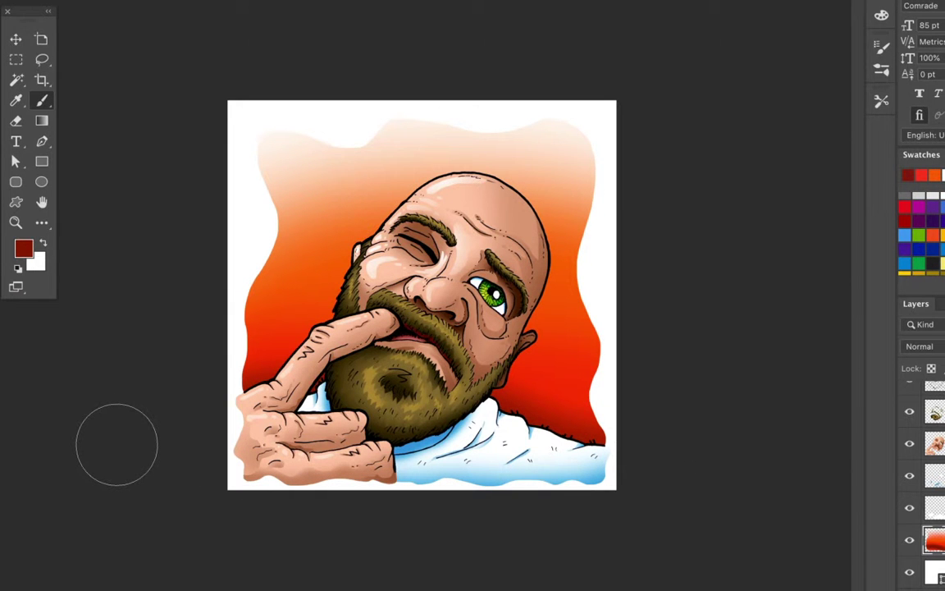
pyautogui.press('l')
pyautogui.scroll(5, 470, 232)
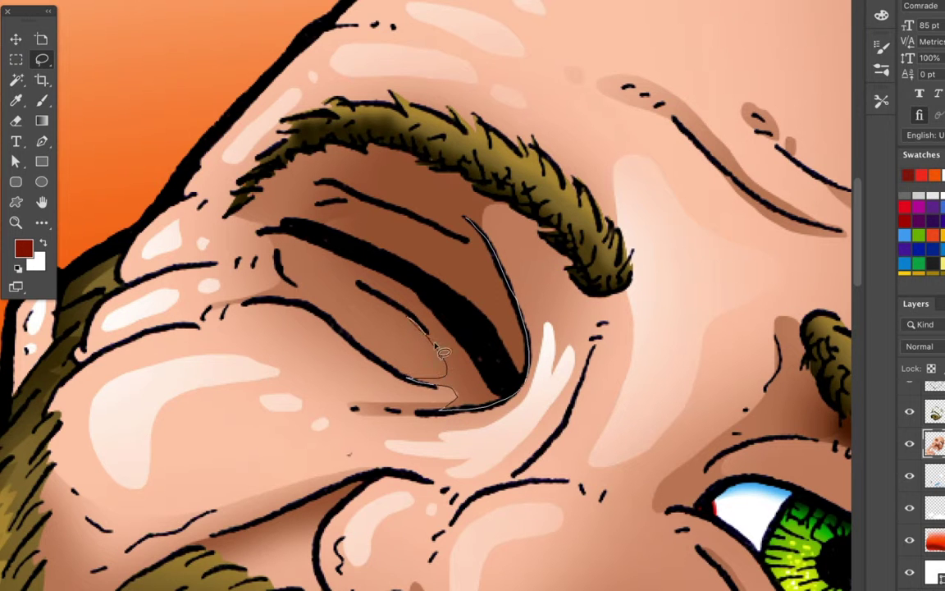
# - Lasso and paint a dark-brown shadow inside the closed eyelid
pyautogui.moveTo(480, 260); pyautogui.dragTo(451, 234)
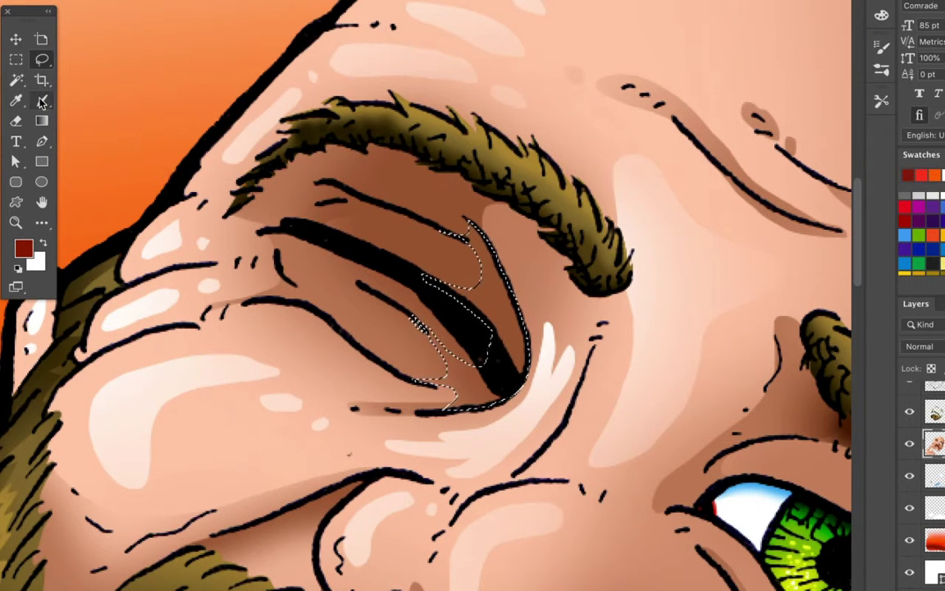
pyautogui.press('b')
pyautogui.click(566, 386)
pyautogui.press('[')
pyautogui.press('[')
pyautogui.press('[')
pyautogui.hotkey('ctrl', 'd')
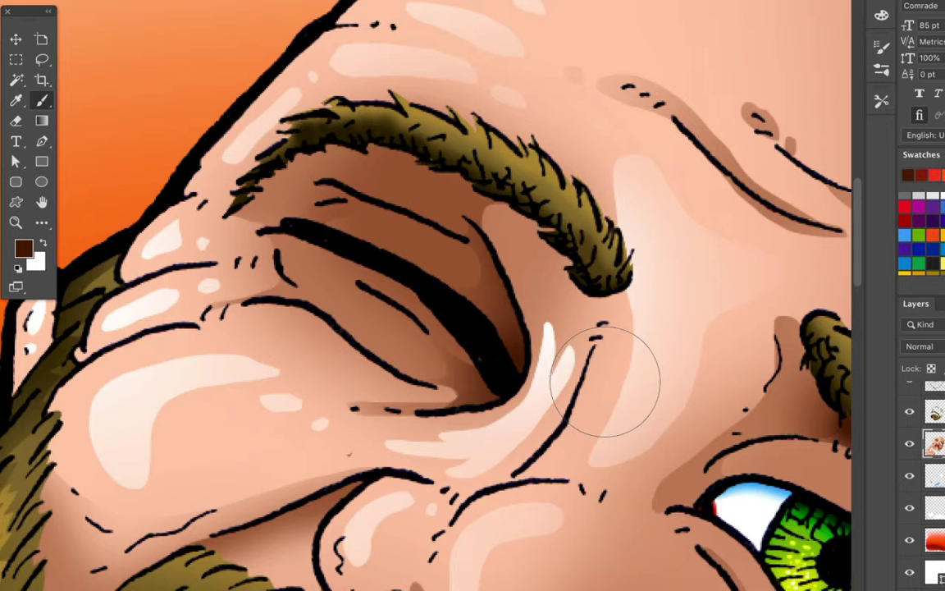
pyautogui.hotkey('ctrl', 'shift', 'd')
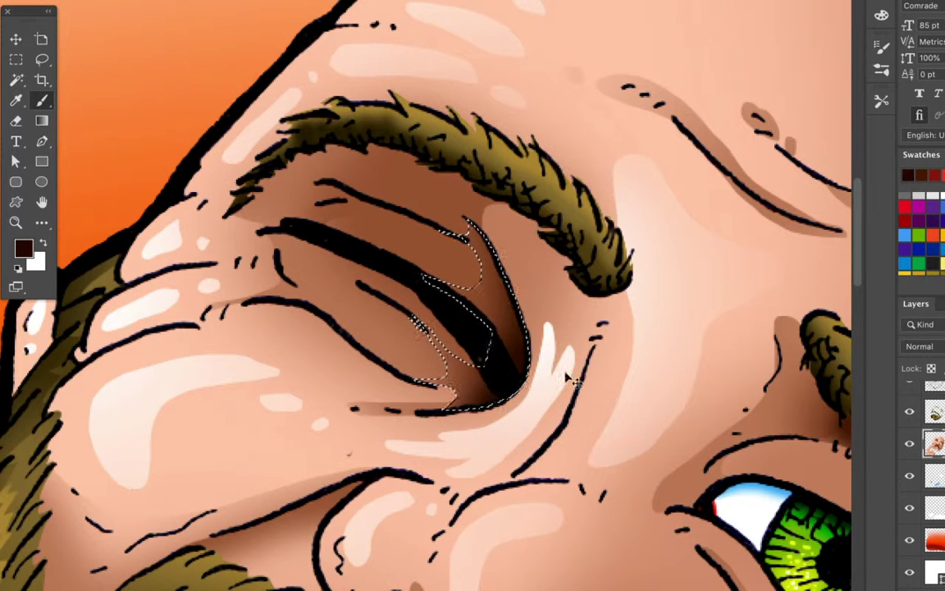
pyautogui.press('l')
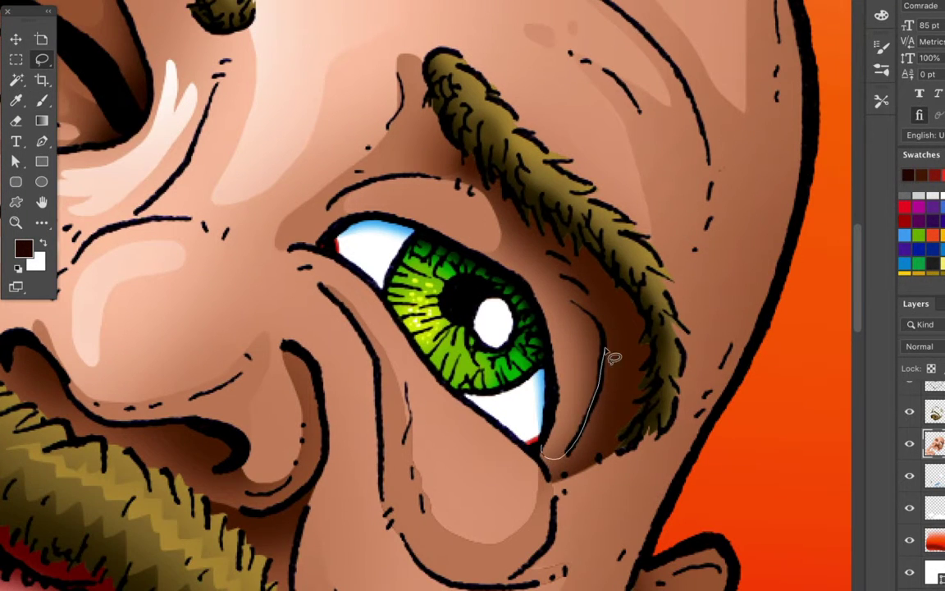
# - Add a dark-brown shadow beside the green eye
pyautogui.moveTo(621, 461); pyautogui.dragTo(541, 454)
pyautogui.press('b')
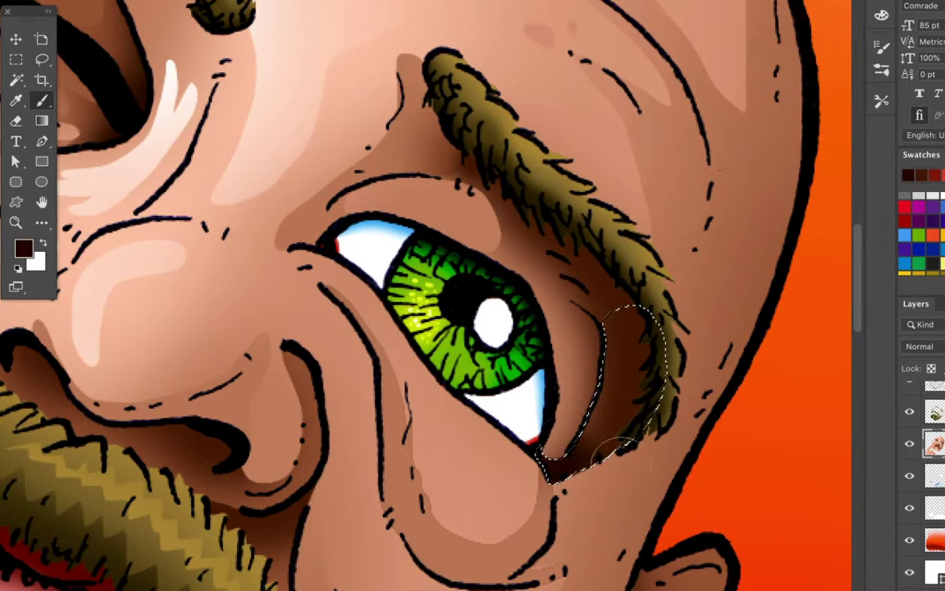
pyautogui.hotkey('ctrl', 'd')
pyautogui.hotkey('ctrl', '0')
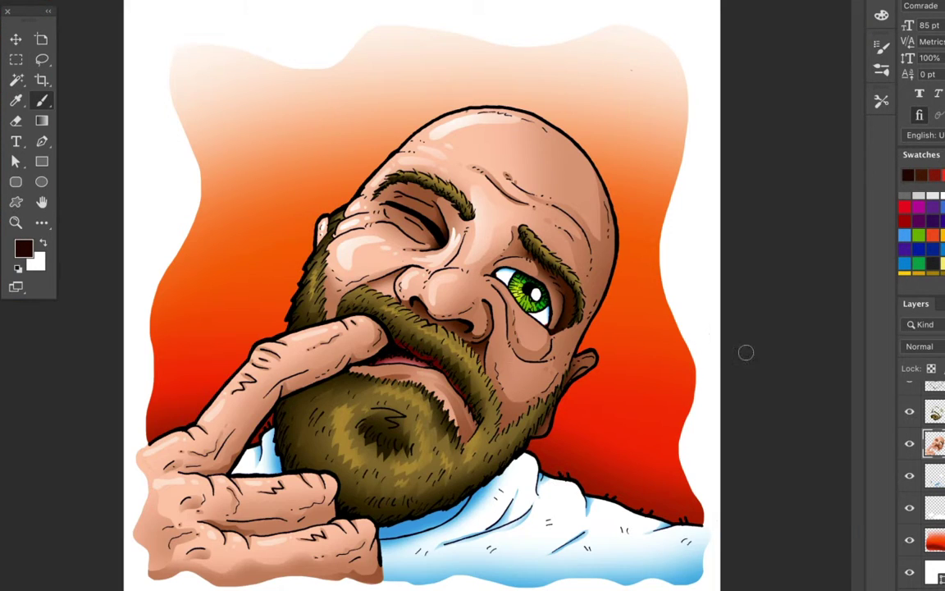
# - Darken the shadow under and around the nostril with dark brown
pyautogui.press('l')
pyautogui.scroll(5, 392, 316)
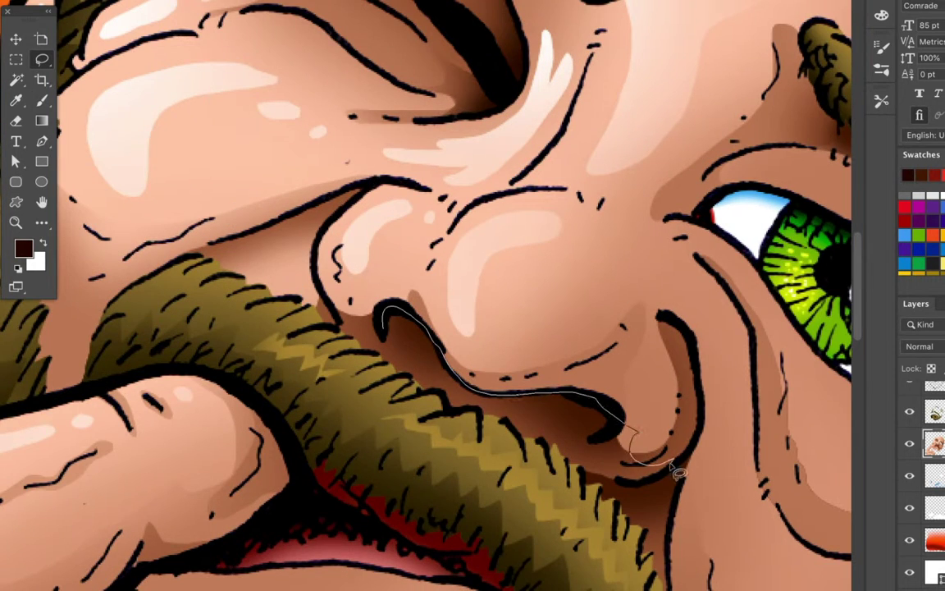
pyautogui.moveTo(672, 584)
pyautogui.mouseDown()
pyautogui.moveTo(336, 261)
pyautogui.moveTo(353, 251)
pyautogui.mouseUp()
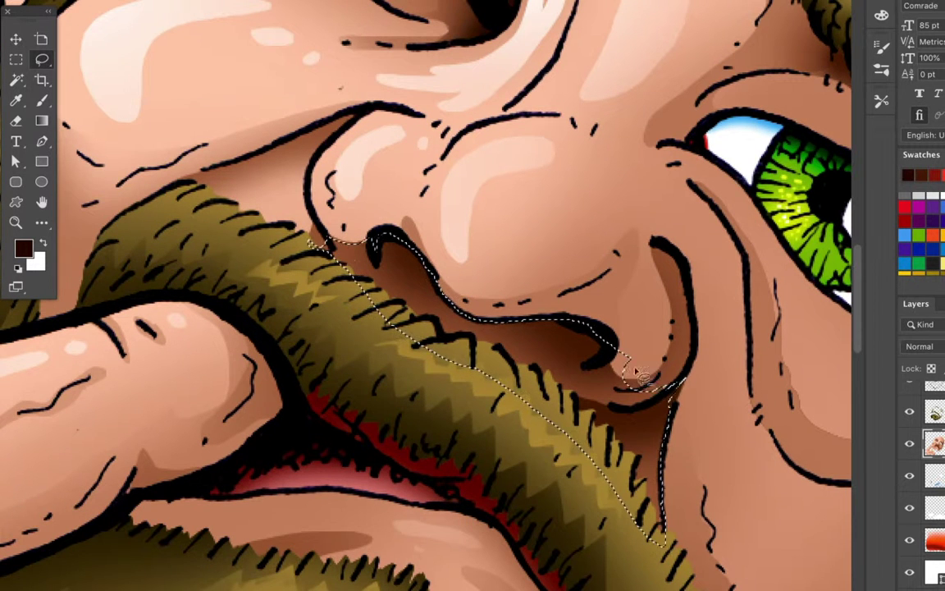
pyautogui.press('b')
pyautogui.moveTo(590, 333)
pyautogui.mouseDown()
pyautogui.moveTo(385, 263)
pyautogui.moveTo(552, 258)
pyautogui.mouseUp()
pyautogui.hotkey('ctrl', 'd')
pyautogui.press('l')
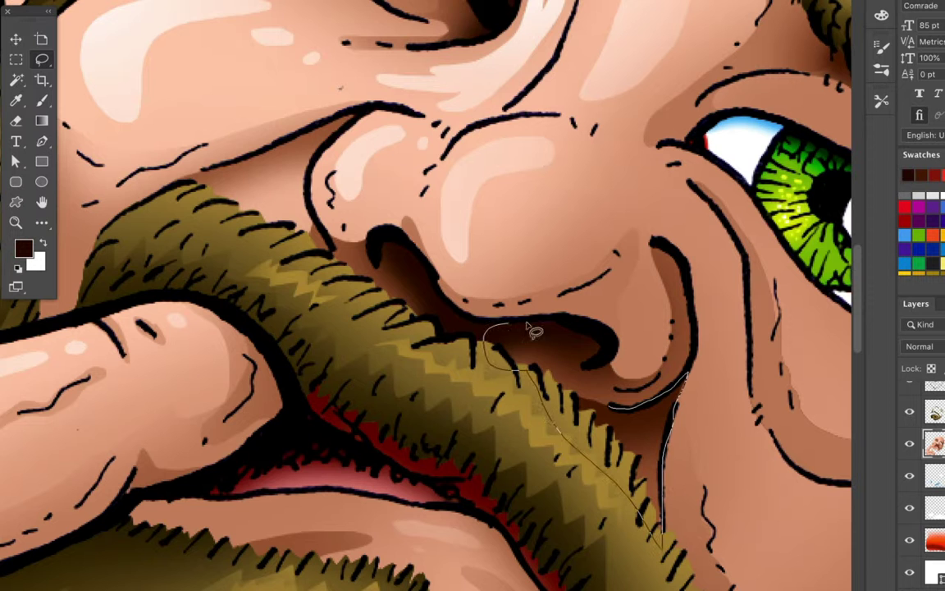
pyautogui.moveTo(535, 332); pyautogui.dragTo(680, 380)
pyautogui.press('b')
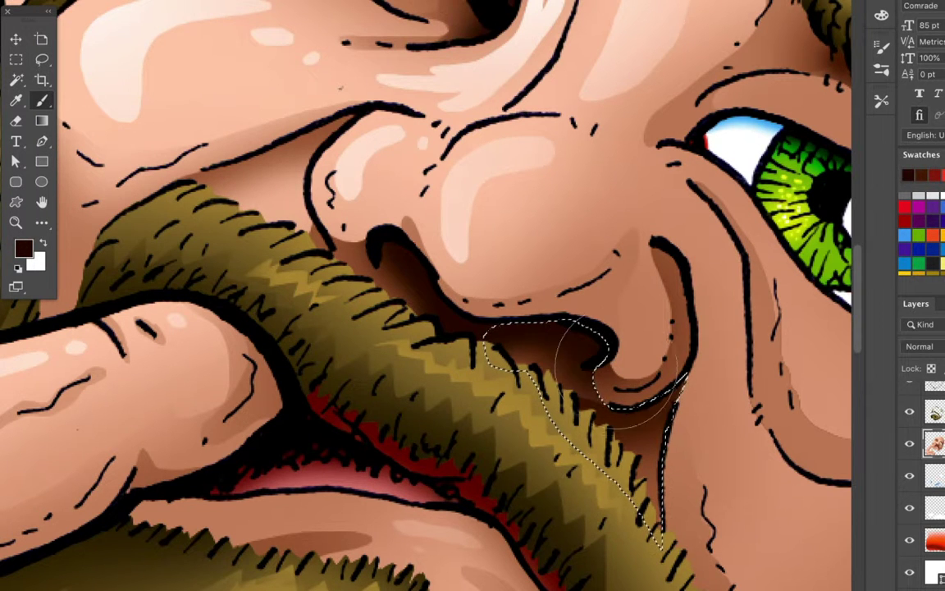
pyautogui.hotkey('ctrl', '0')
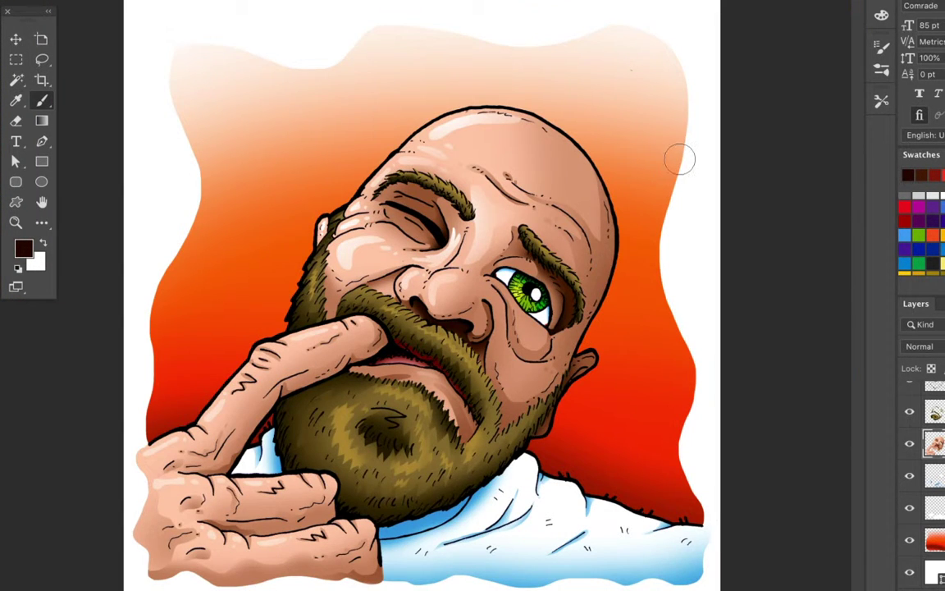
# - Zoom in on the cheek and bald scalp to locate the skin spots
pyautogui.scroll(5, 523, 351)
pyautogui.scroll(2, 433, 342)
pyautogui.scroll(1, 447, 244)
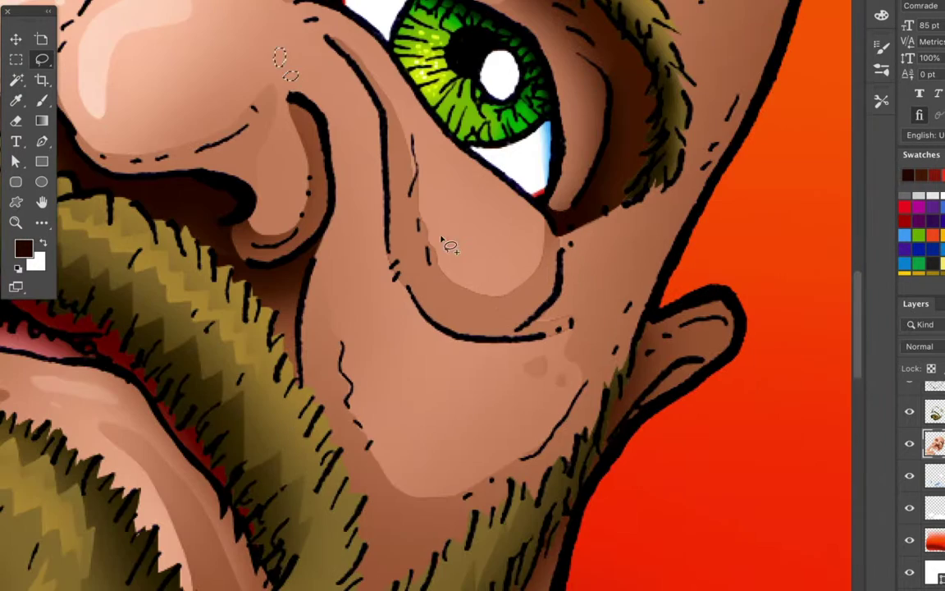
pyautogui.scroll(-2, 373, 420)
pyautogui.scroll(-2, 493, 246)
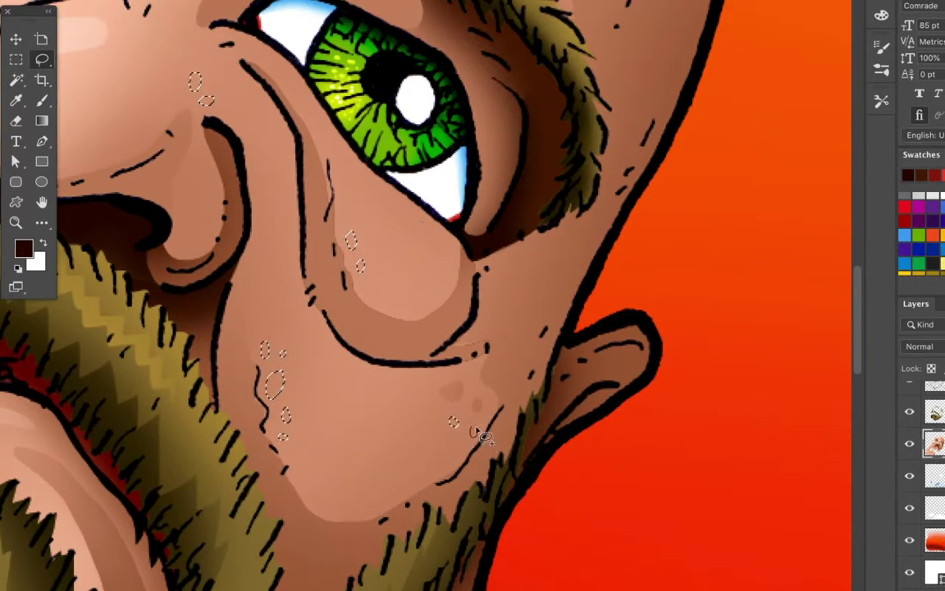
pyautogui.scroll(2, 493, 246)
pyautogui.scroll(2, 630, 139)
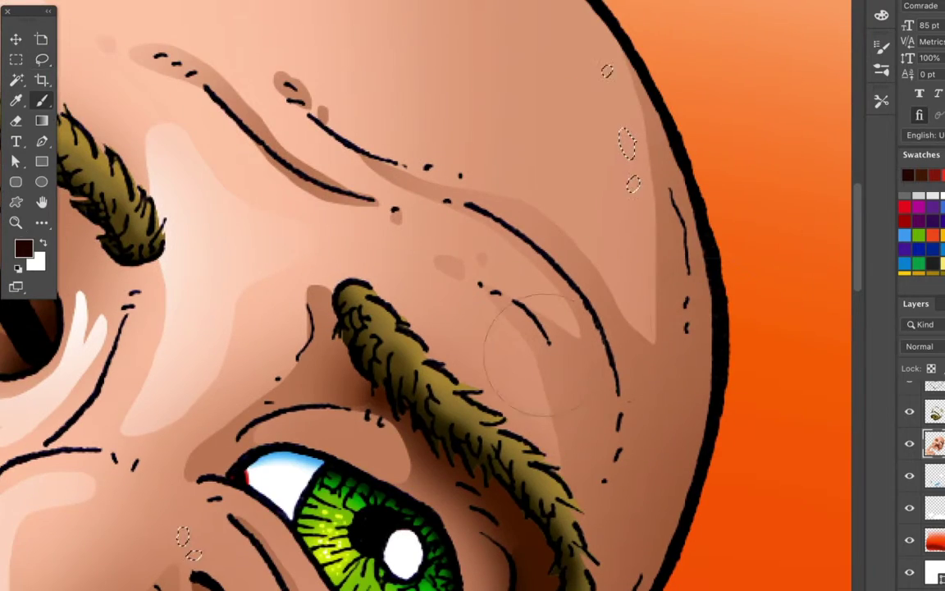